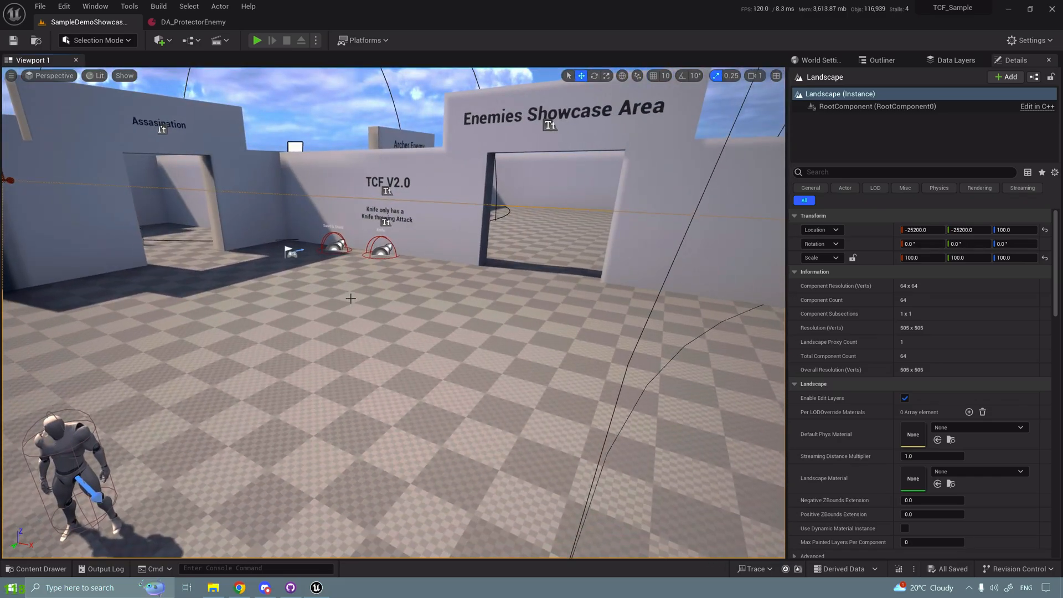
In DA_ProtectorEnemy, add a BP_CharacterAttackingState entry to the Abilities Per State map.
right_drag(337, 300, 294, 312)
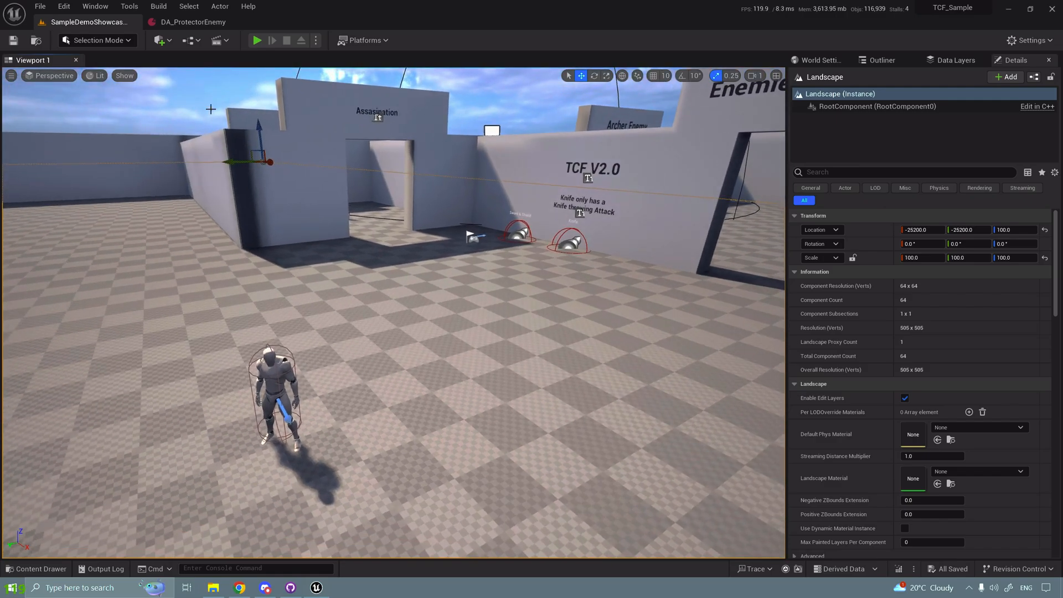
click(193, 22)
scroll(507, 417, down, 2)
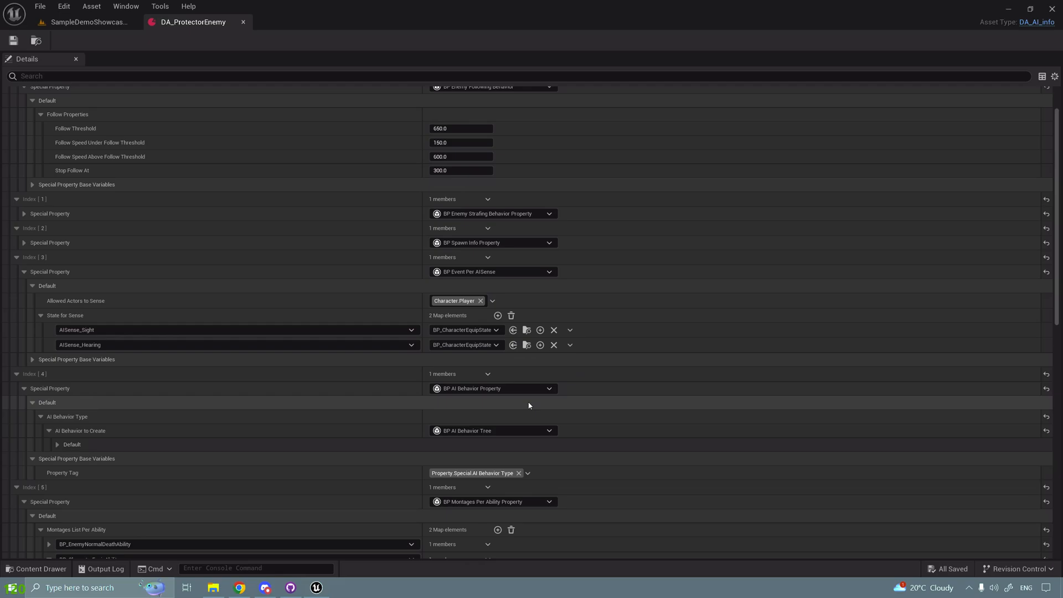
scroll(528, 405, down, 15)
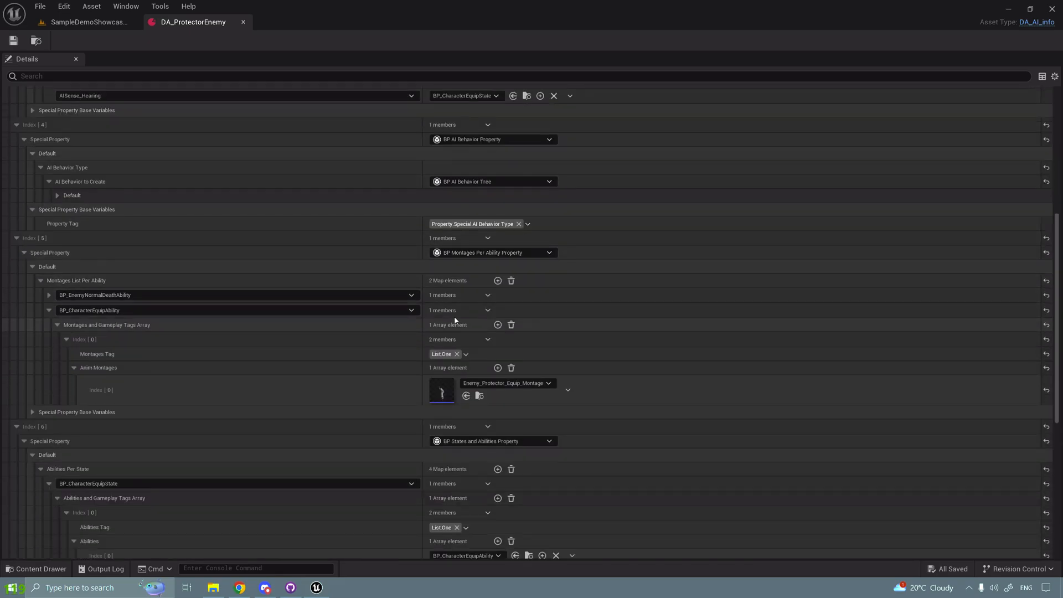
click(497, 270)
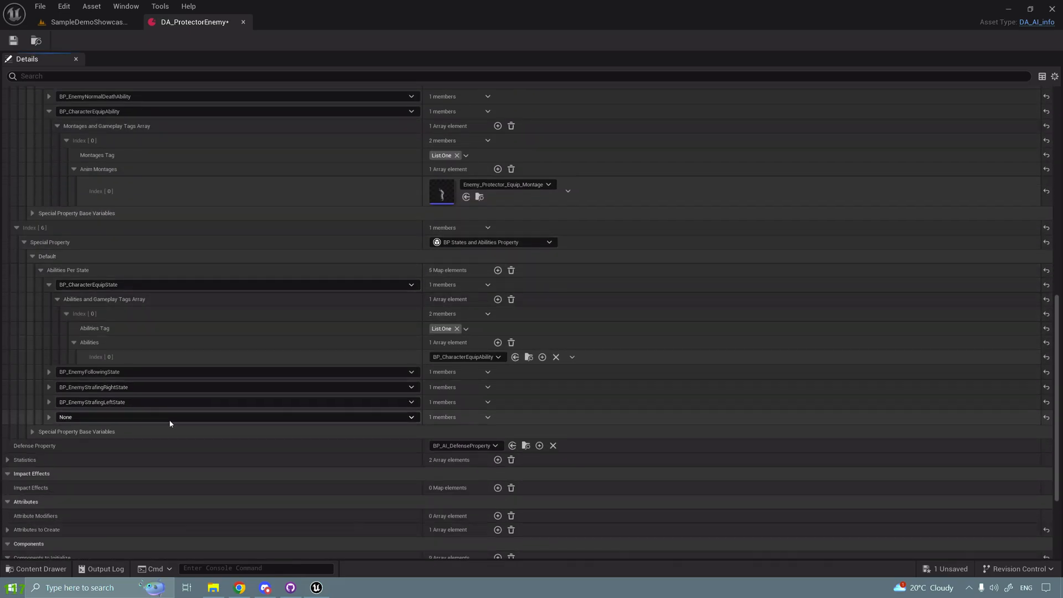
click(135, 418)
text(attacking)
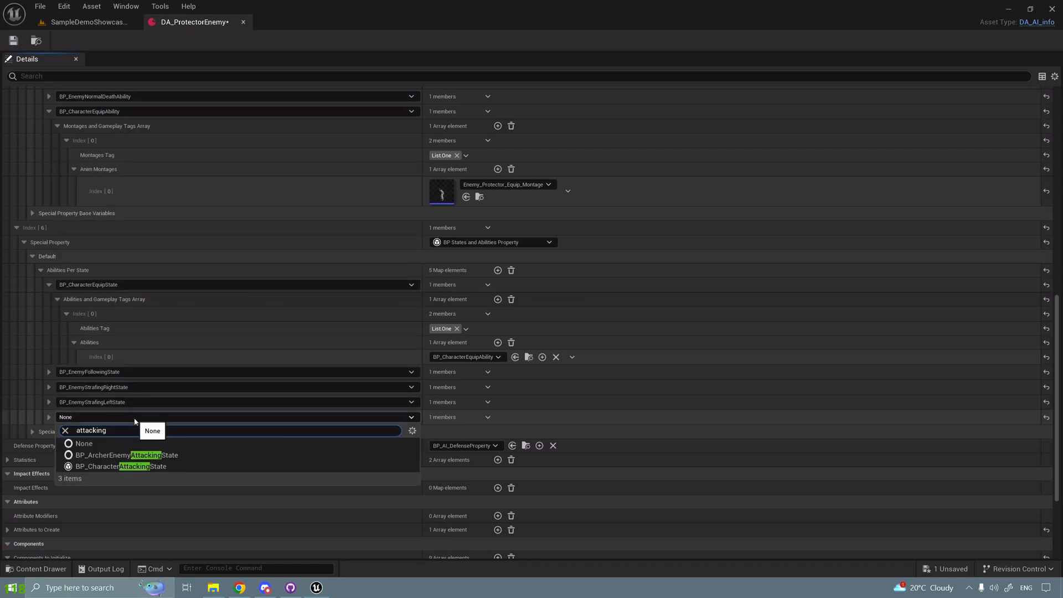
click(102, 466)
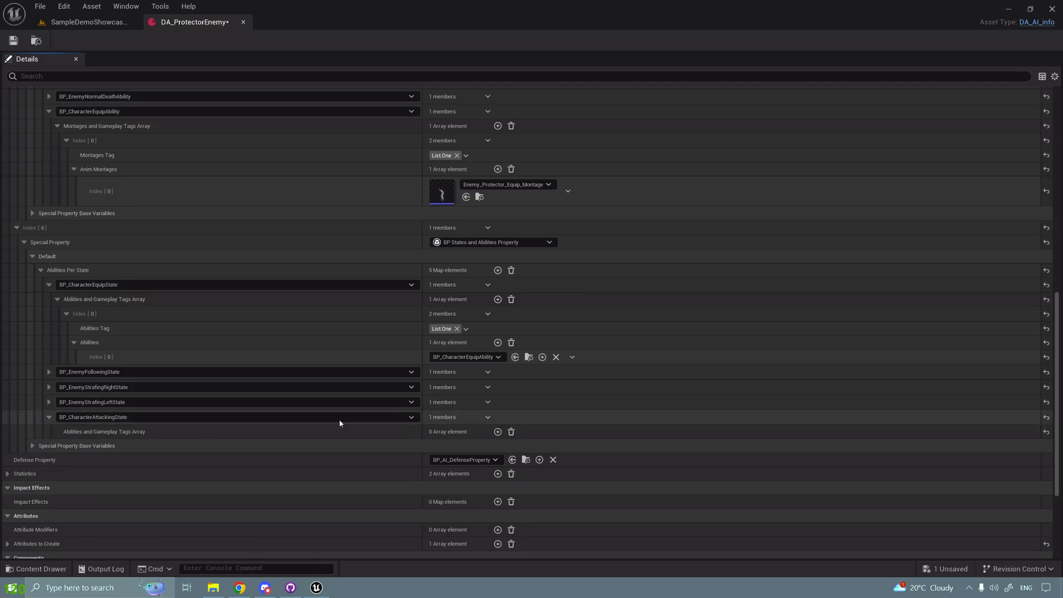
Open the BP_CharacterAttackingState blueprint and examine which abilities tag its CanPerformState function checks.
click(36, 569)
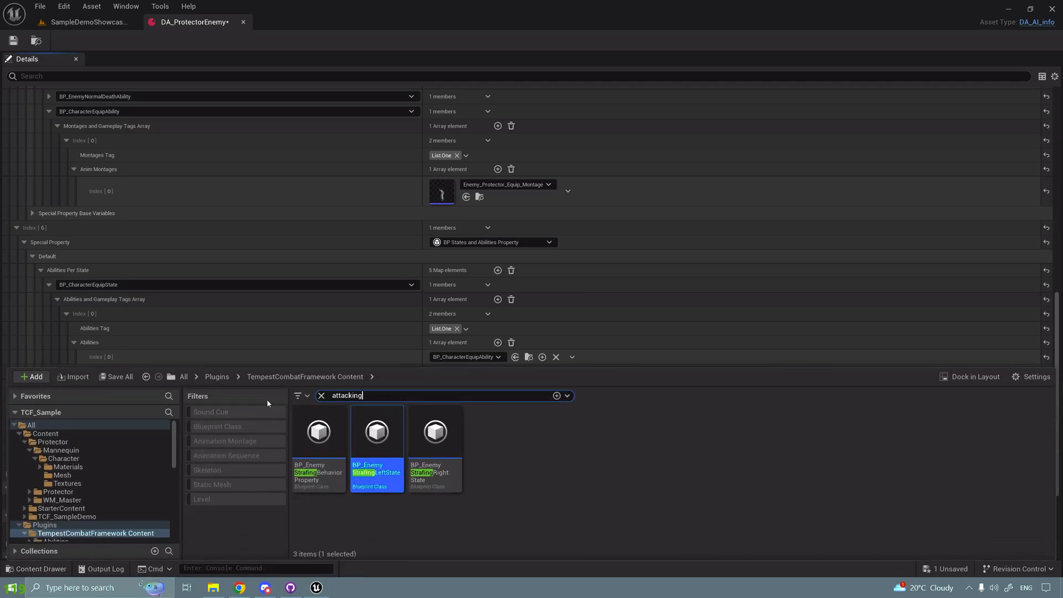
double_click(337, 427)
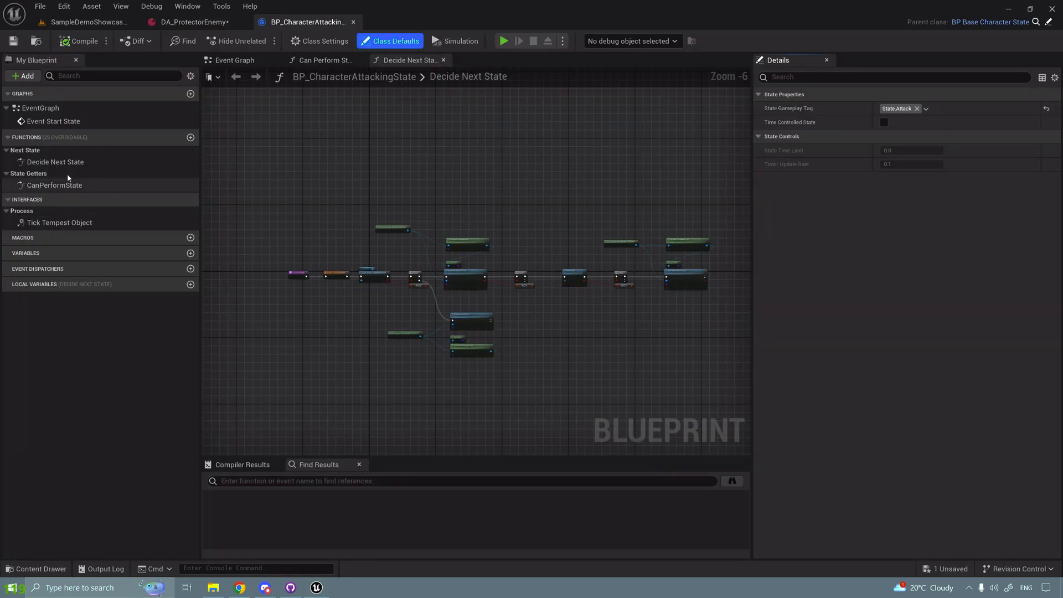
double_click(57, 186)
right_drag(322, 281, 816, 276)
right_drag(407, 340, 404, 339)
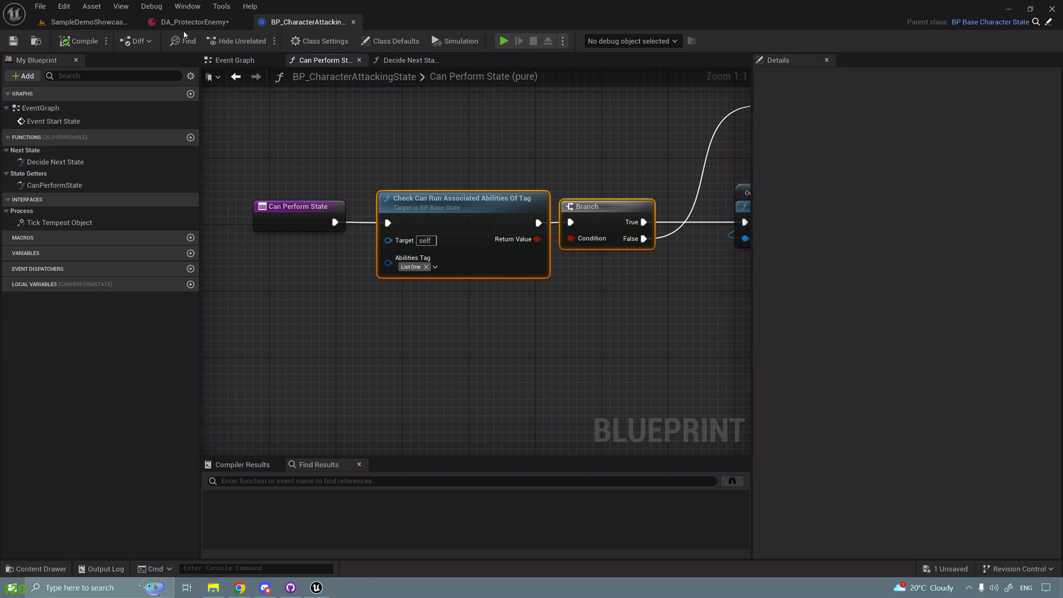
In DA_ProtectorEnemy, add a List.One abilities entry containing BP_EnemyCloseRangeAttackAbility to the attacking state.
click(189, 22)
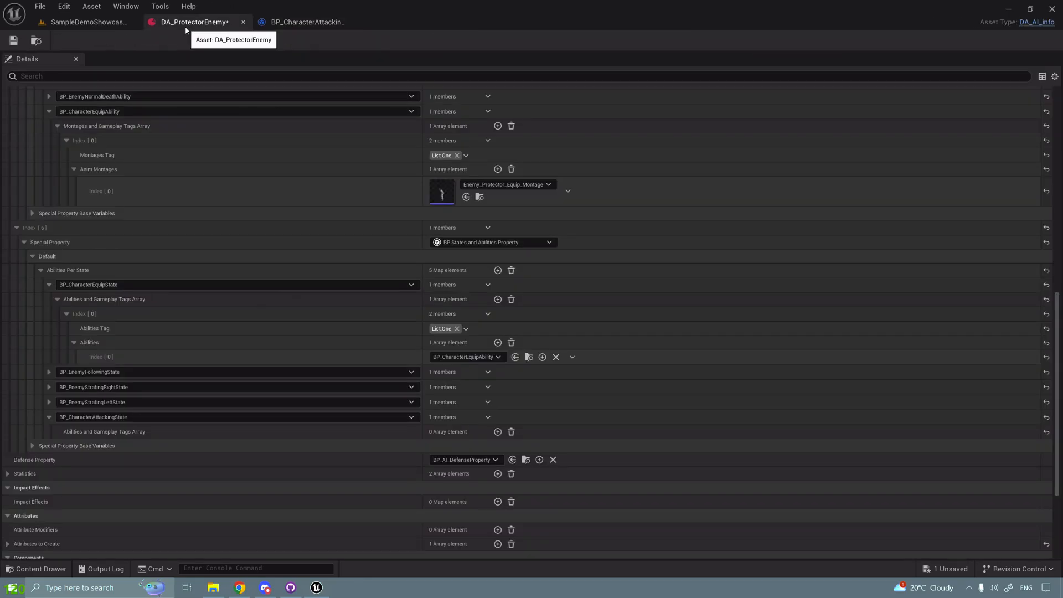
click(497, 432)
click(65, 446)
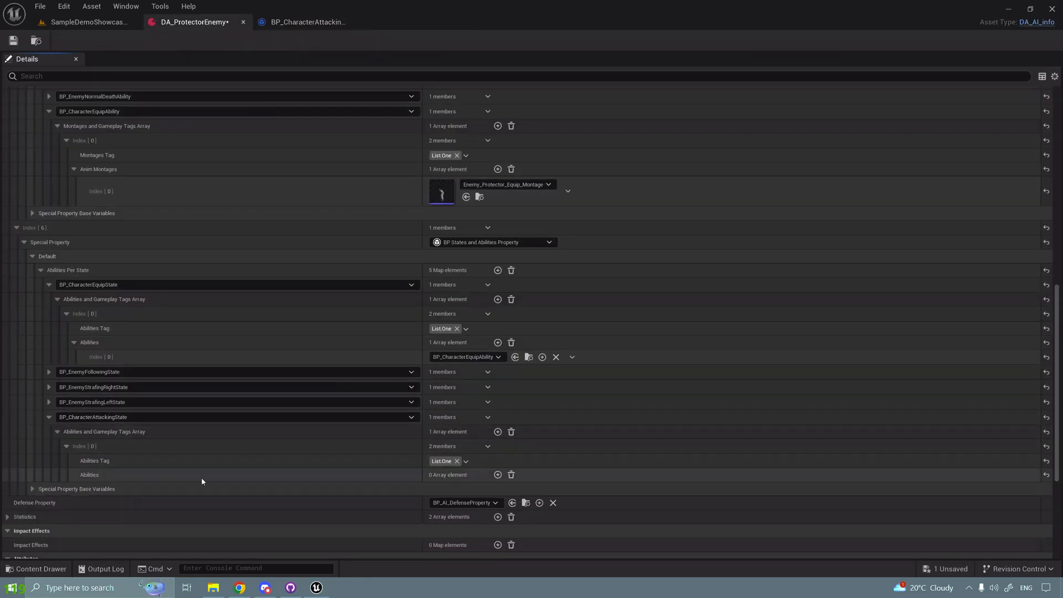
click(498, 474)
click(450, 489)
text(close)
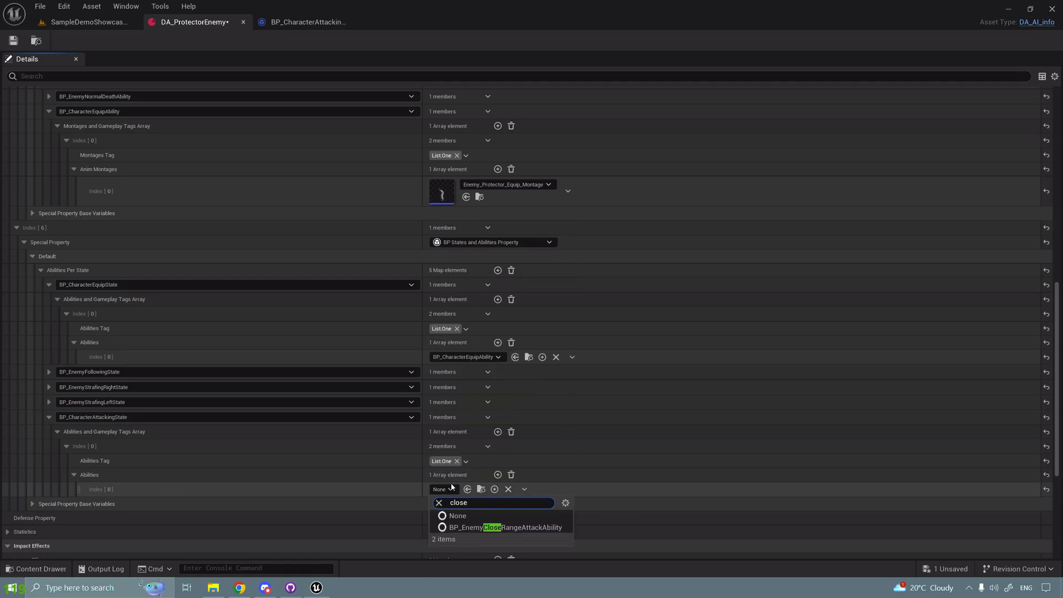
click(512, 521)
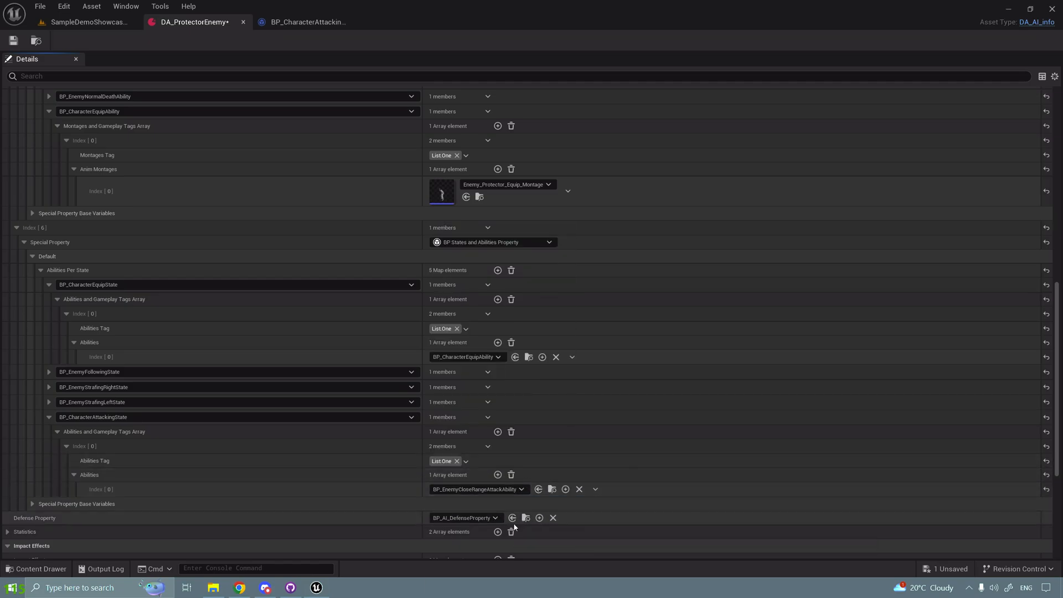
Open the BP_EnemyCloseRangeAttackAbility blueprint, dock its window with the other editors, and open its CanPerformAbility function.
click(551, 489)
double_click(503, 458)
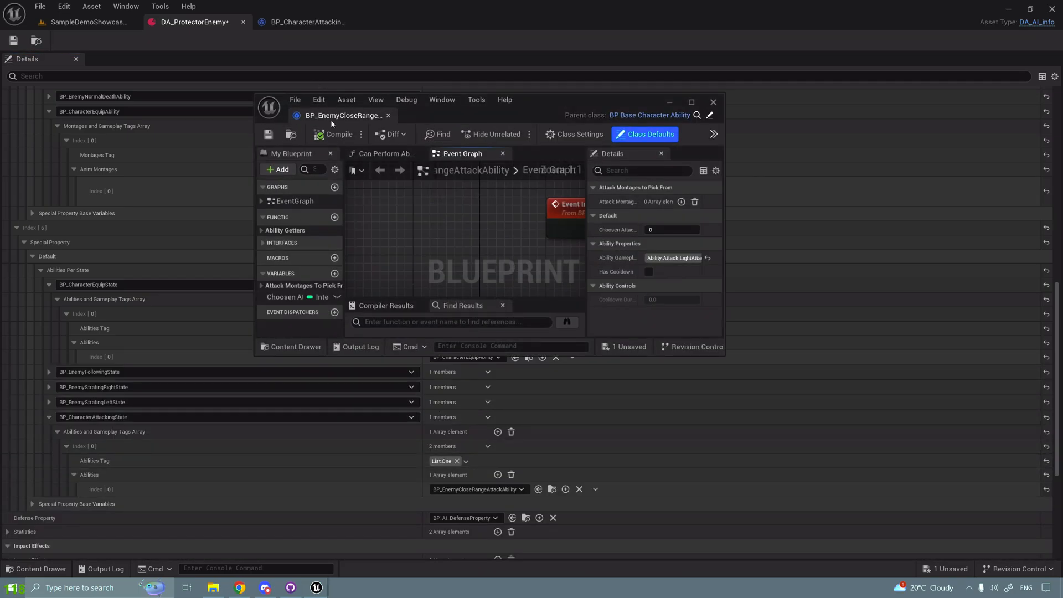
drag(331, 121, 405, 25)
click(87, 138)
double_click(51, 149)
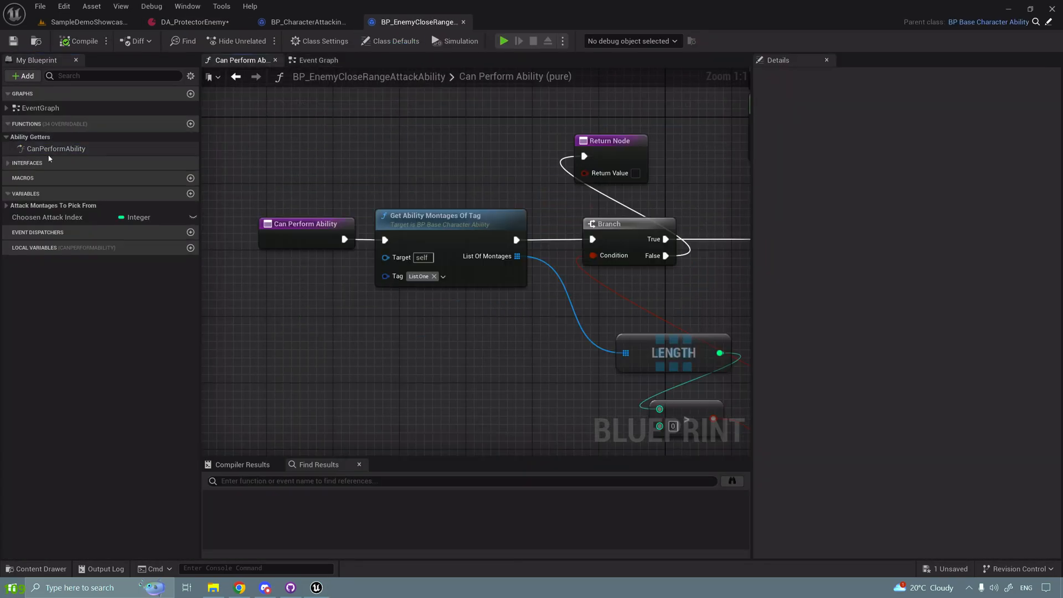
Examine the CanPerformAbility graph, from the montage list check to the distance-to-target range check.
right_drag(413, 354, 254, 360)
scroll(254, 359, down, 2)
drag(343, 232, 342, 260)
right_drag(330, 357, 370, 209)
right_drag(678, 139, 548, 277)
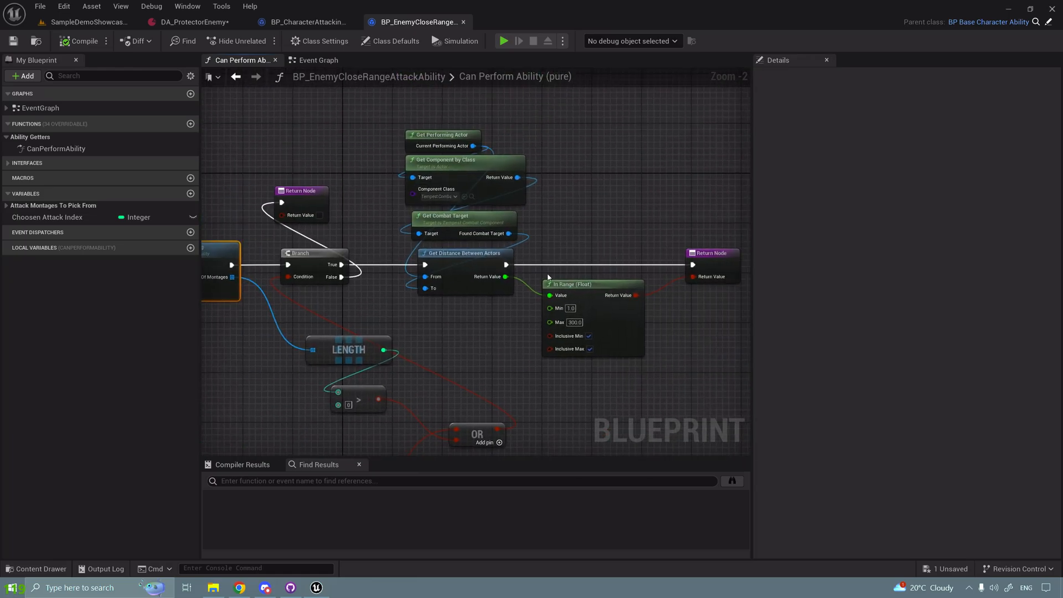
scroll(620, 259, up, 2)
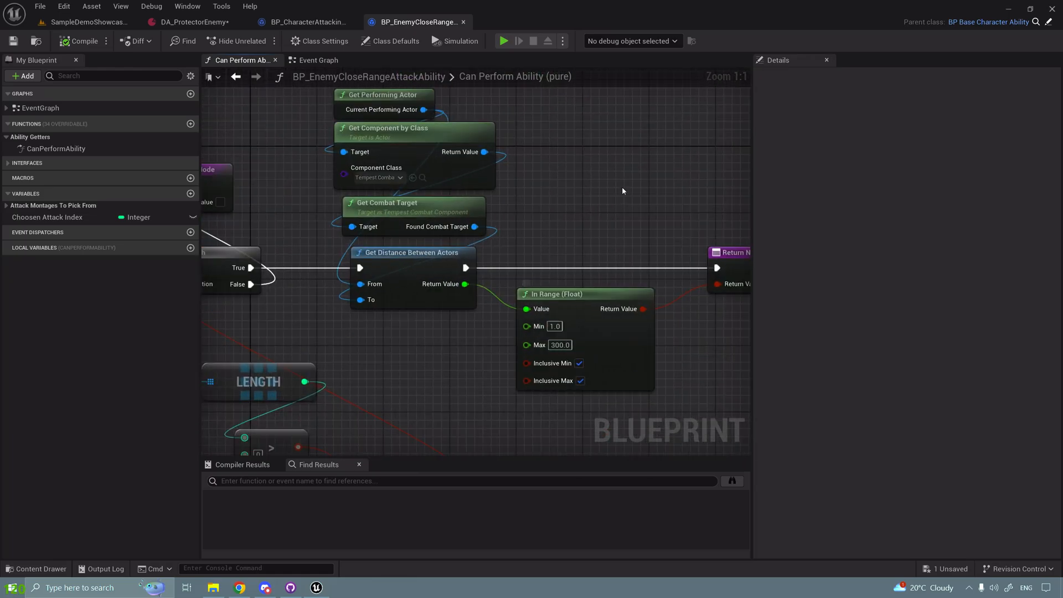
right_drag(622, 191, 534, 215)
scroll(534, 216, down, 3)
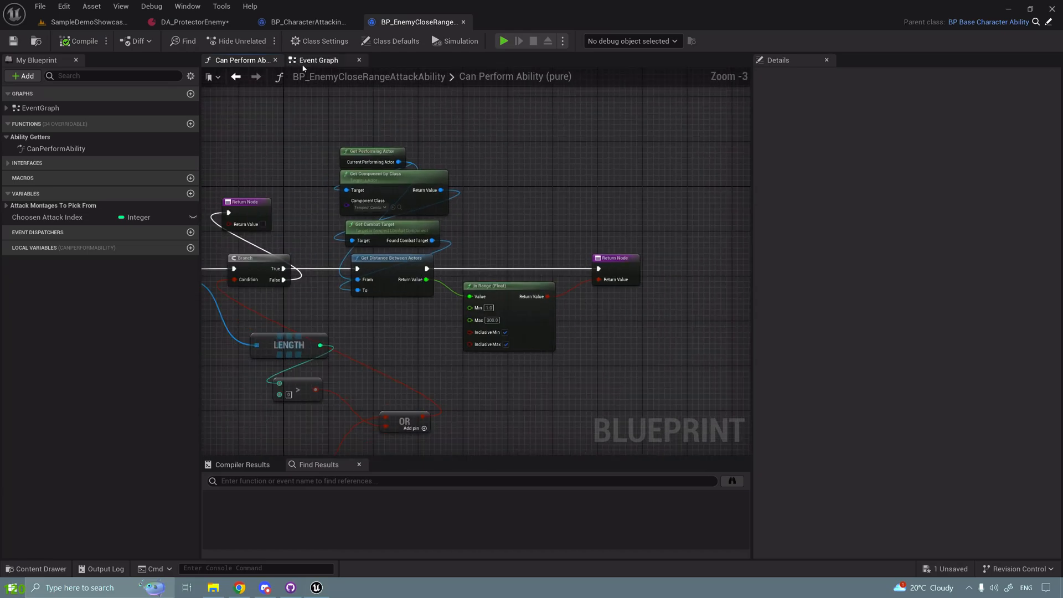
Return to DA_ProtectorEnemy and collapse General Properties entries 0 through 5.
click(309, 23)
click(185, 24)
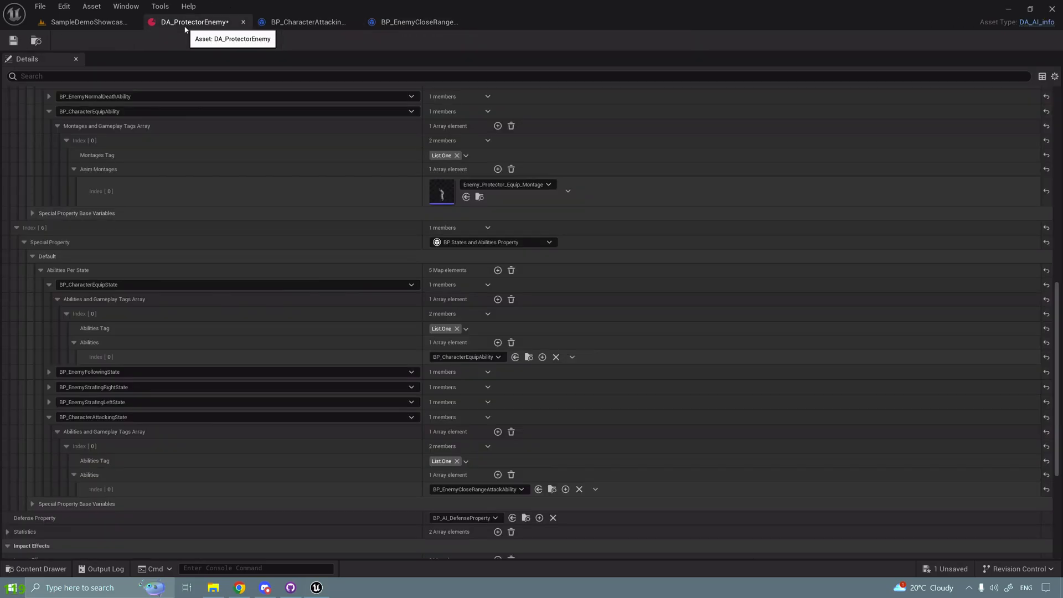
scroll(288, 473, up, 3)
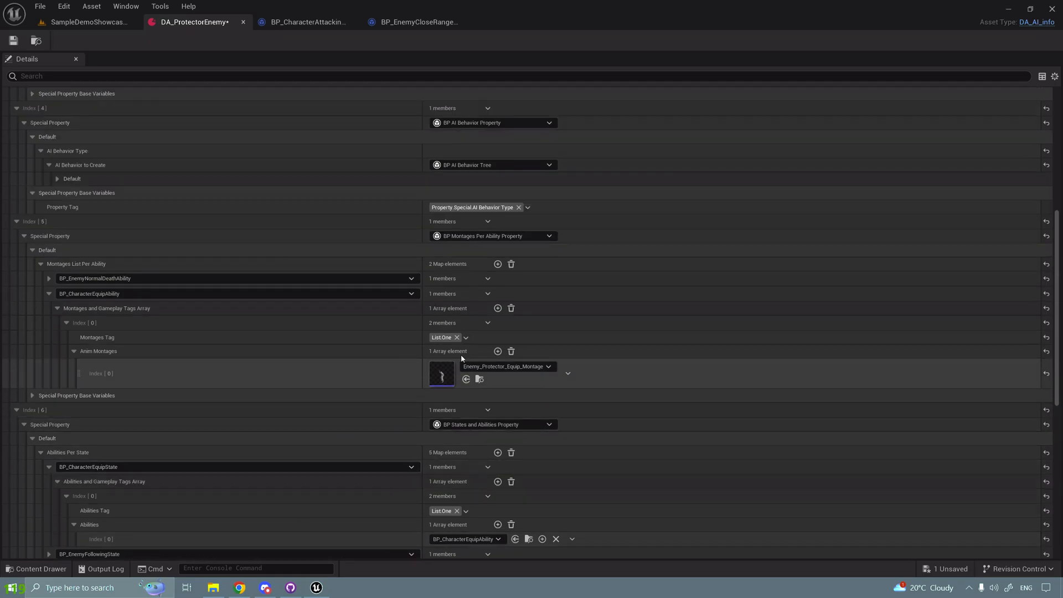
click(17, 221)
click(15, 109)
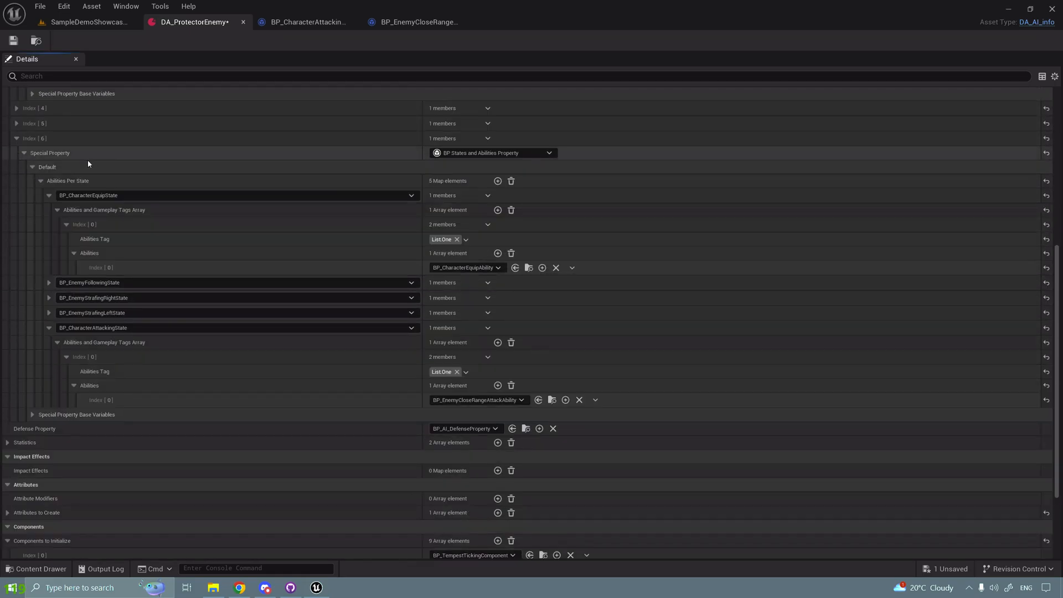
scroll(87, 159, up, 1)
scroll(25, 109, up, 1)
scroll(25, 111, up, 1)
click(17, 166)
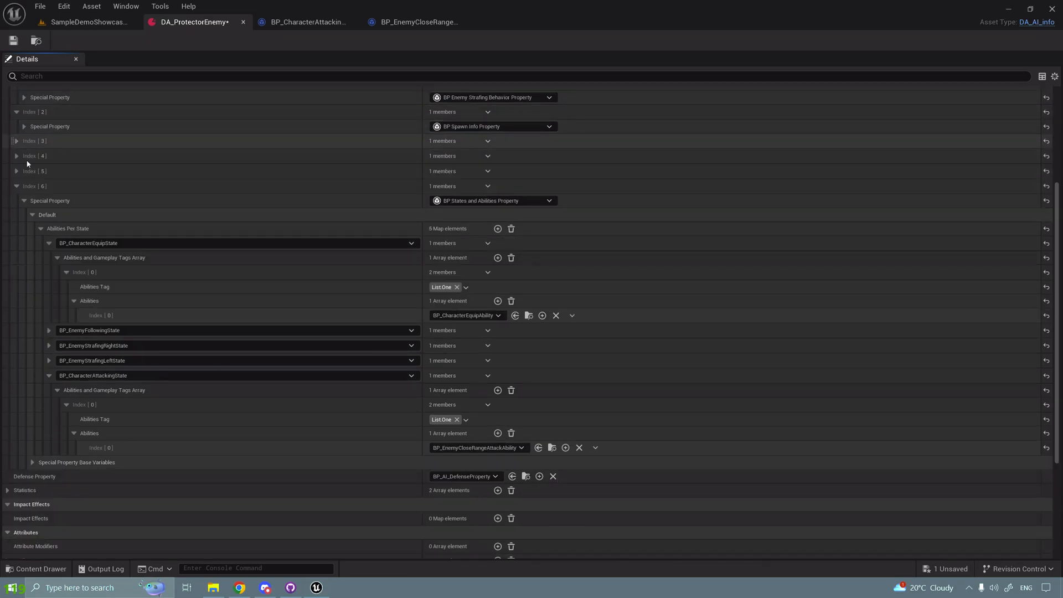
scroll(27, 177, up, 3)
click(17, 122)
click(16, 137)
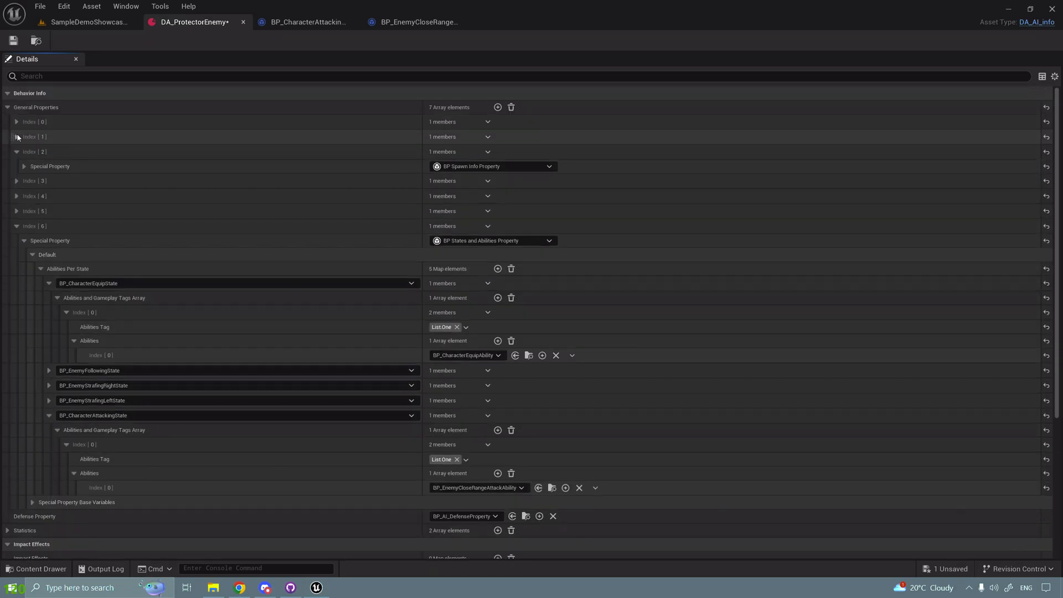
click(17, 152)
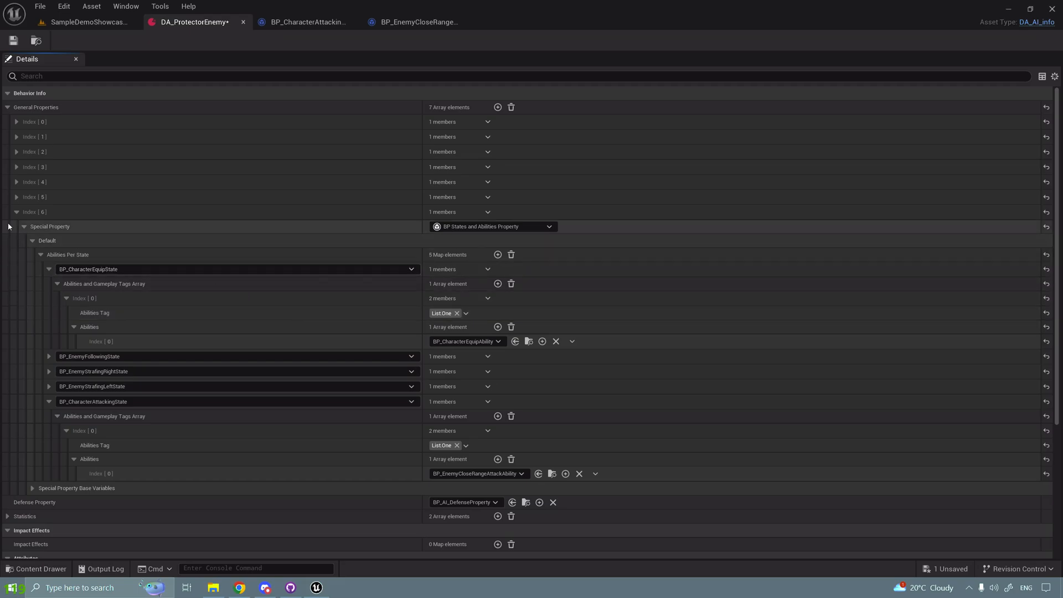
Expand General Properties entry 5 and add BP_EnemyCloseRangeAttackAbility to its Montages List Per Ability map.
click(17, 197)
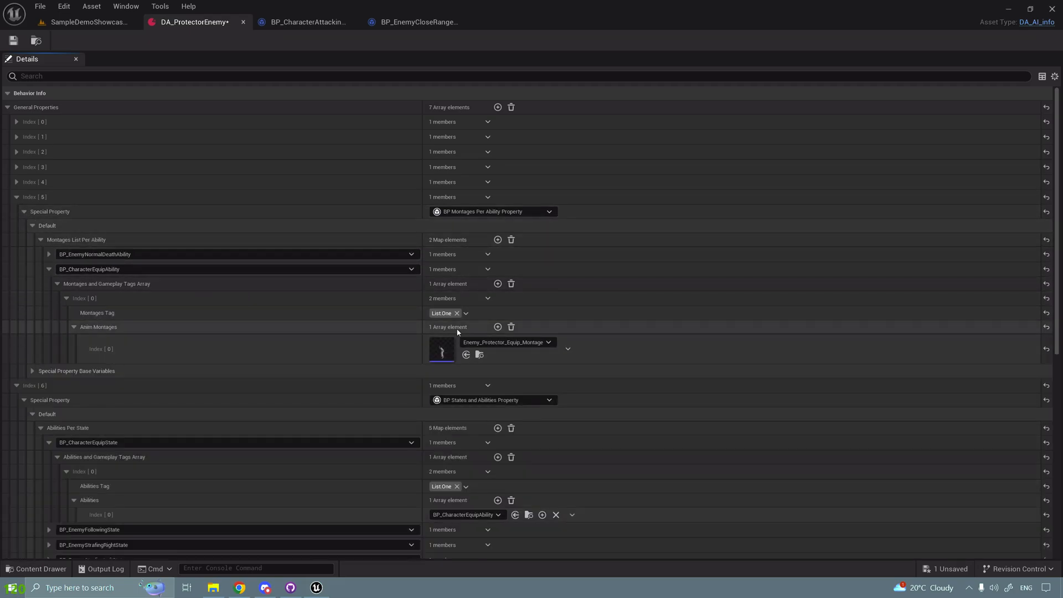
click(497, 239)
click(162, 372)
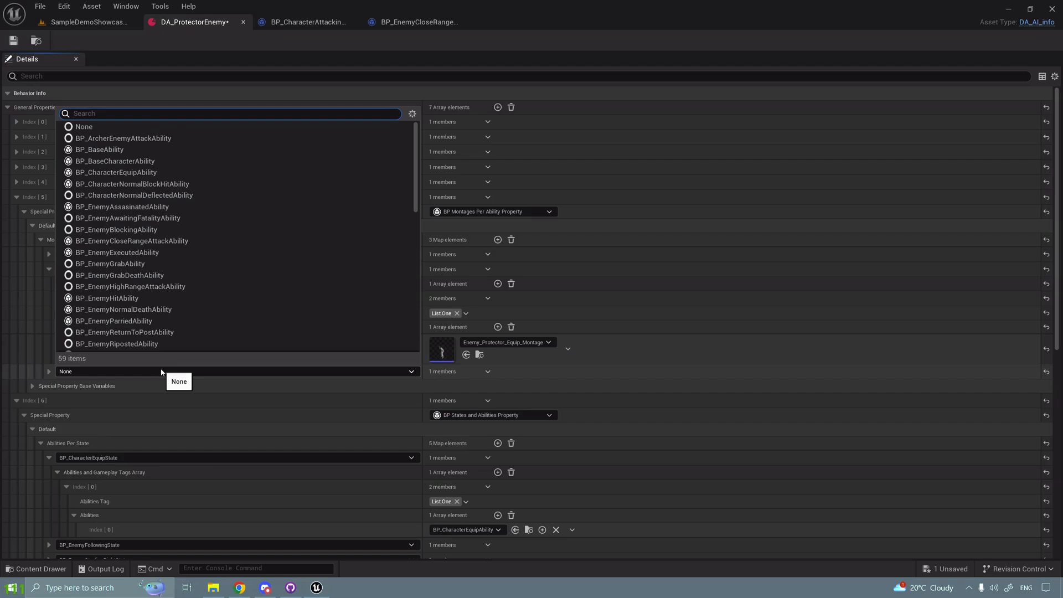
text(closerange)
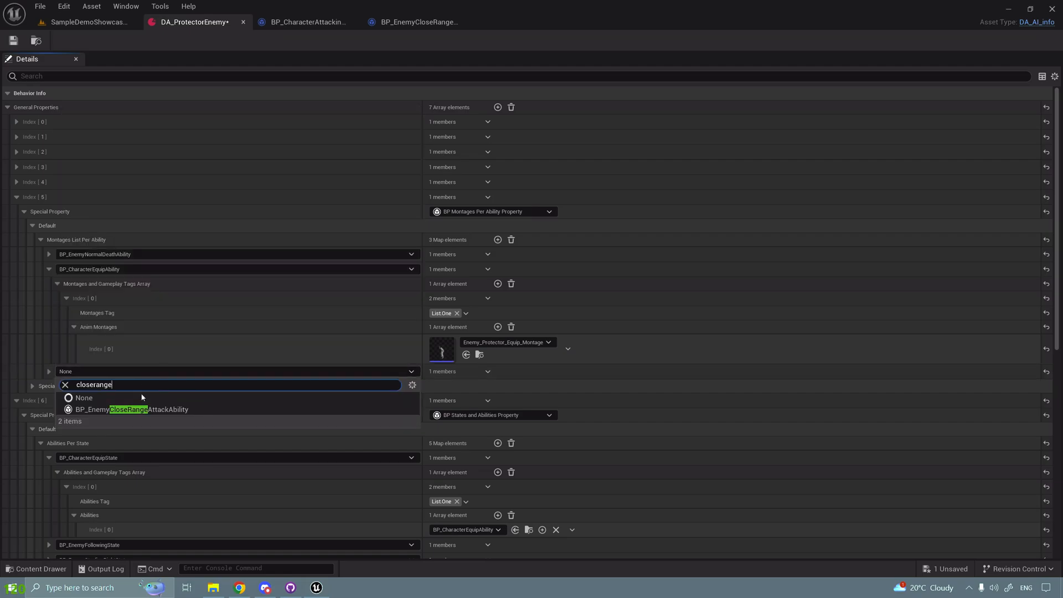
click(160, 411)
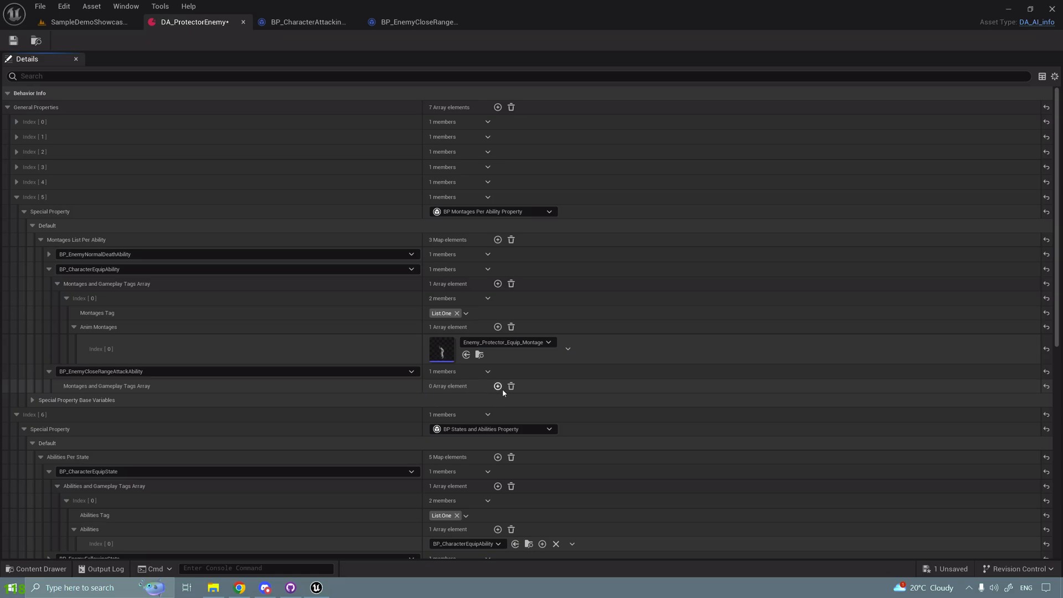
Give the close-range attack ability a List.One montages entry with one empty anim montage slot and open its asset choices.
click(498, 386)
click(66, 399)
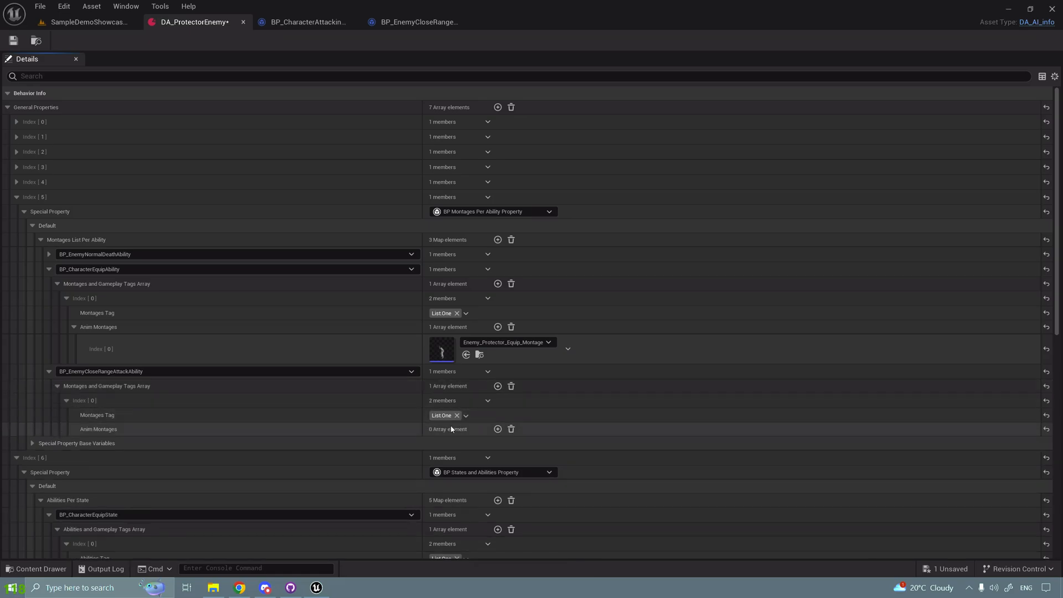
click(498, 429)
click(470, 445)
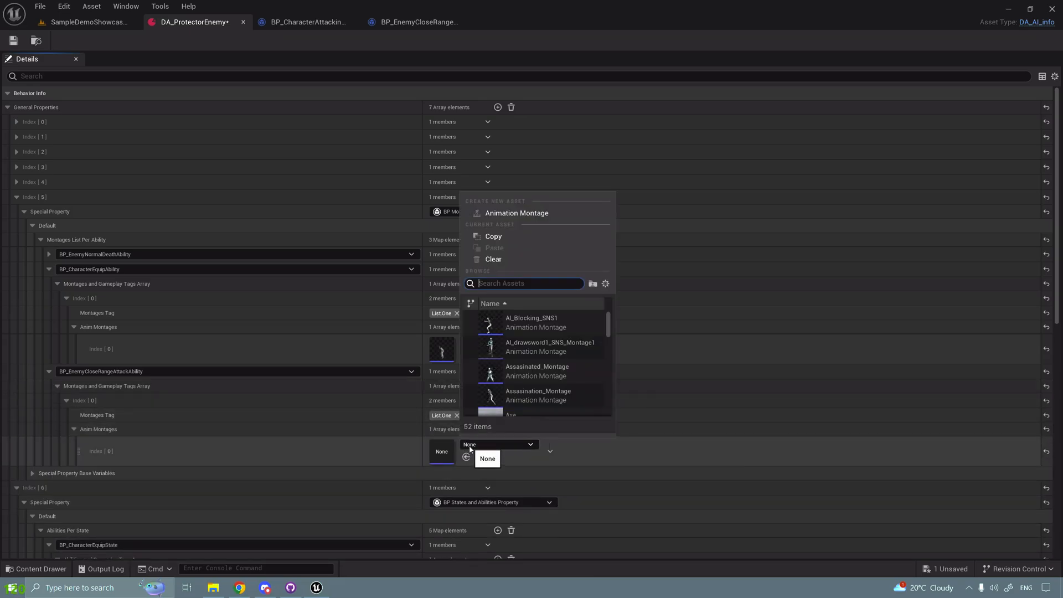
Look through the Protector content folder for attack montages, and return to the sample showcase level.
click(37, 569)
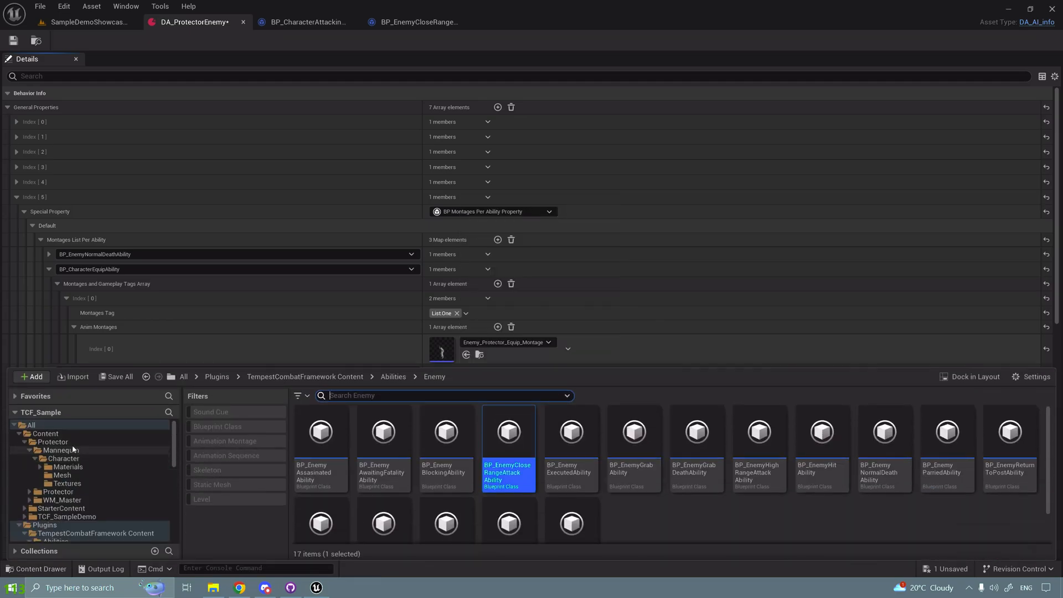
click(58, 442)
scroll(771, 502, down, 1)
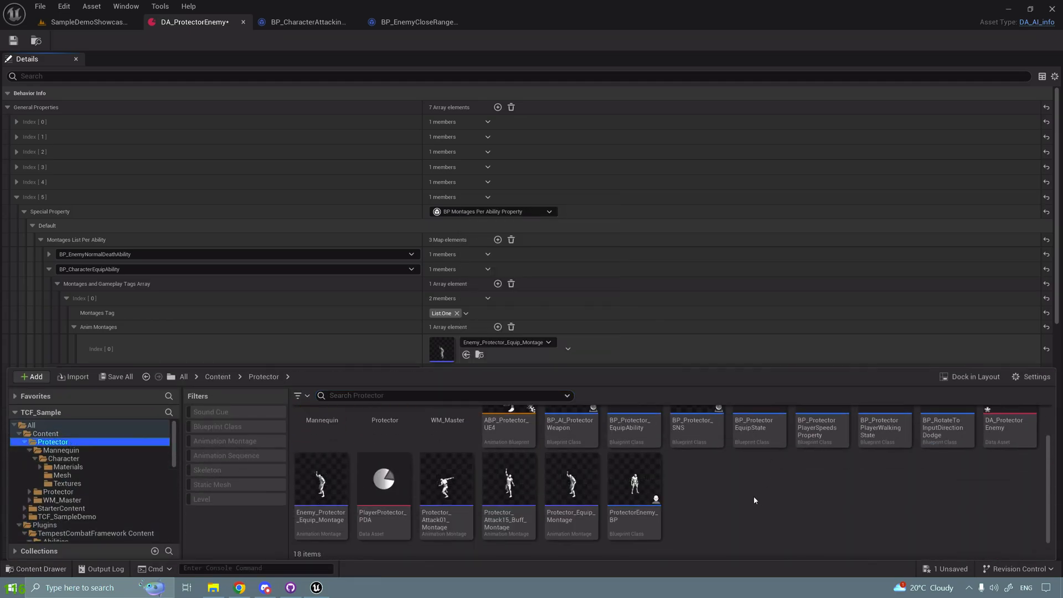
scroll(847, 509, up, 1)
scroll(764, 490, down, 1)
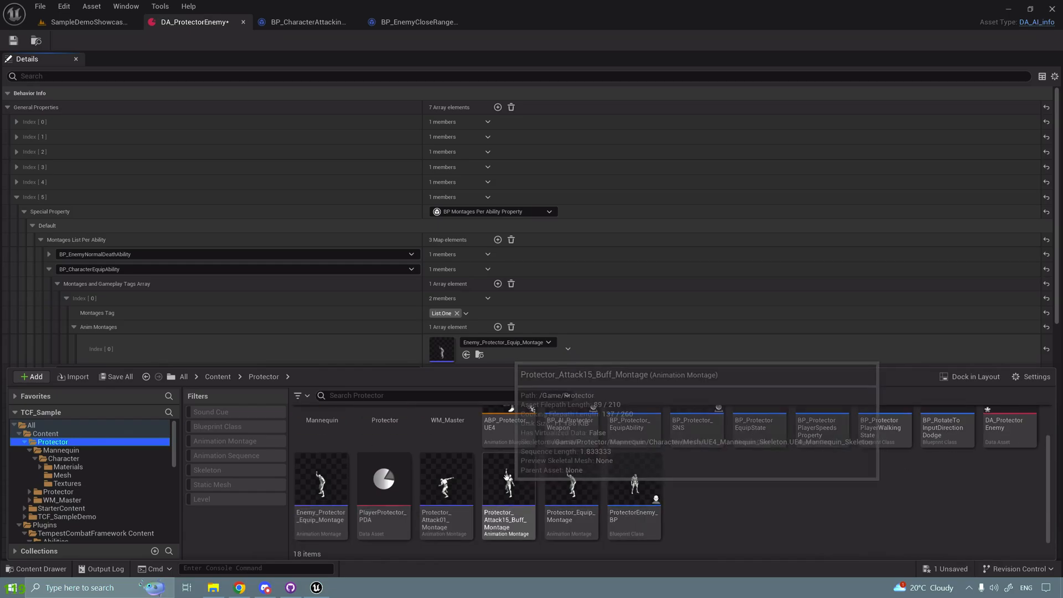
click(446, 484)
click(16, 571)
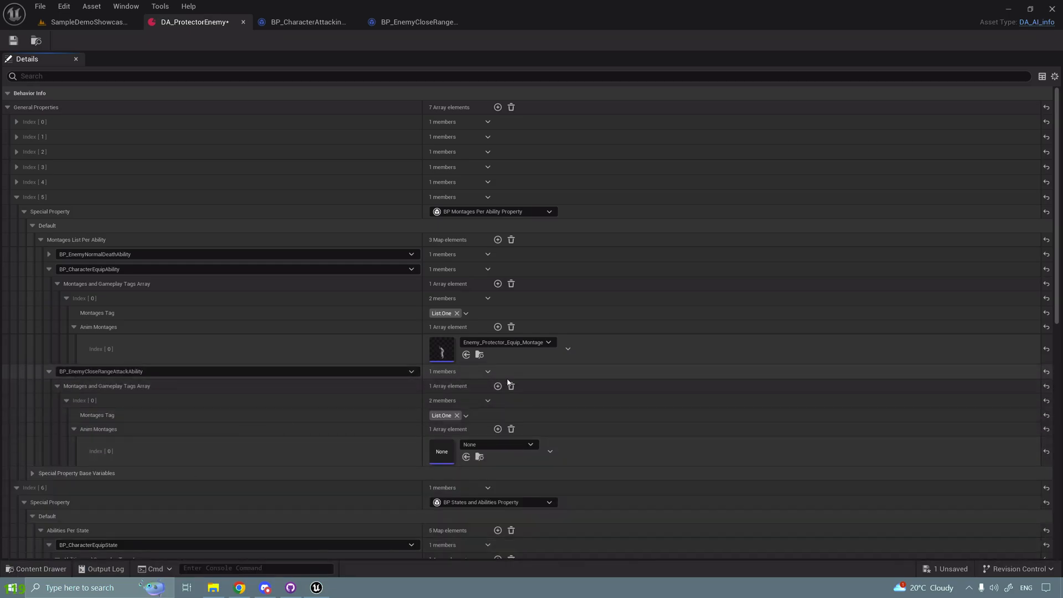
click(88, 22)
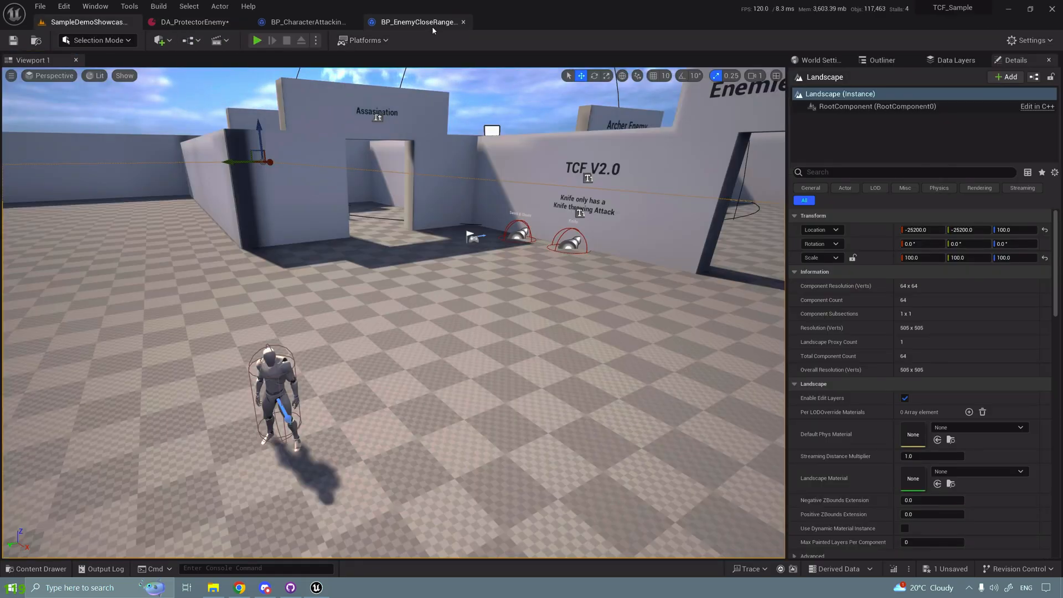
Examine the Can Perform State graph of BP_CharacterAttackingState, from the player-control check to the combat target validity check.
click(308, 27)
scroll(481, 247, down, 3)
right_drag(609, 338, 344, 325)
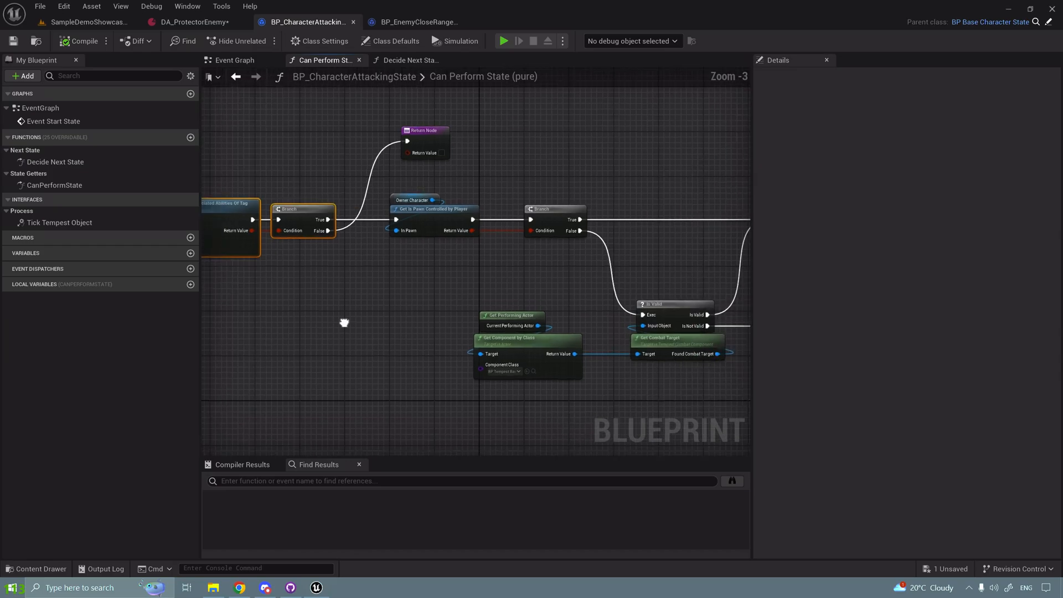
scroll(529, 264, up, 3)
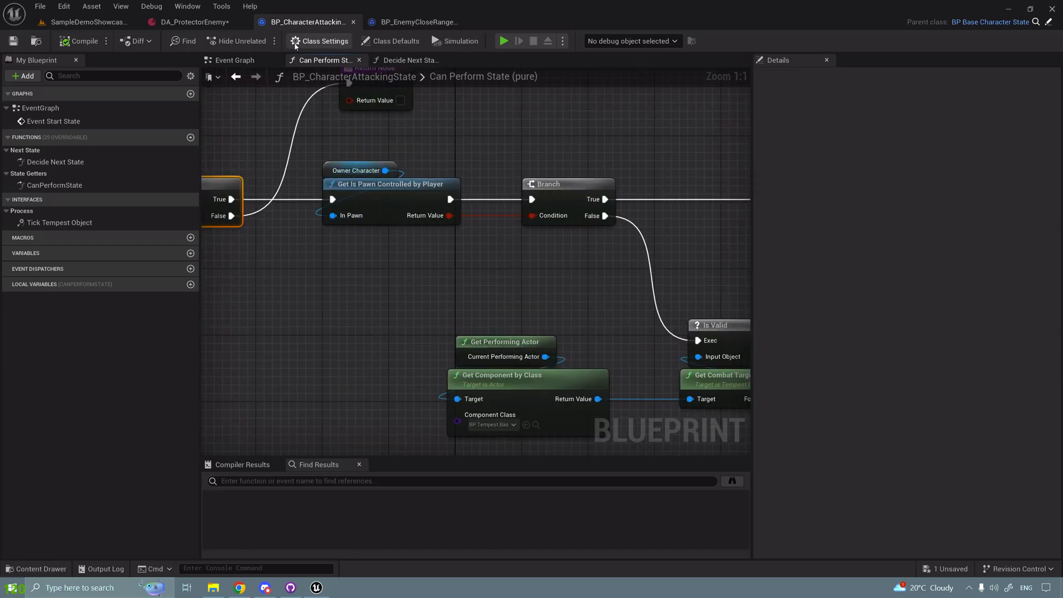
right_drag(648, 325, 434, 269)
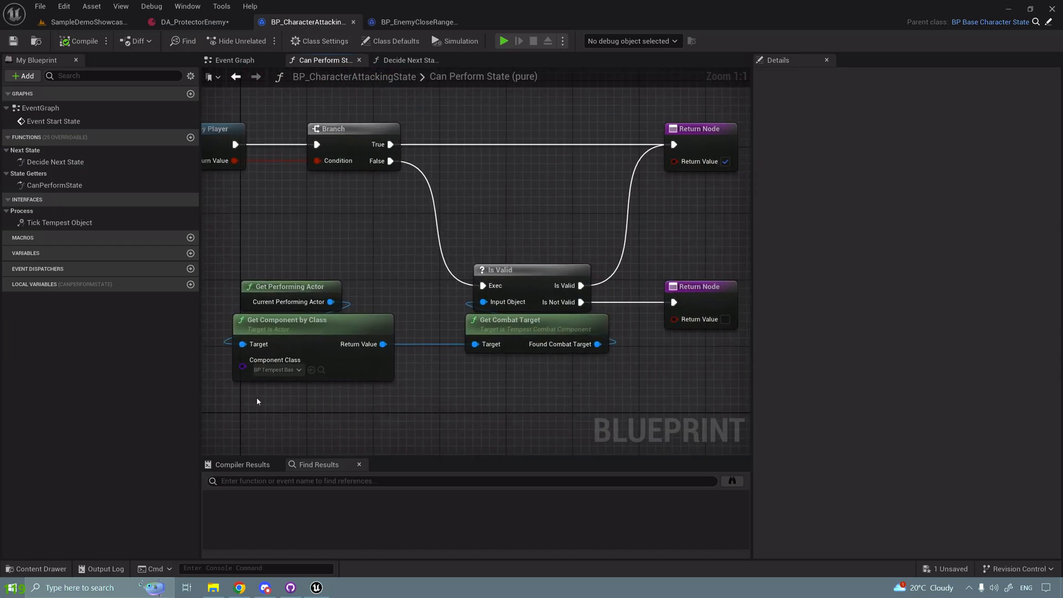
drag(609, 262, 610, 261)
click(610, 262)
right_drag(379, 156, 381, 239)
Review the Can Perform Ability graph of BP_EnemyCloseRangeAttackAbility.
click(415, 22)
right_drag(513, 189, 668, 128)
scroll(652, 133, down, 1)
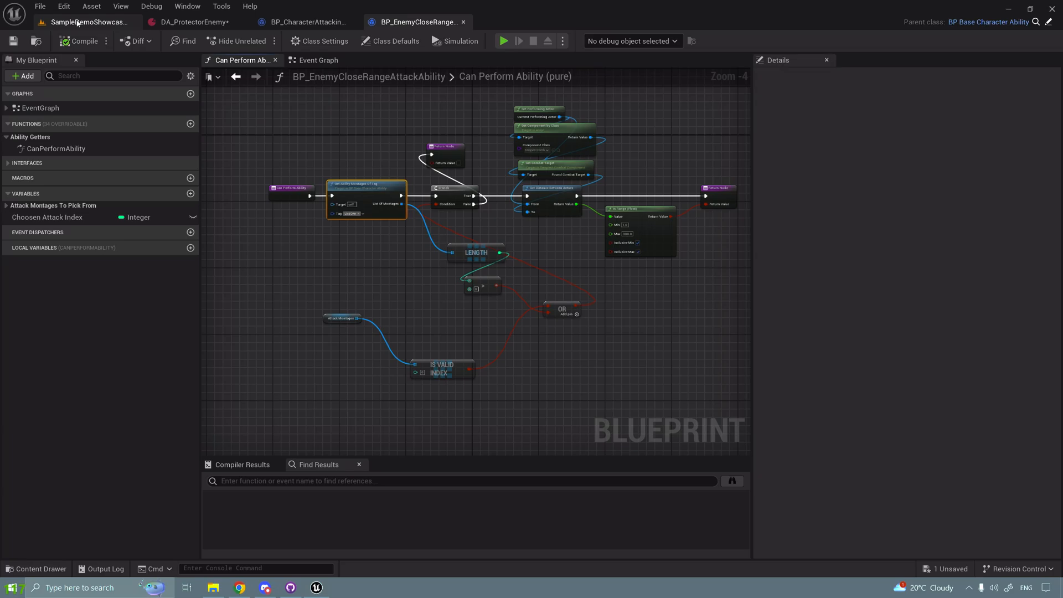
Play the sample showcase level with the AI debug overlay on and approach the Protector enemy to test its attack.
click(78, 23)
key(alt+p)
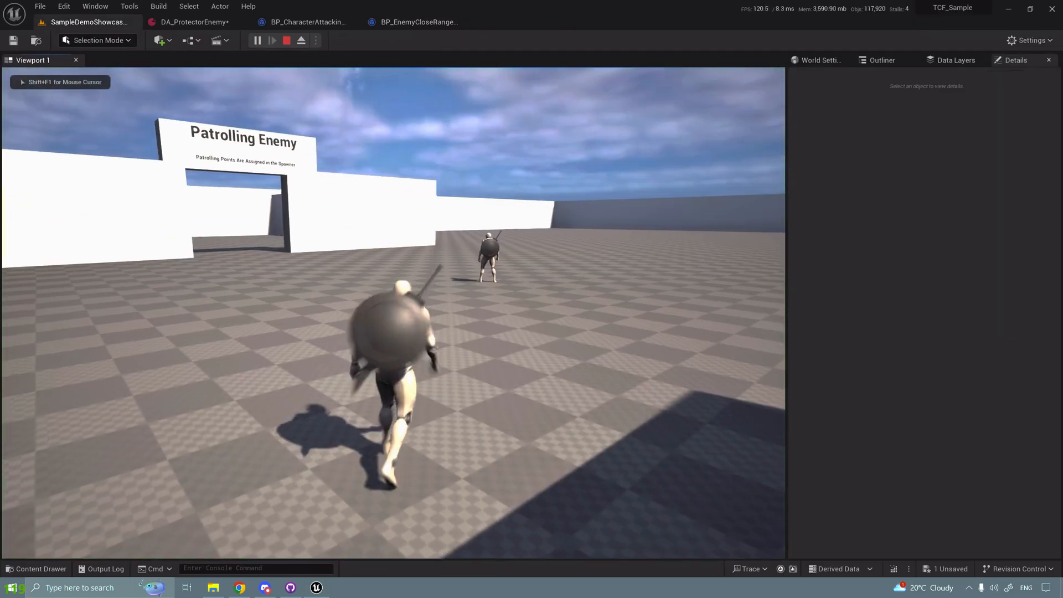
key(apostrophe)
key(w)
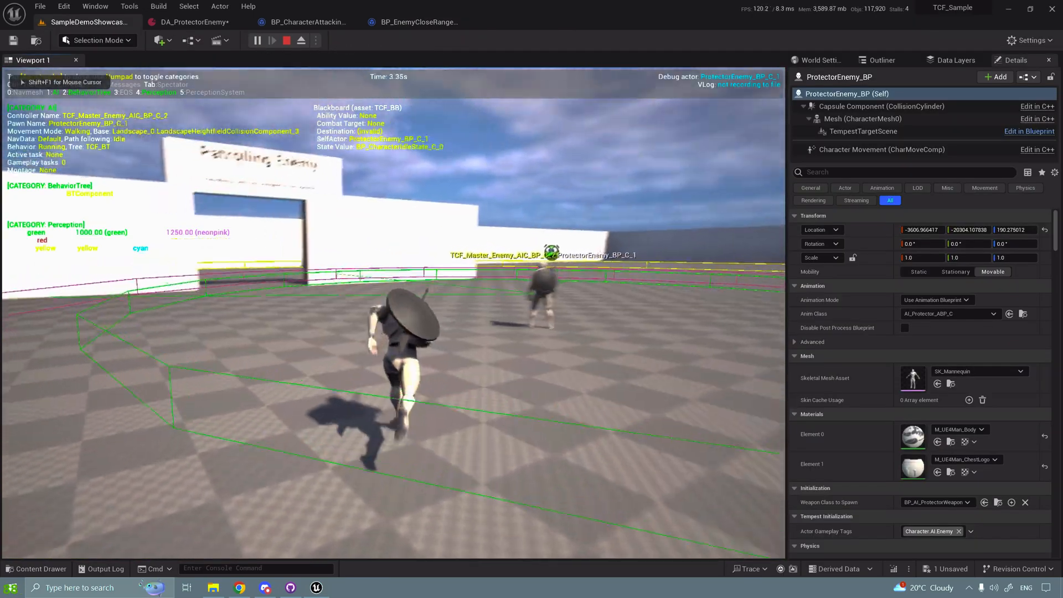
key(a)
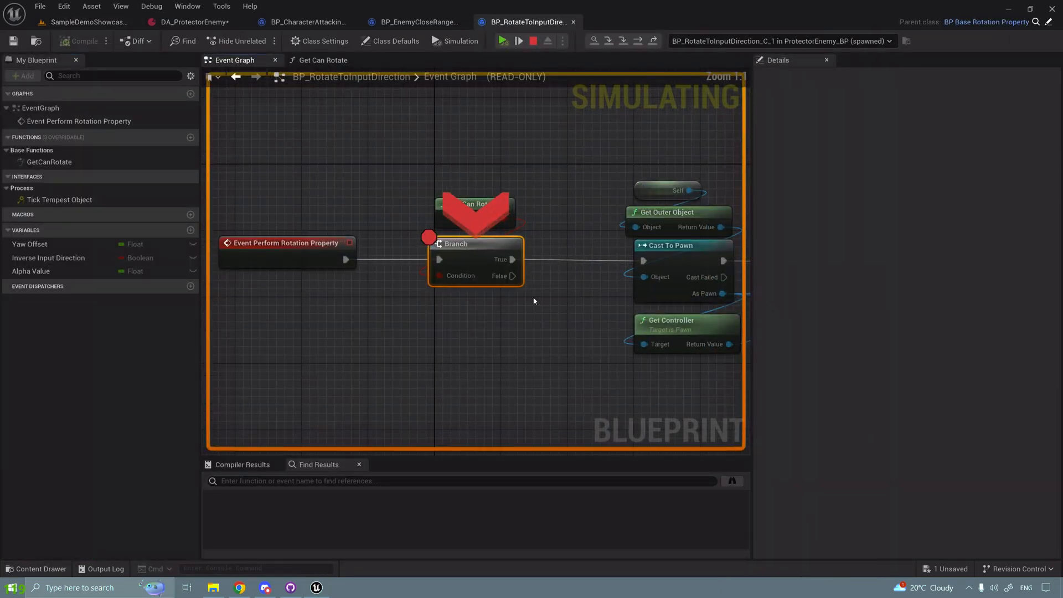
Remove the breakpoint on the Branch node in BP_RotateToInputDirection, resume the simulation, and end the play session after watching the attack.
right_drag(527, 138, 490, 178)
right_click(443, 309)
click(462, 361)
click(502, 42)
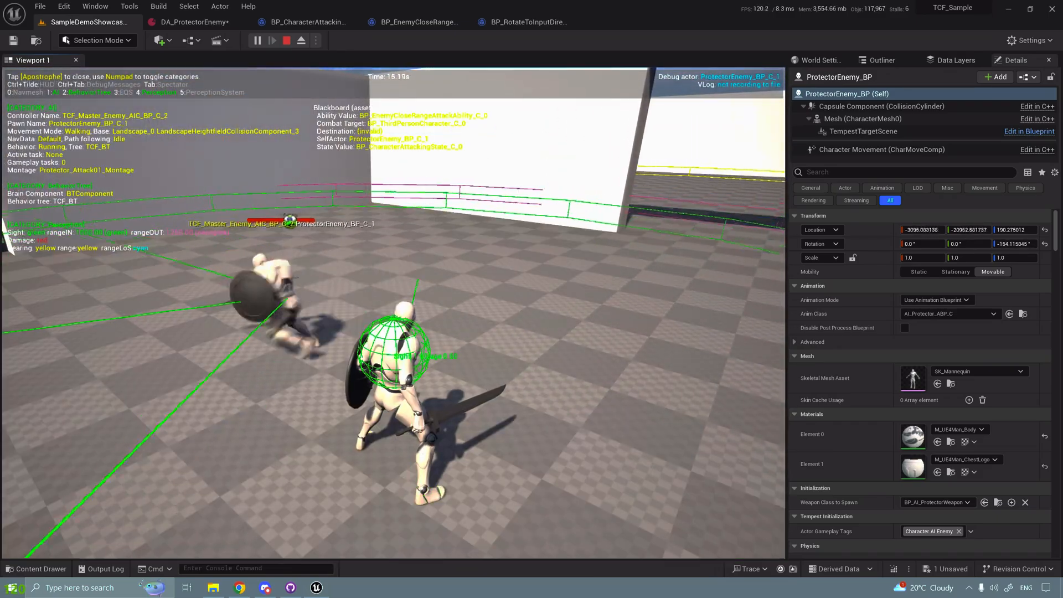
key(Escape)
Open Protector_Attack01_Montage from DA_ProtectorEnemy and expand the second rotation property of its ANS_TempestStandardRotation notify.
click(227, 22)
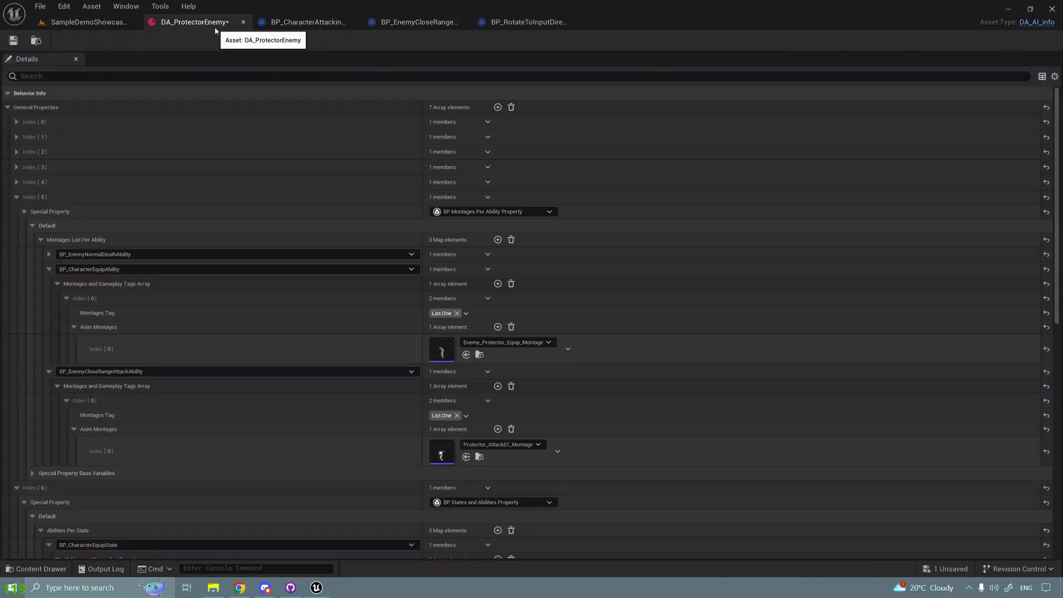
click(479, 457)
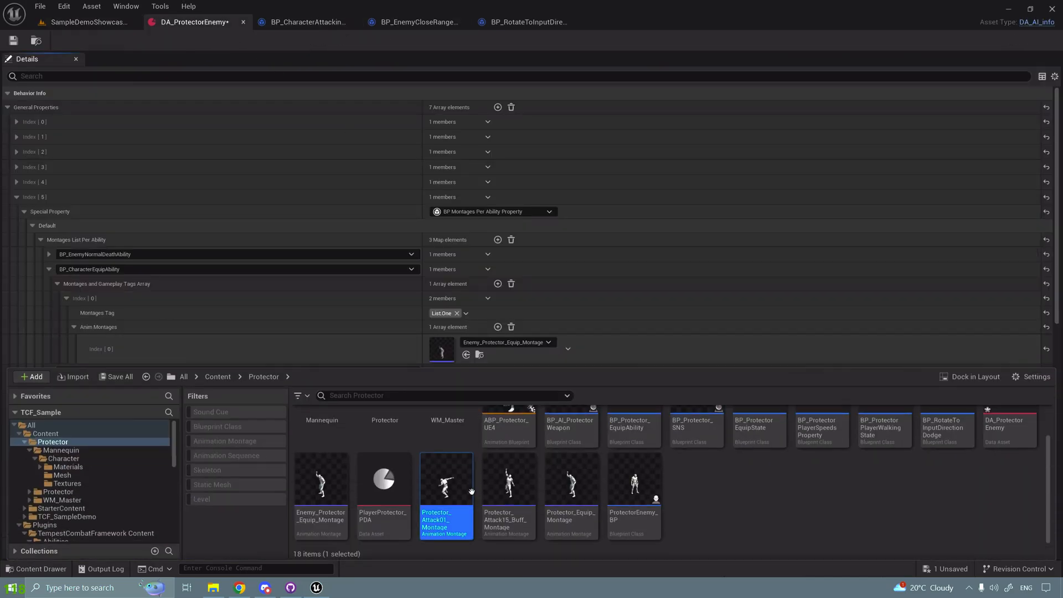
double_click(446, 487)
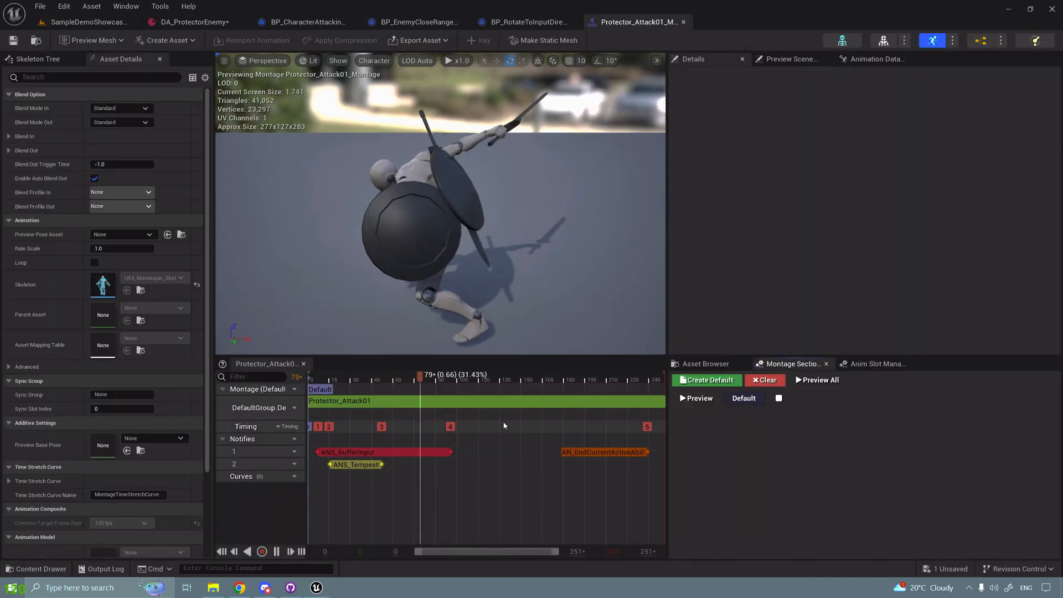
click(350, 467)
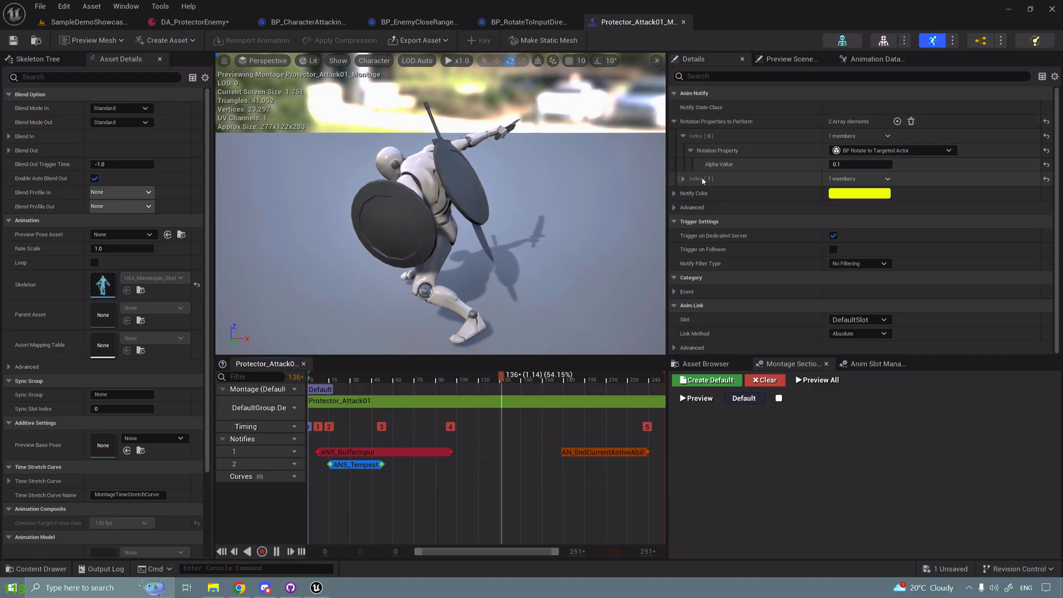
click(683, 179)
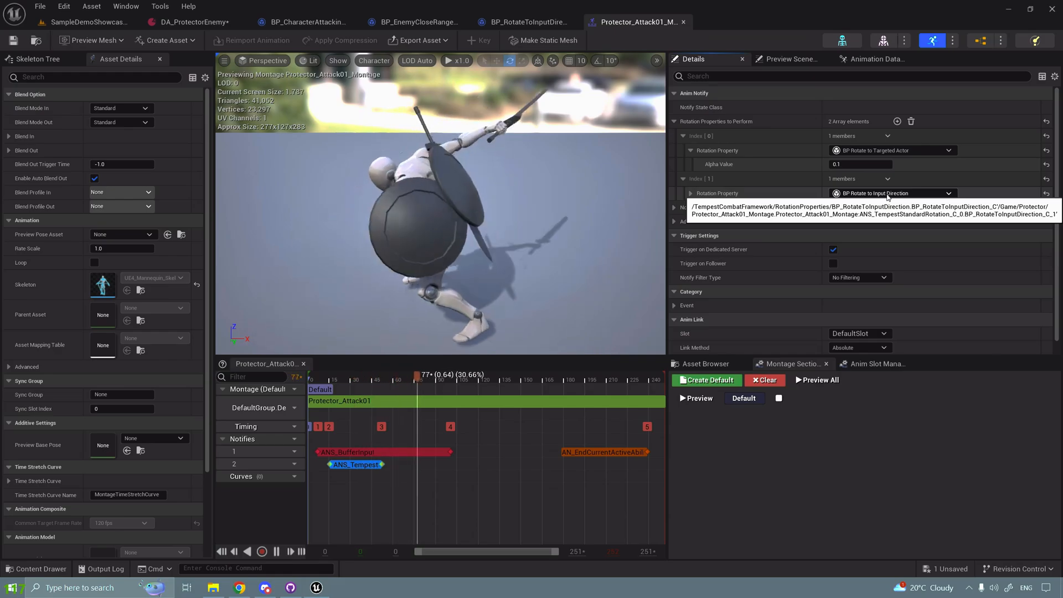
Add a third entry to the notify's Rotation Properties to Perform and set it to BP_RotateToCombatTarget.
click(896, 121)
click(683, 208)
click(889, 222)
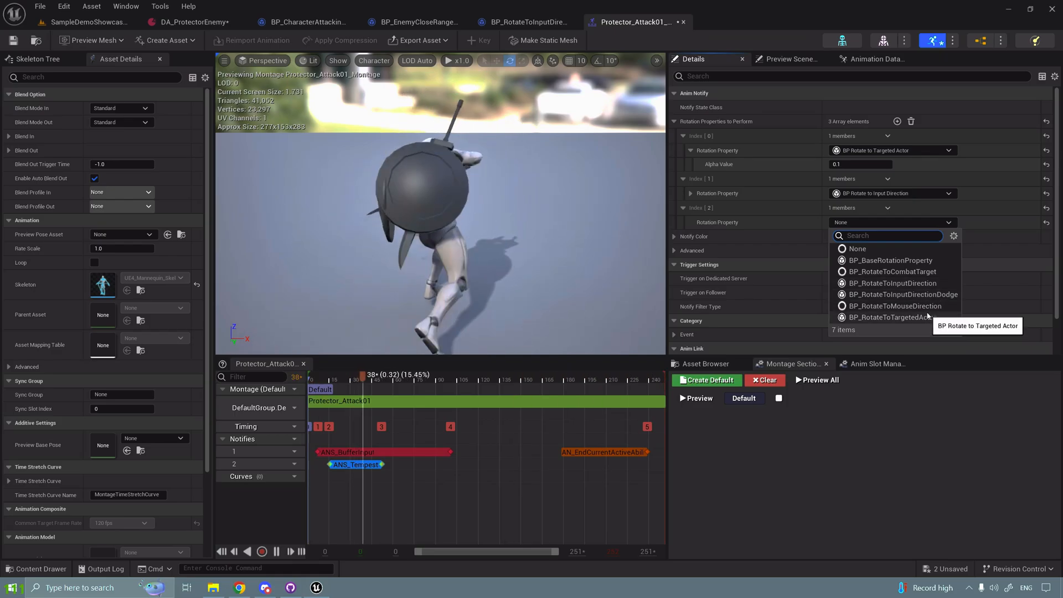
click(930, 272)
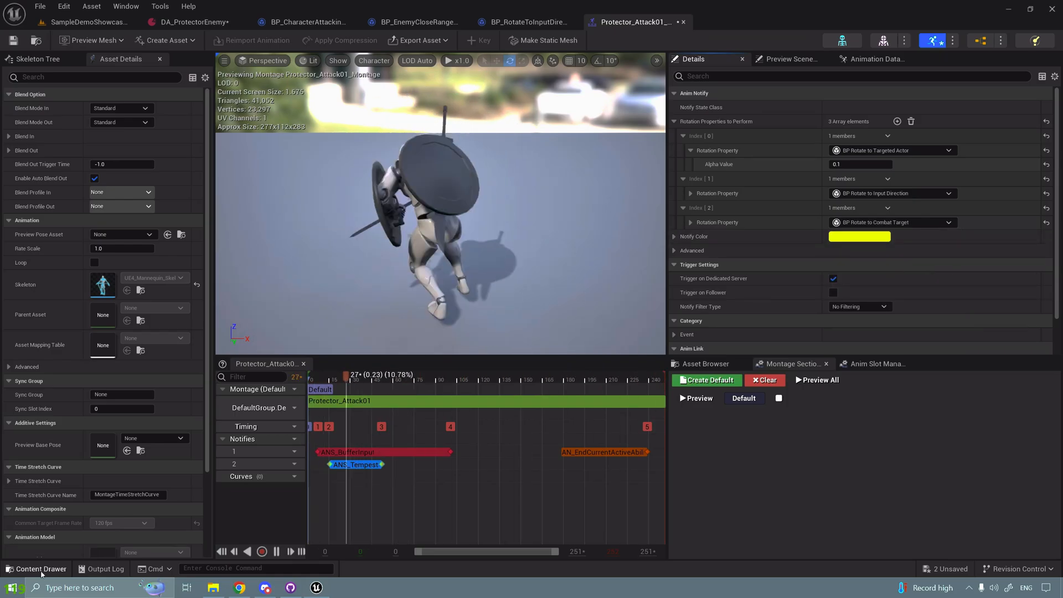
Search the TempestCombatFramework content for "combattarget" and open the GetCanRotate function of BP_RotateToCombatTarget.
click(37, 568)
scroll(111, 487, down, 3)
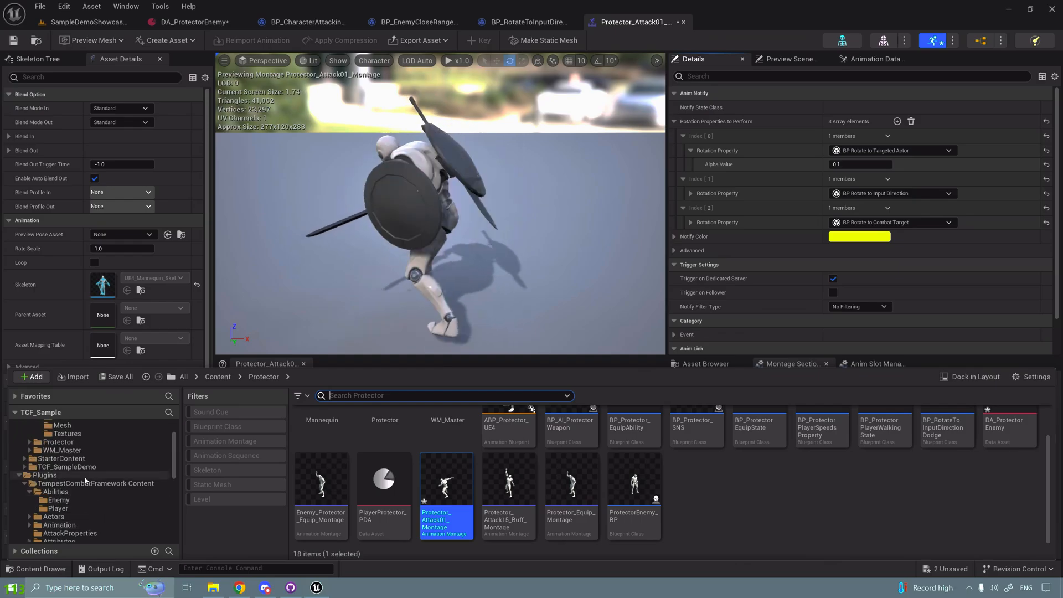
click(146, 482)
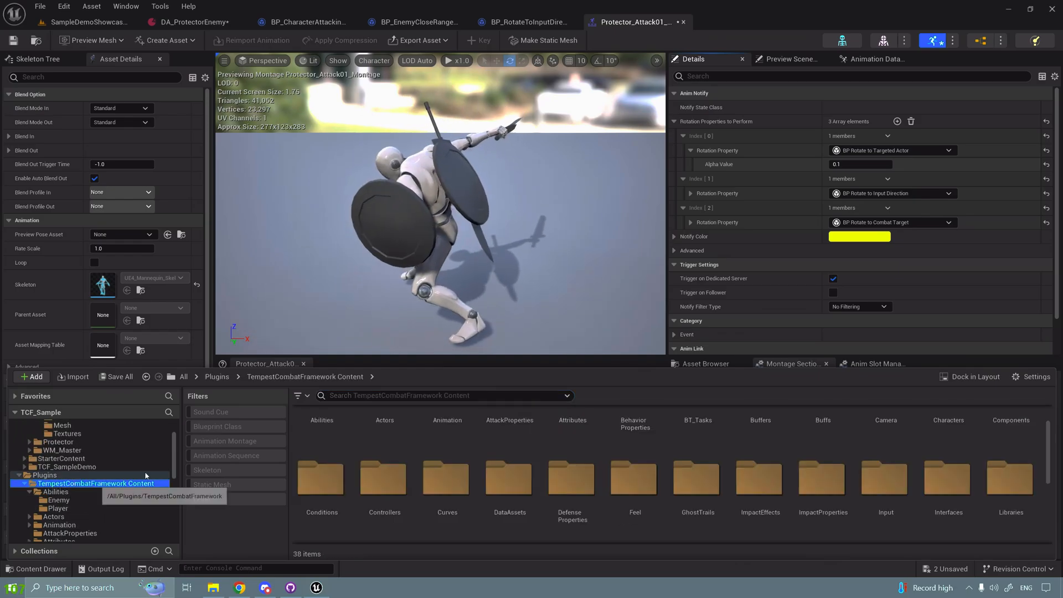
click(422, 395)
text(combattarget)
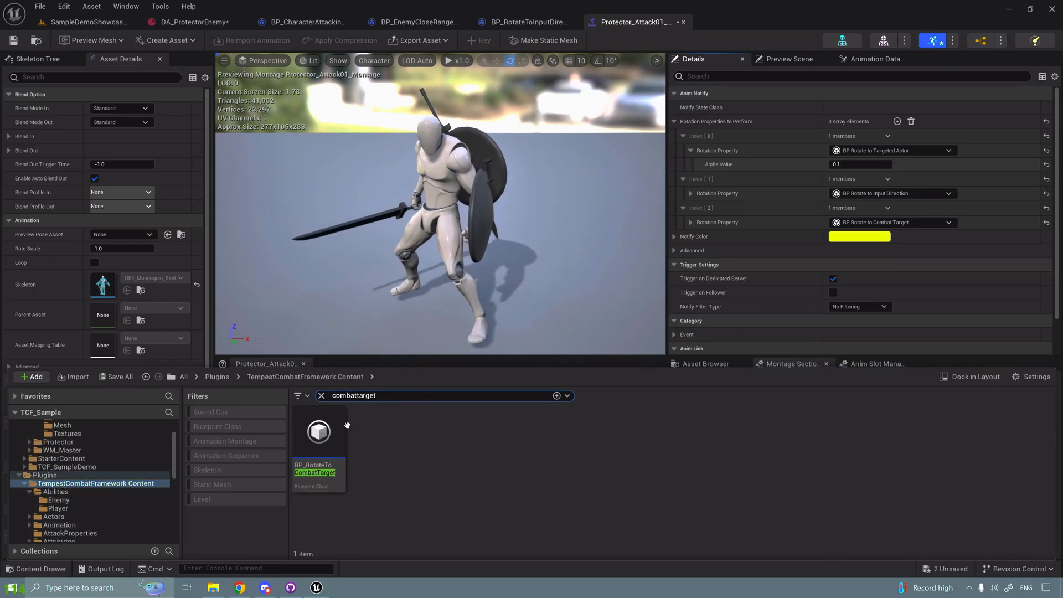
double_click(310, 443)
double_click(55, 163)
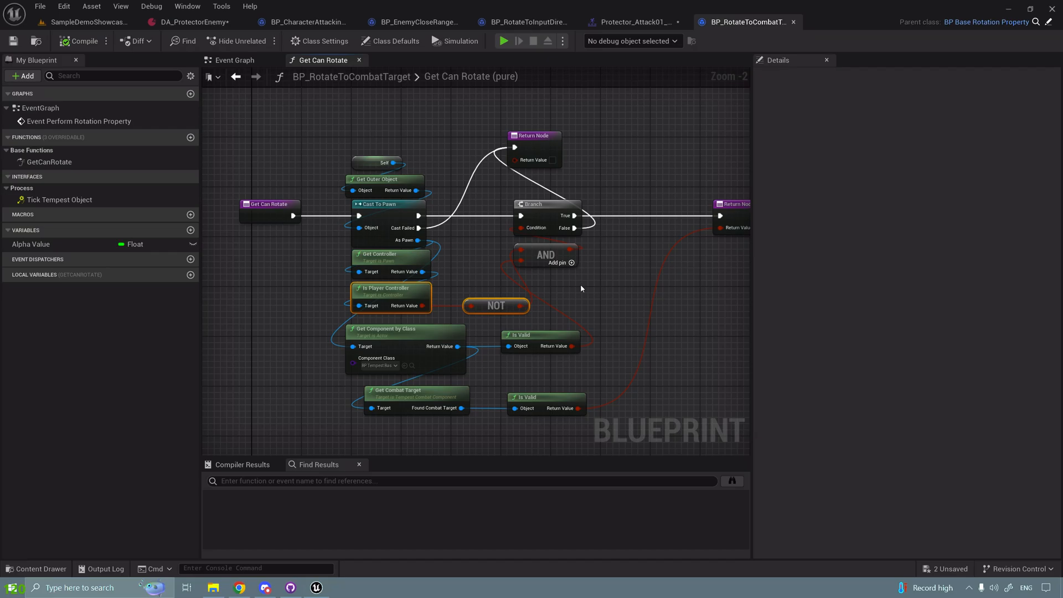
Examine the controller, combat component and combat target checks in Get Can Rotate, and return to Protector_Attack01_Montage.
scroll(485, 360, up, 2)
right_drag(571, 386, 564, 372)
click(639, 348)
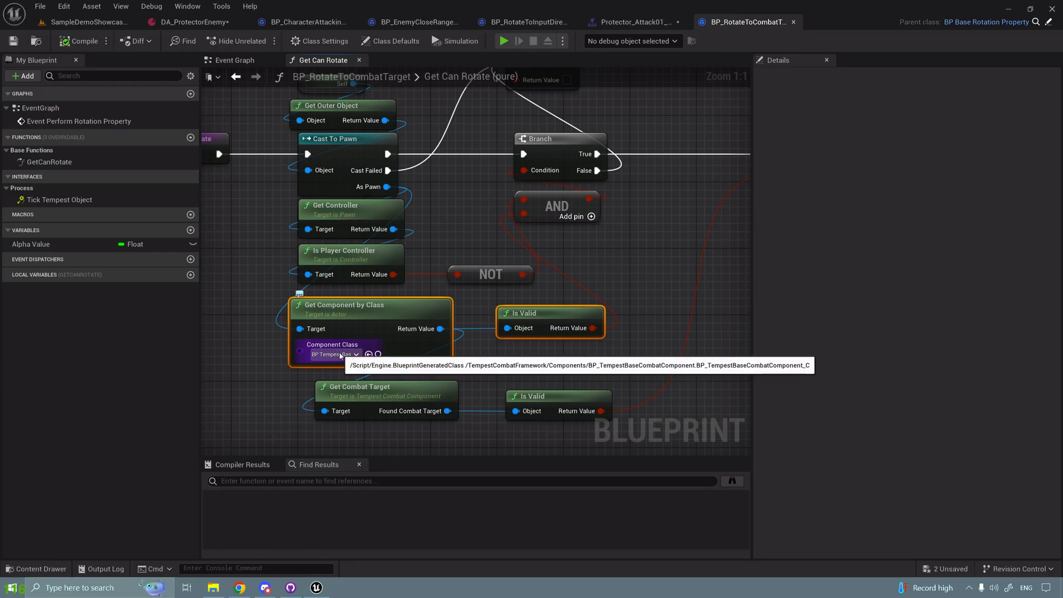
right_drag(570, 354, 518, 278)
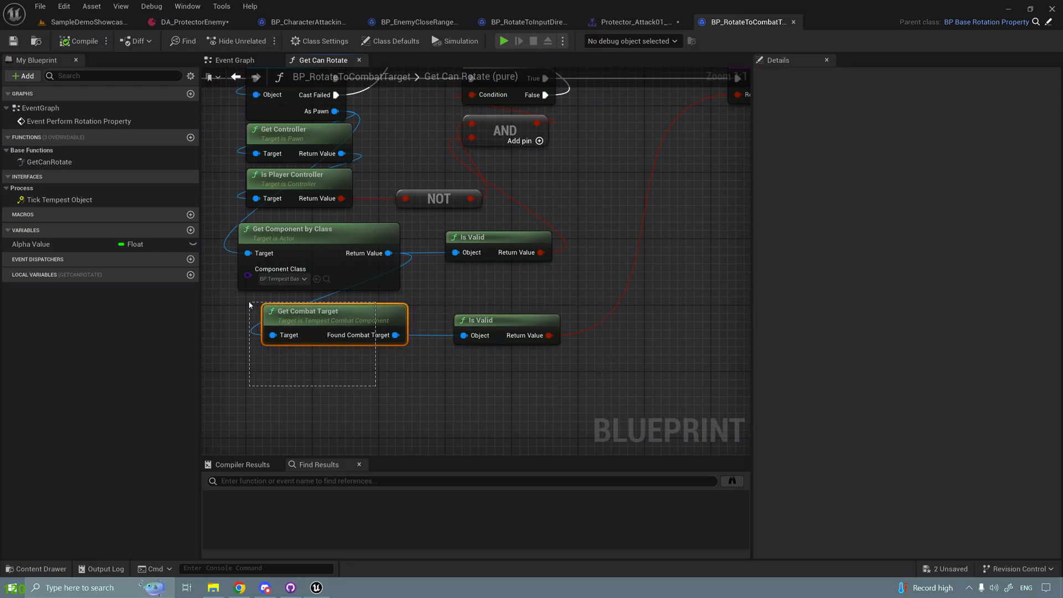
right_drag(613, 277, 607, 338)
scroll(550, 397, down, 3)
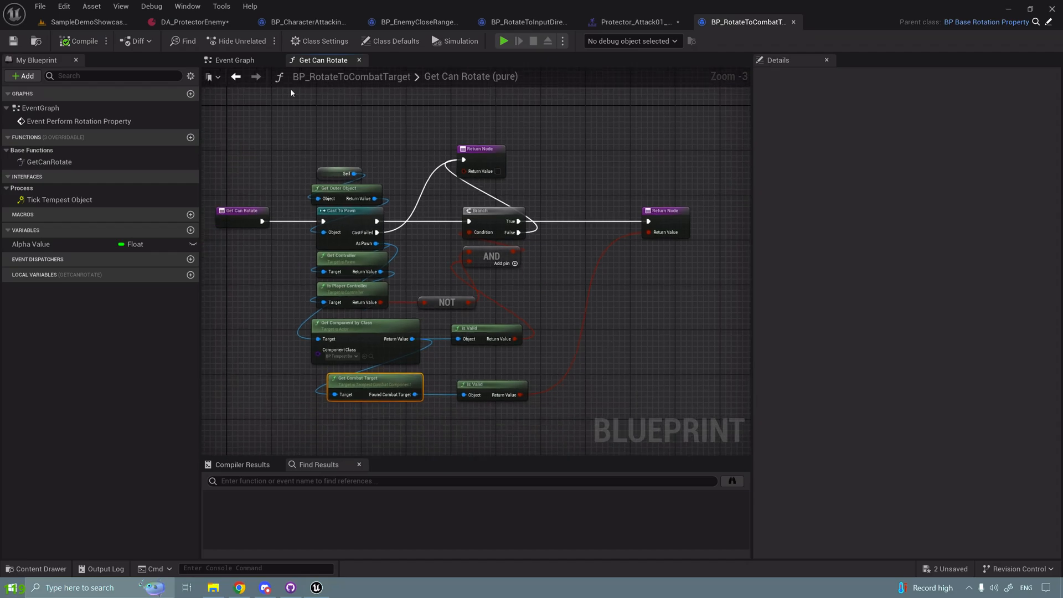
click(631, 23)
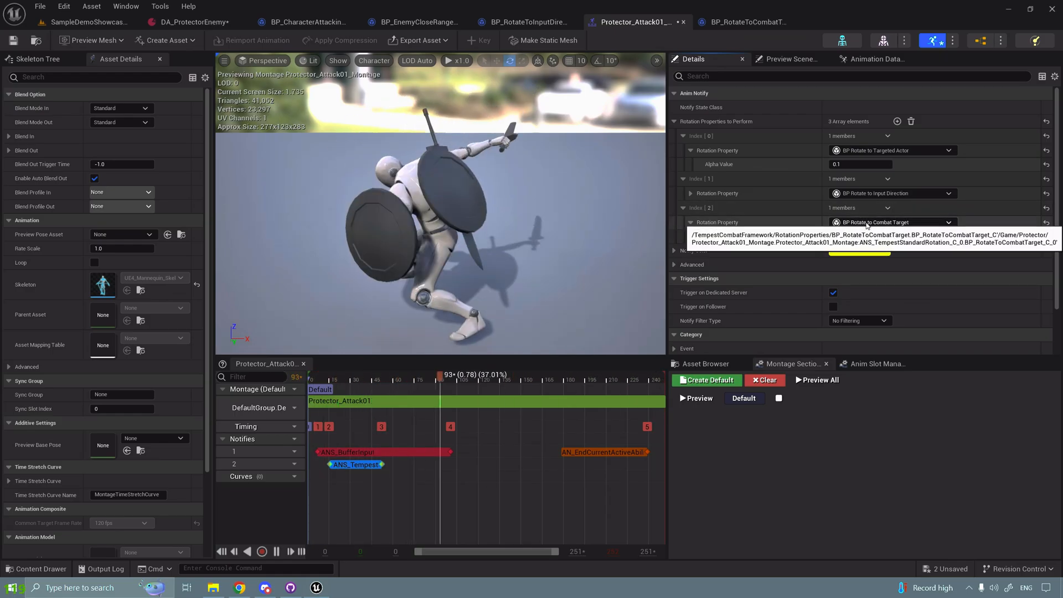
Play the showcase level with AI debugging on and circle the Protector enemy to test its rotation while attacking, then end play.
click(130, 25)
click(256, 40)
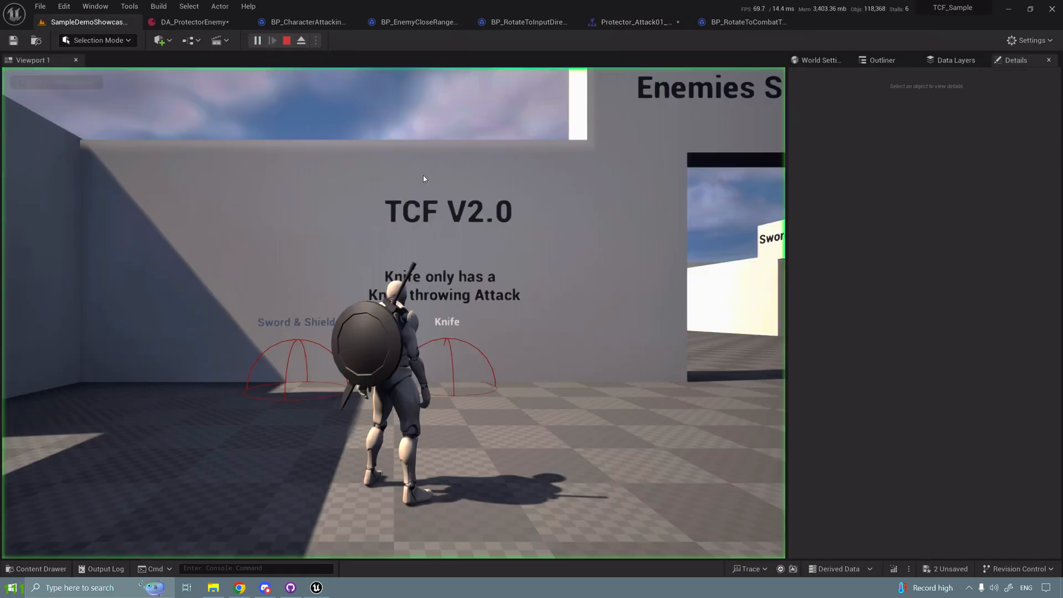
key(apostrophe)
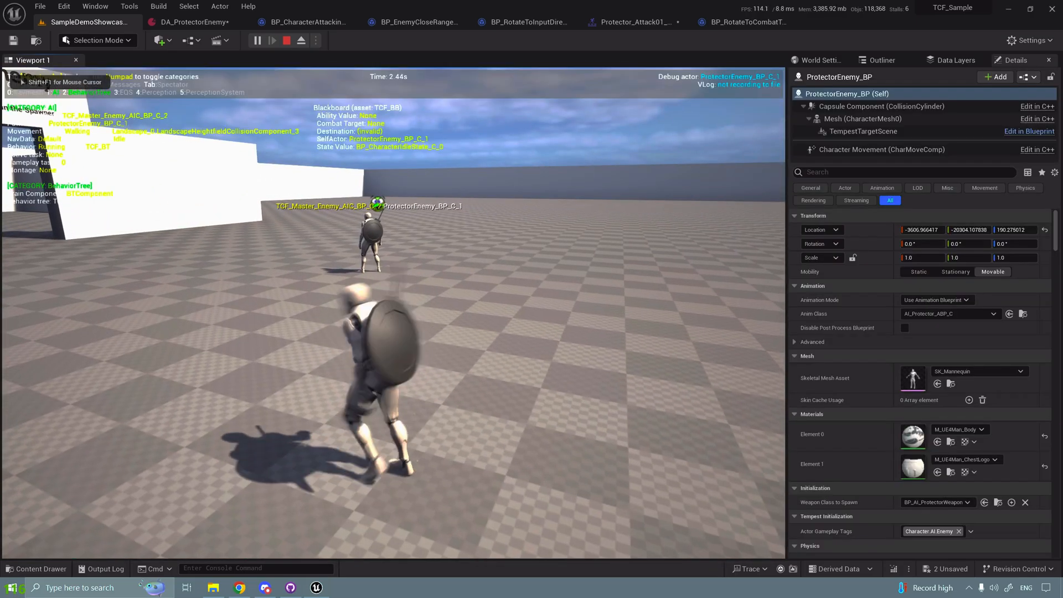
key(w)
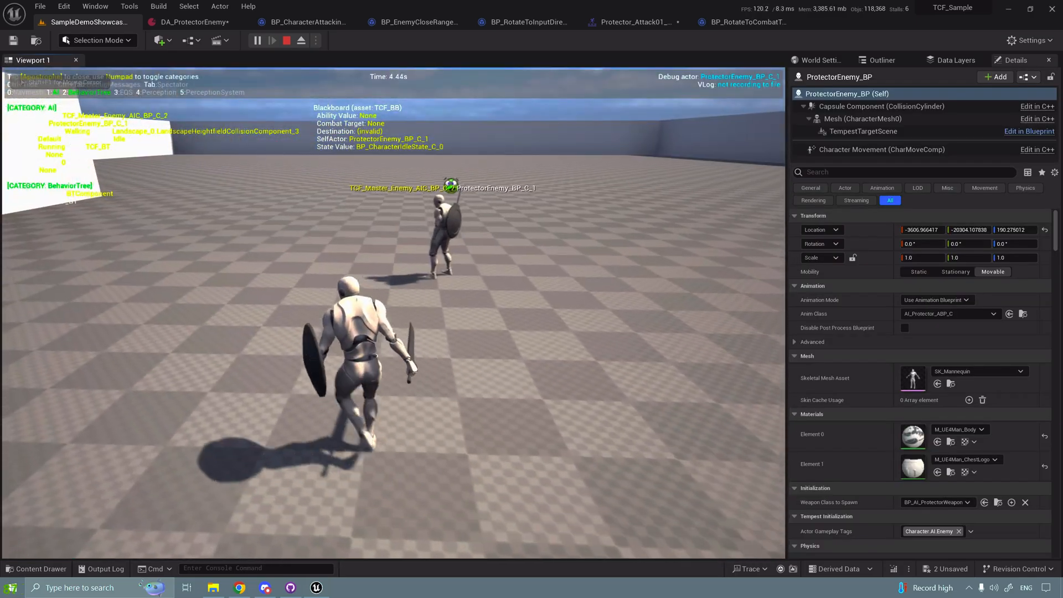
key(d)
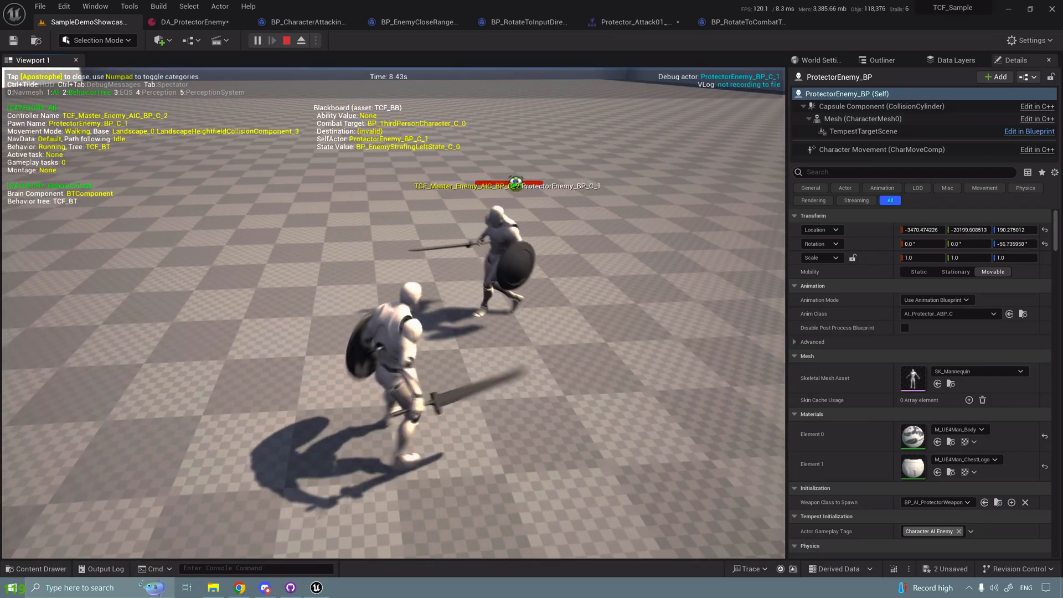
key(s)
key(d)
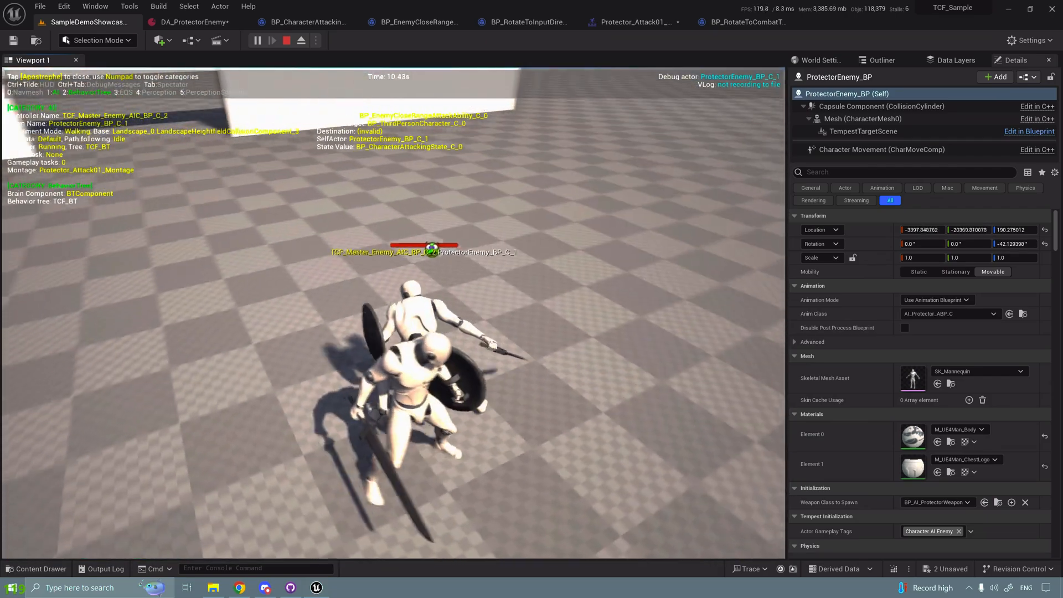
key(d)
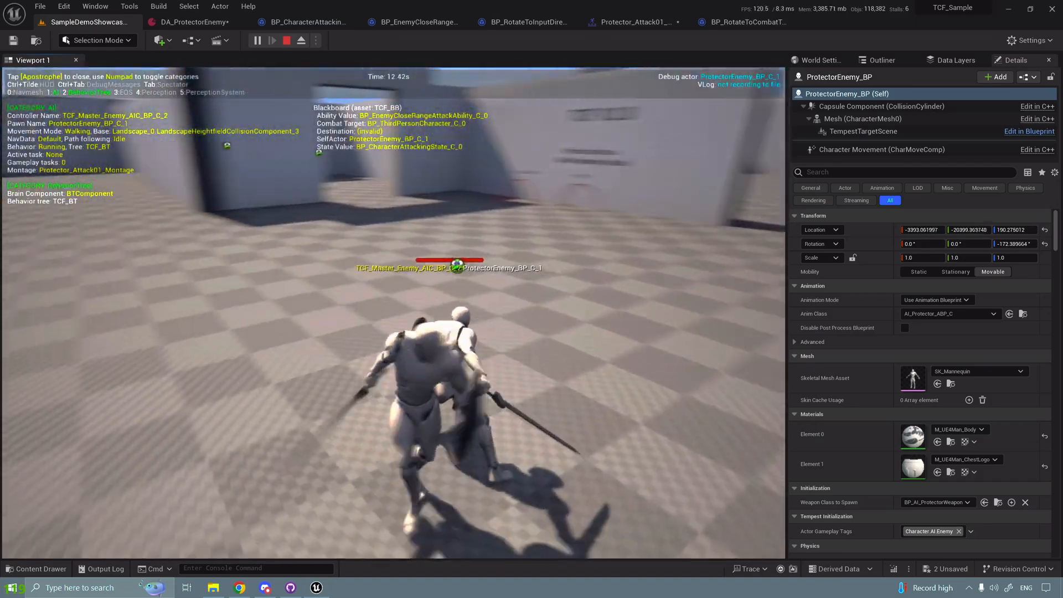
key(Escape)
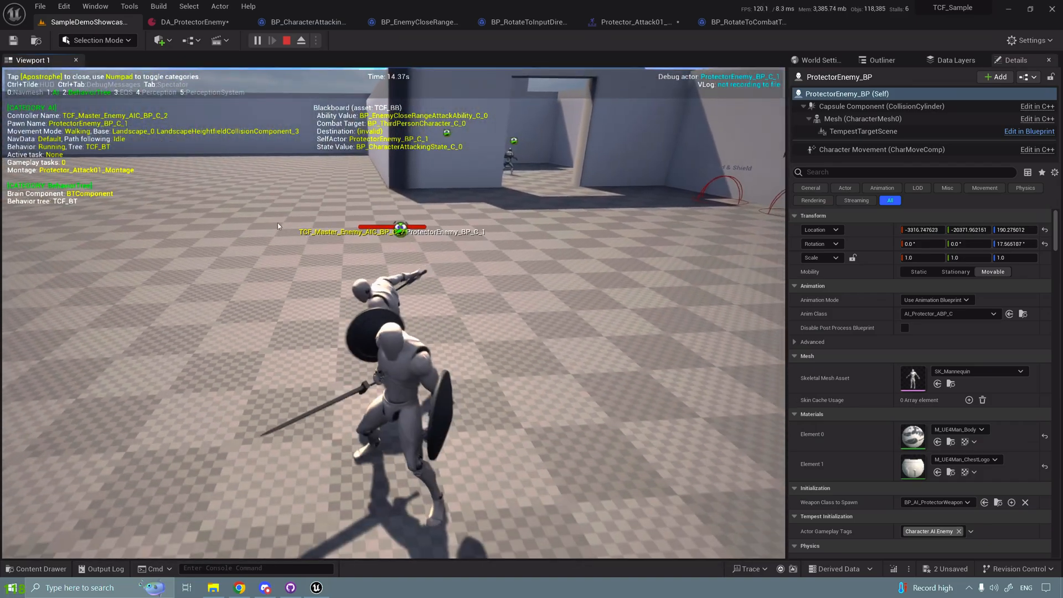
Clear the content search and save all modified assets.
right_drag(302, 318, 464, 288)
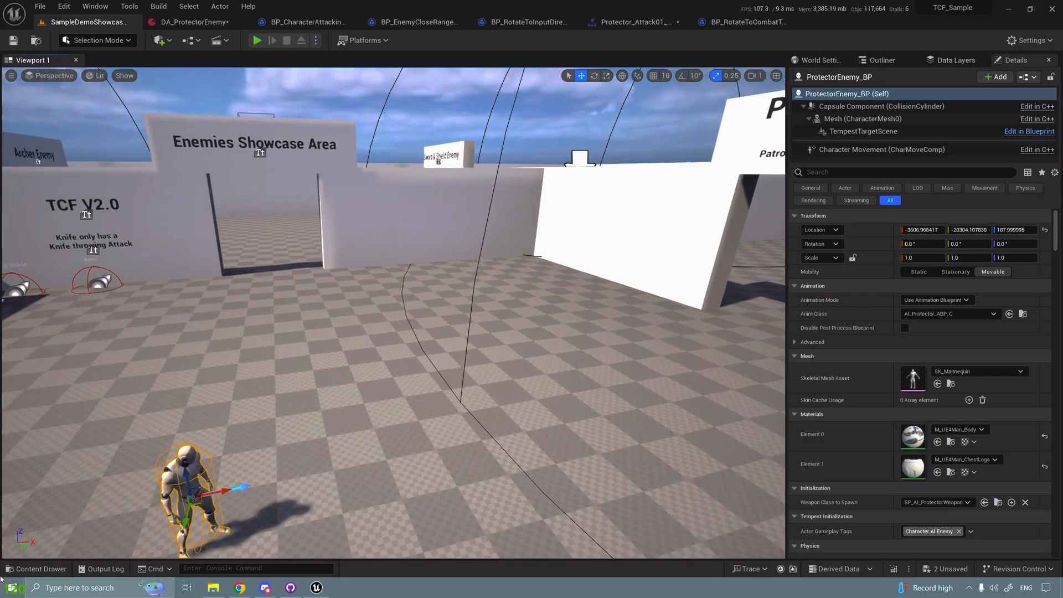
click(35, 568)
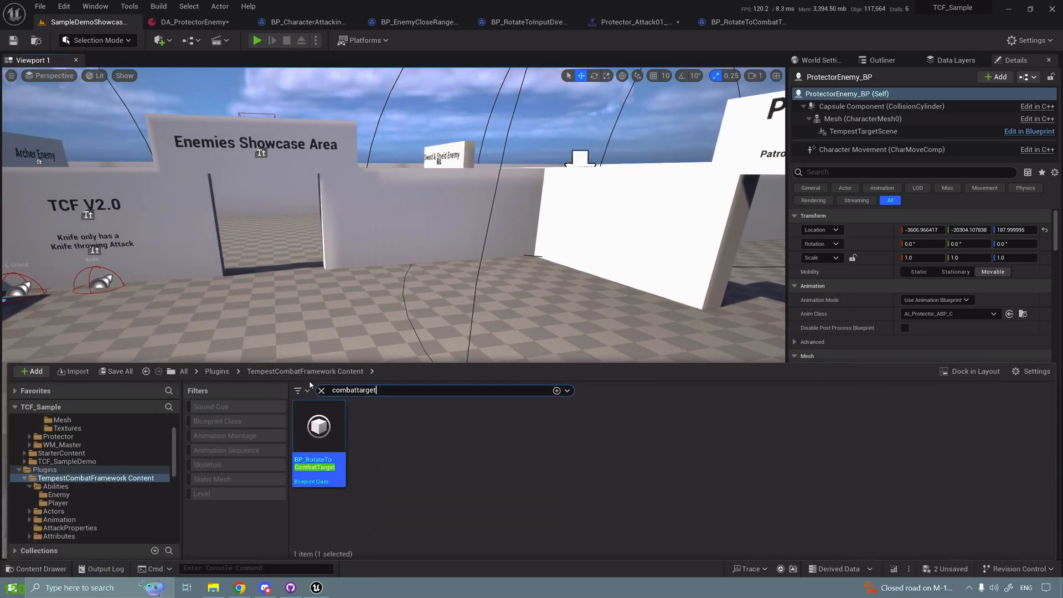
click(321, 390)
click(116, 371)
click(612, 408)
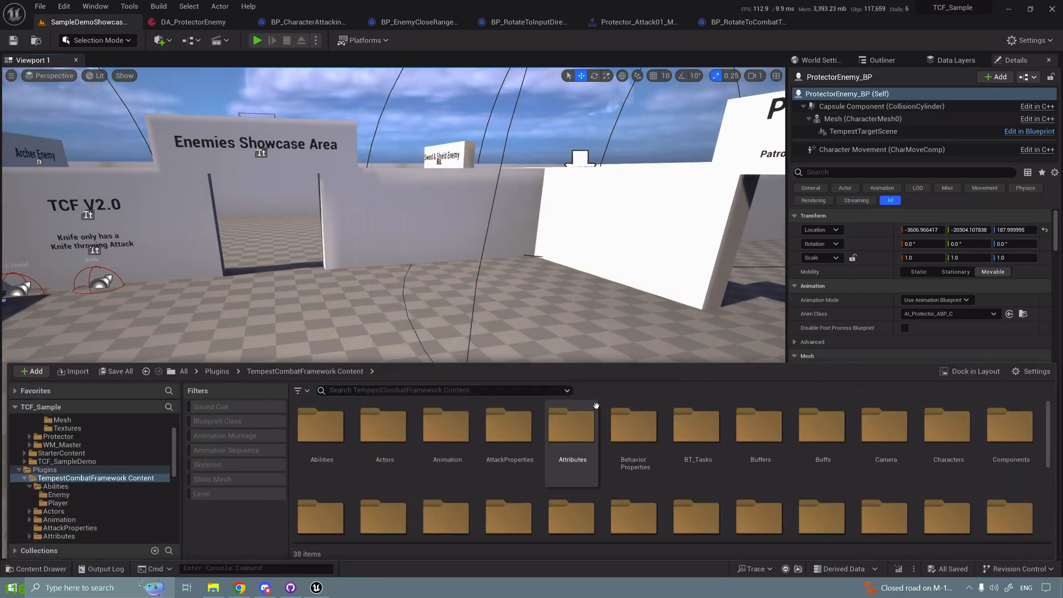
Add a second ability entry to BP_CharacterAttackingState in DA_ProtectorEnemy and search the available ability classes for "special".
click(199, 24)
scroll(370, 211, down, 10)
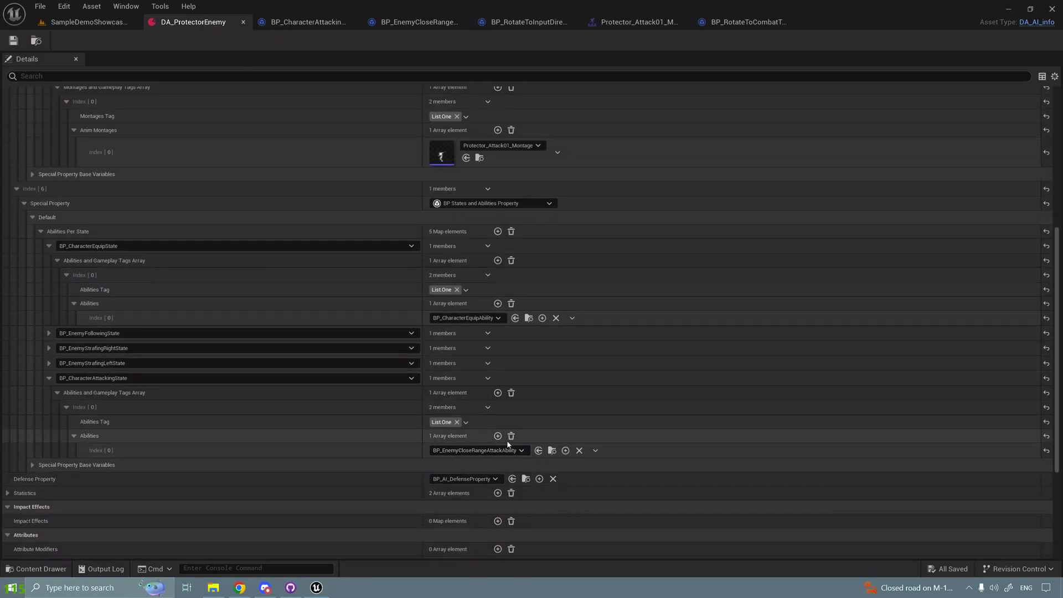
click(497, 436)
click(442, 465)
text(special)
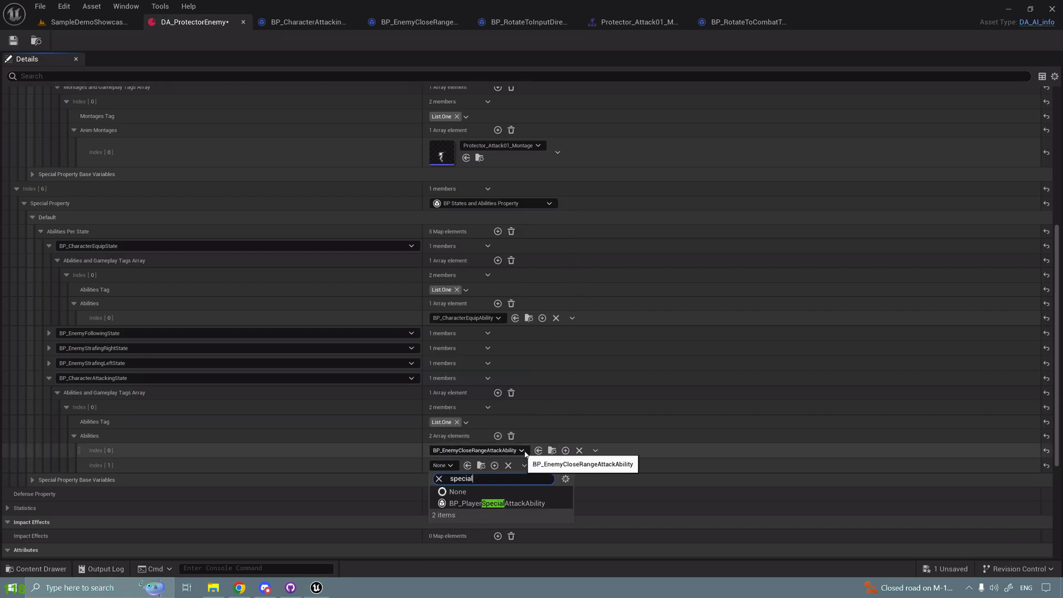
Search the Enemy abilities folder for "attack" and examine the distance range check in BP_EnemyHighRangeAttackAbility's Can Perform Ability function.
click(552, 450)
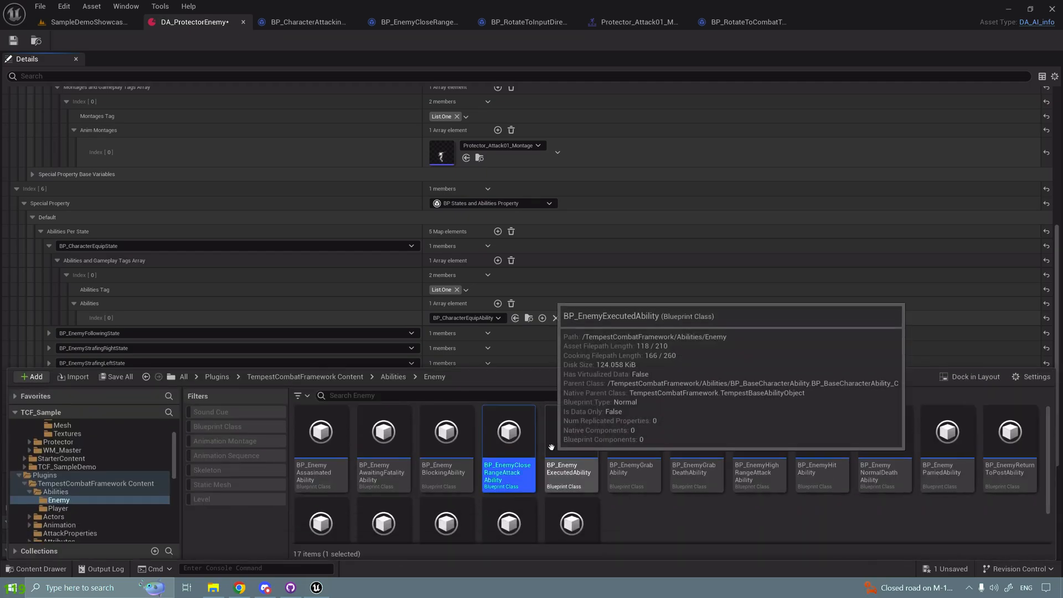
key(Delete)
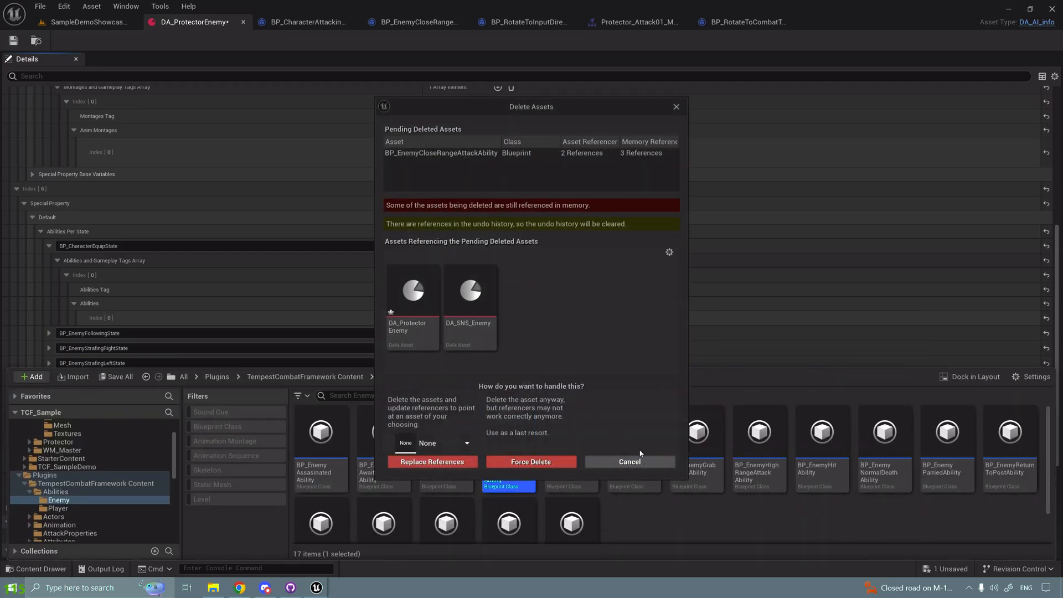
click(648, 466)
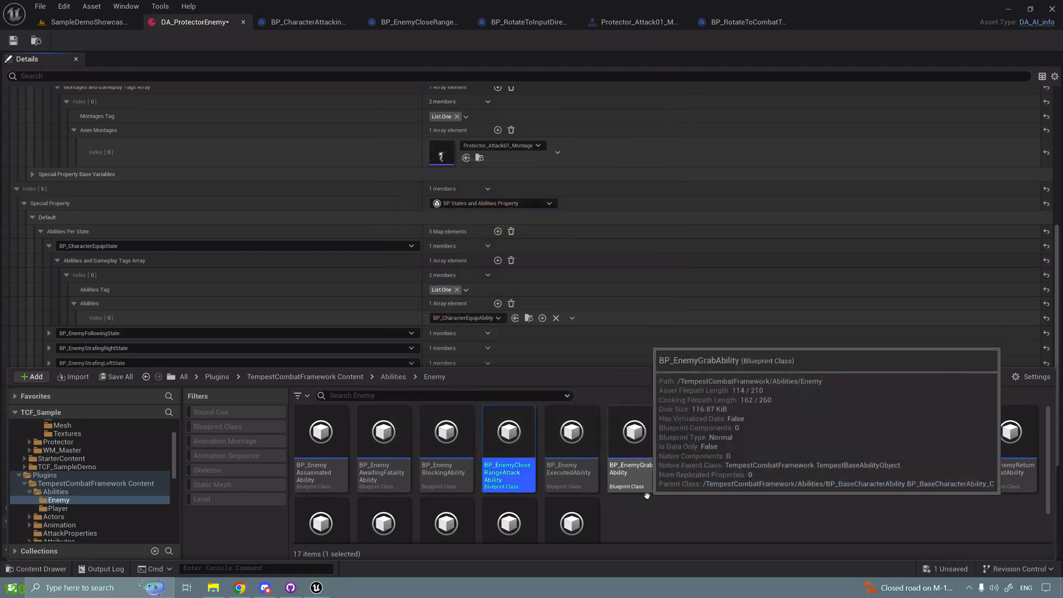
scroll(488, 407, down, 1)
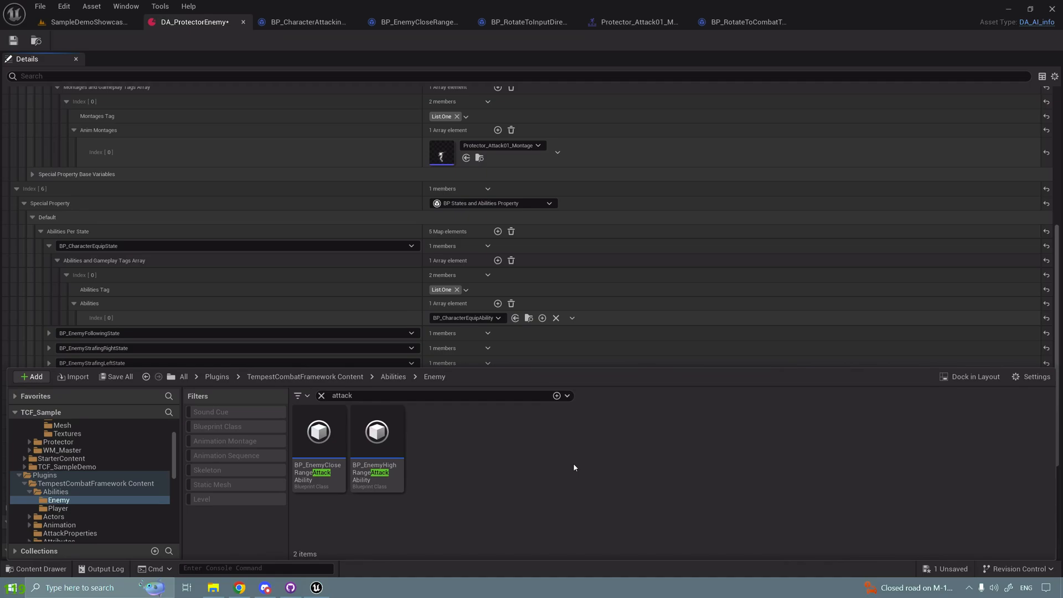
double_click(386, 449)
scroll(564, 367, down, 2)
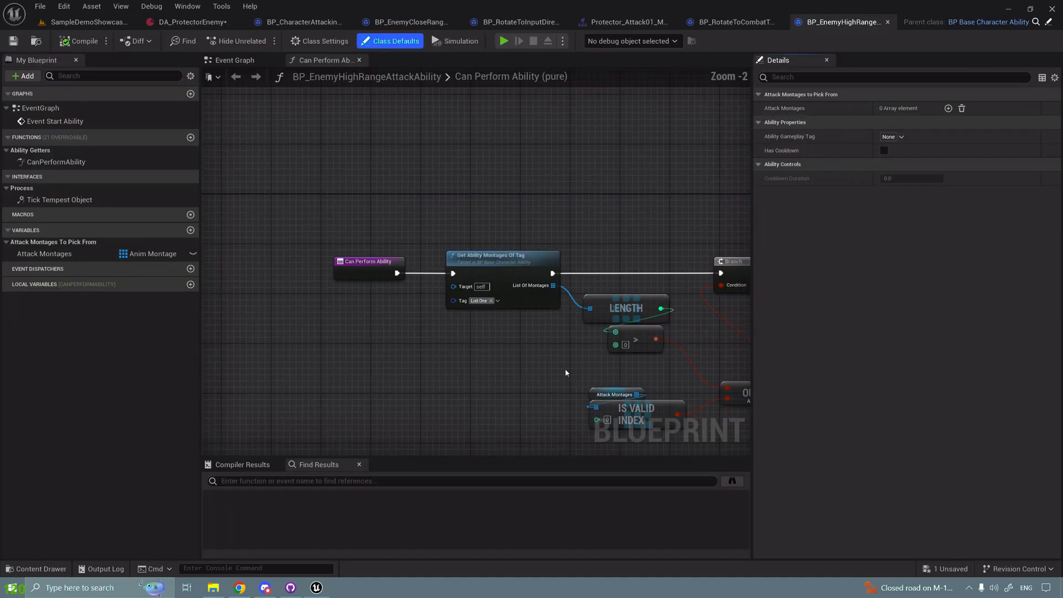
right_drag(564, 368, 237, 272)
right_drag(618, 363, 565, 380)
scroll(565, 380, up, 2)
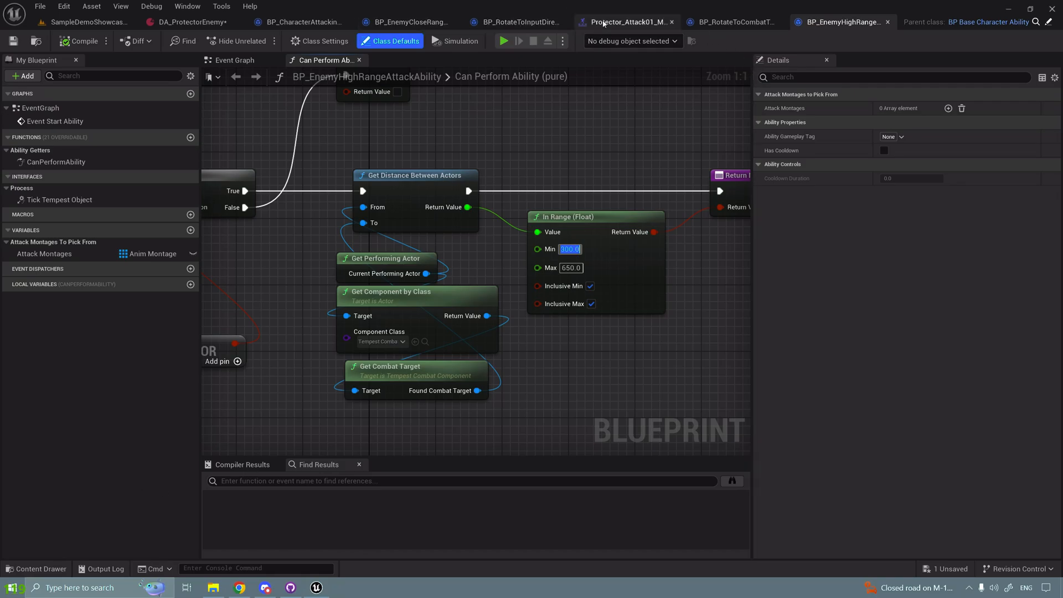
Remove the empty second attacking ability from DA_ProtectorEnemy and copy BP_EnemyCloseRangeAttackAbility into the Content/Protector folder.
click(191, 23)
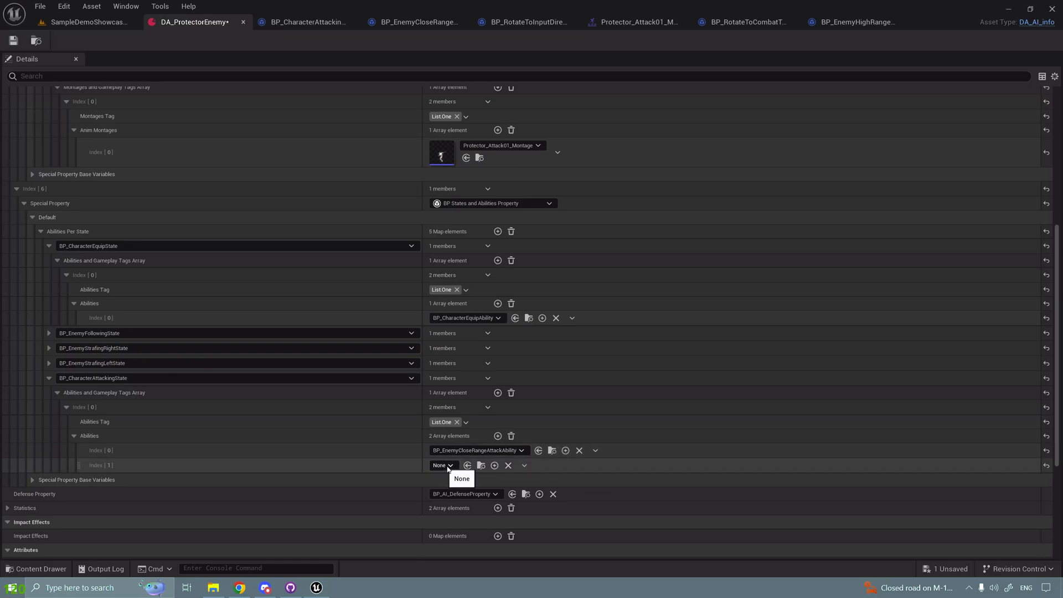
click(539, 493)
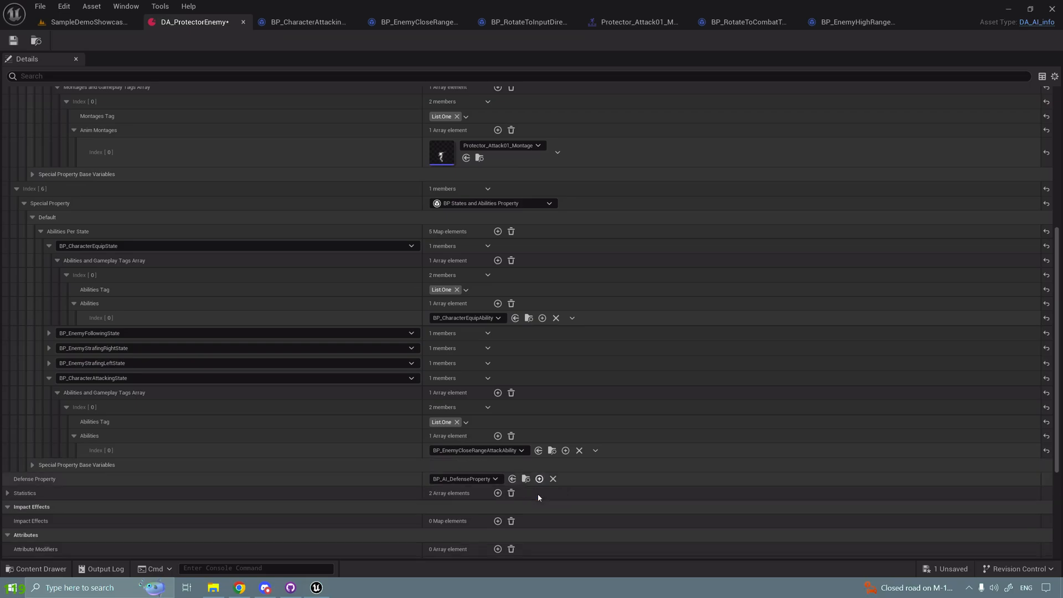
click(553, 465)
scroll(111, 469, up, 2)
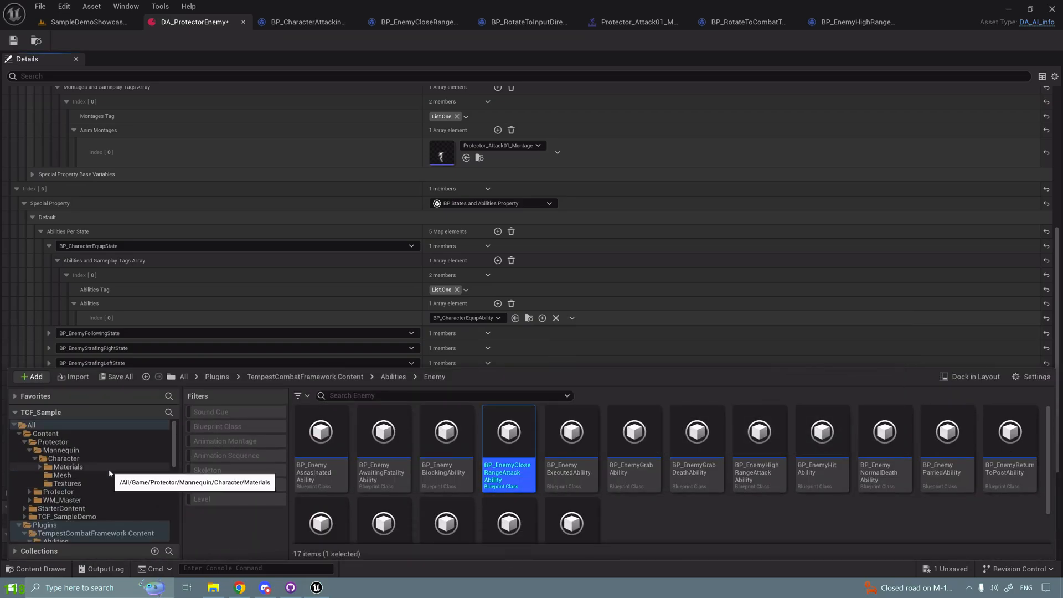
drag(508, 443, 80, 442)
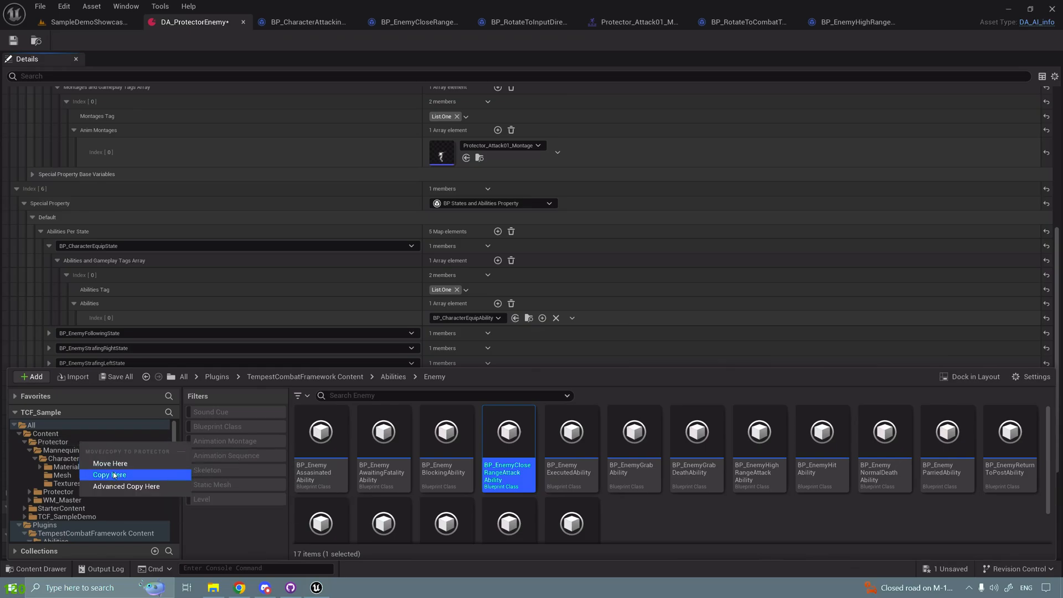
click(93, 472)
Rename the copied ability in the Protector folder to BP_EnemyRareCloseRangeAttackAbility.
click(53, 441)
right_click(643, 437)
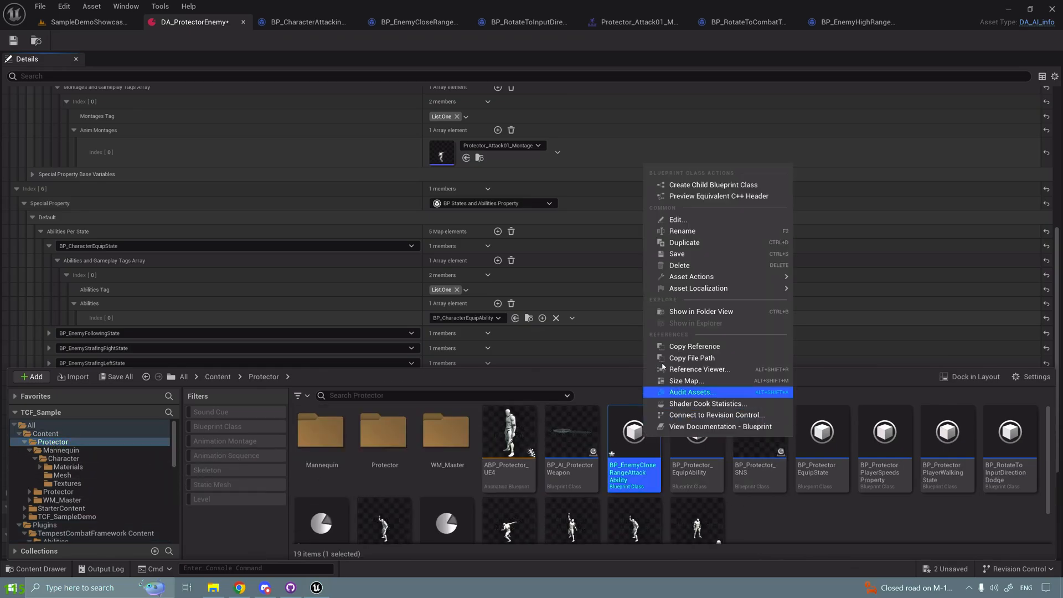
click(698, 230)
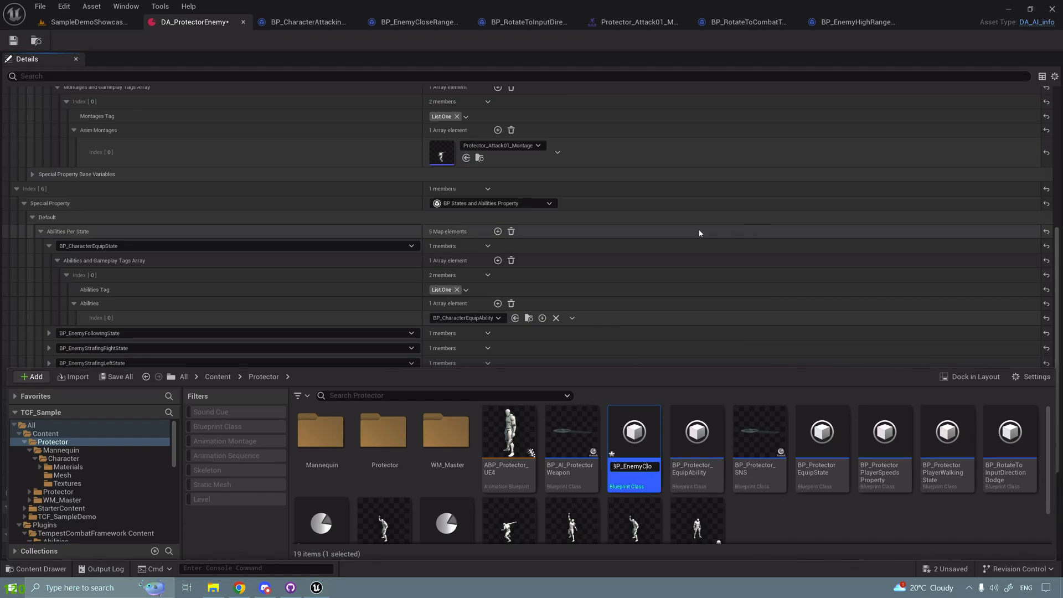
text(Rare)
key(Return)
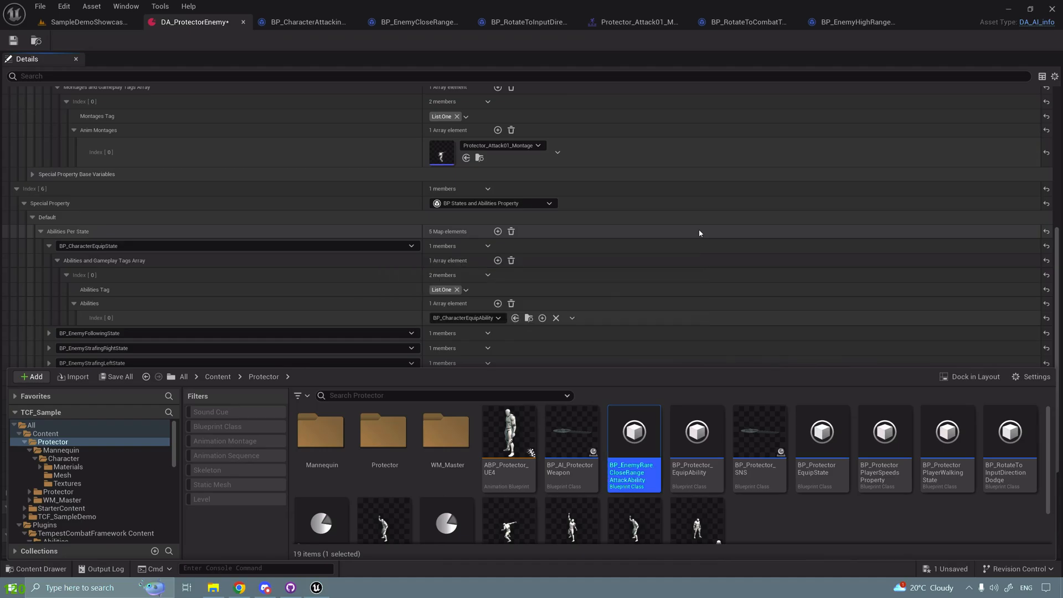
Add a second ability to BP_CharacterAttackingState in DA_ProtectorEnemy and assign BP_EnemyRareCloseRangeAttackAbility to it.
click(34, 567)
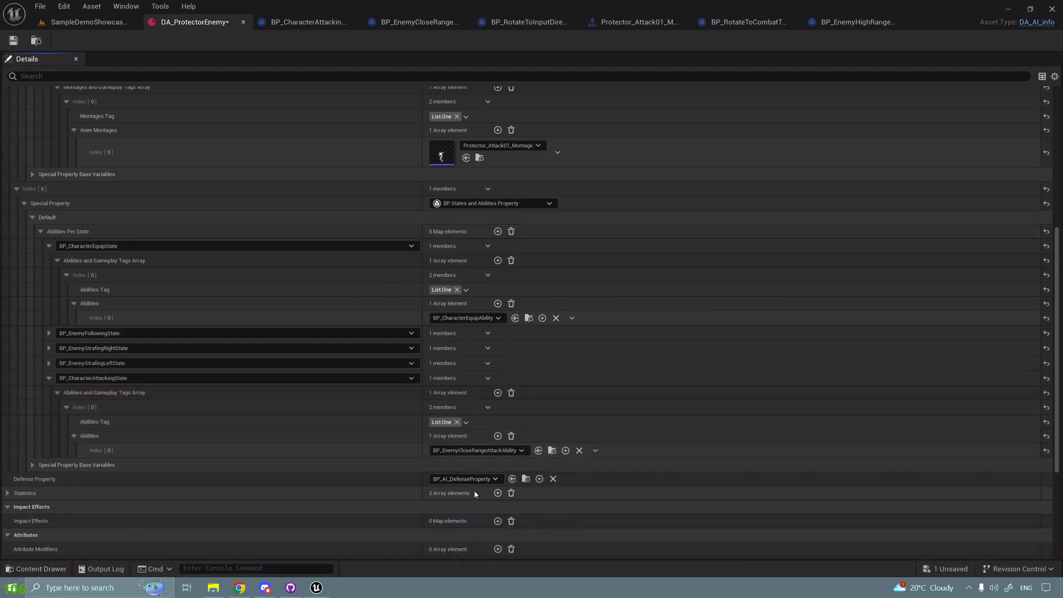
click(498, 436)
click(467, 465)
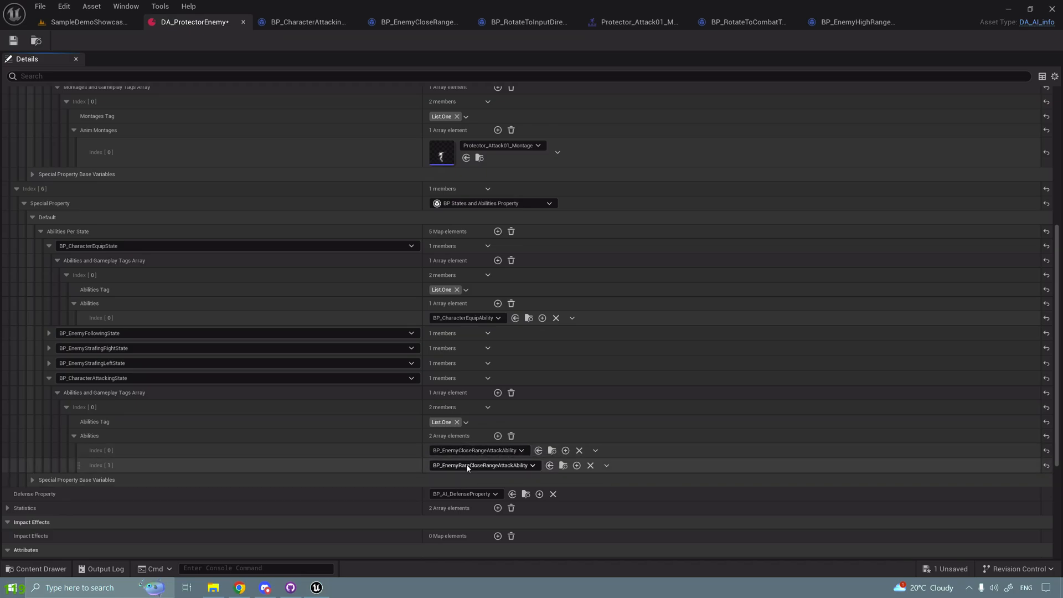
In BP_EnemyRareCloseRangeAttackAbility's Can Perform Ability function, insert a Branch before the return node with the In Range result as its condition.
click(563, 465)
double_click(636, 437)
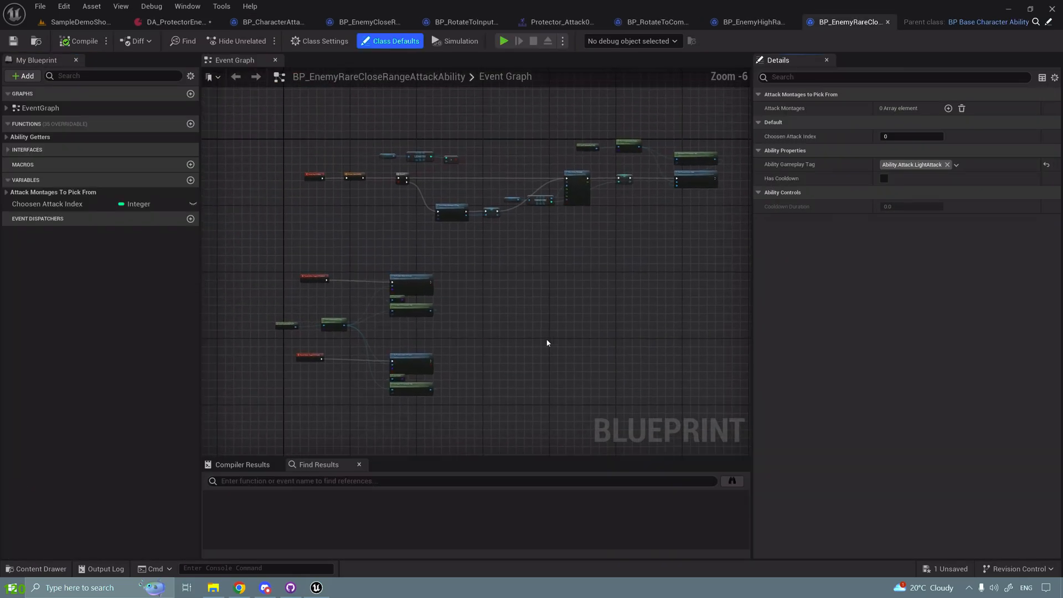
click(30, 136)
double_click(55, 149)
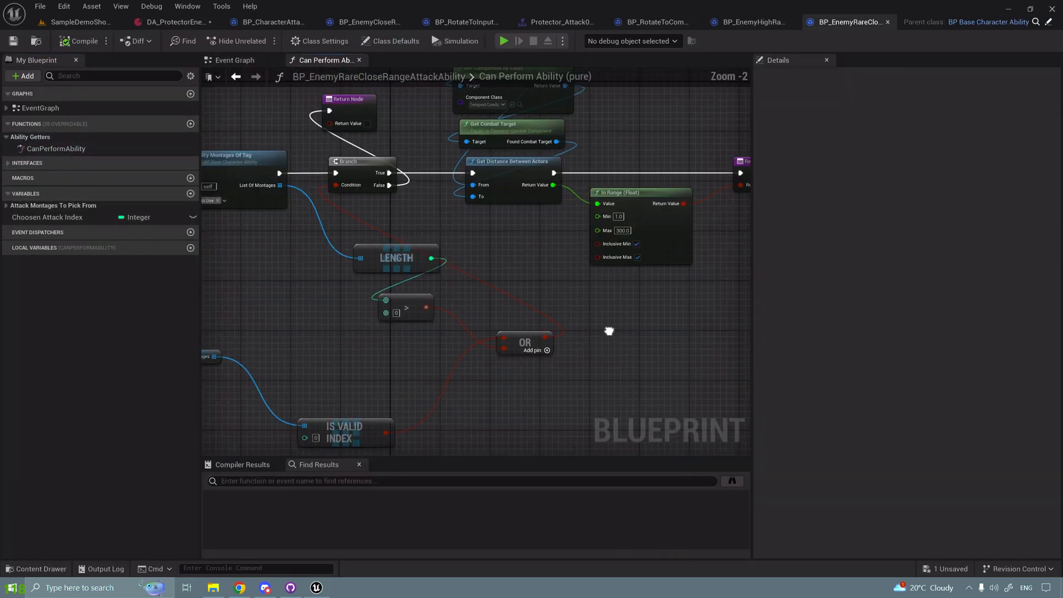
right_drag(664, 221, 496, 252)
drag(613, 202, 708, 202)
key(b)
click(579, 191)
drag(616, 192, 613, 194)
ctrl+drag(676, 204, 576, 204)
drag(510, 237, 577, 217)
scroll(586, 221, up, 2)
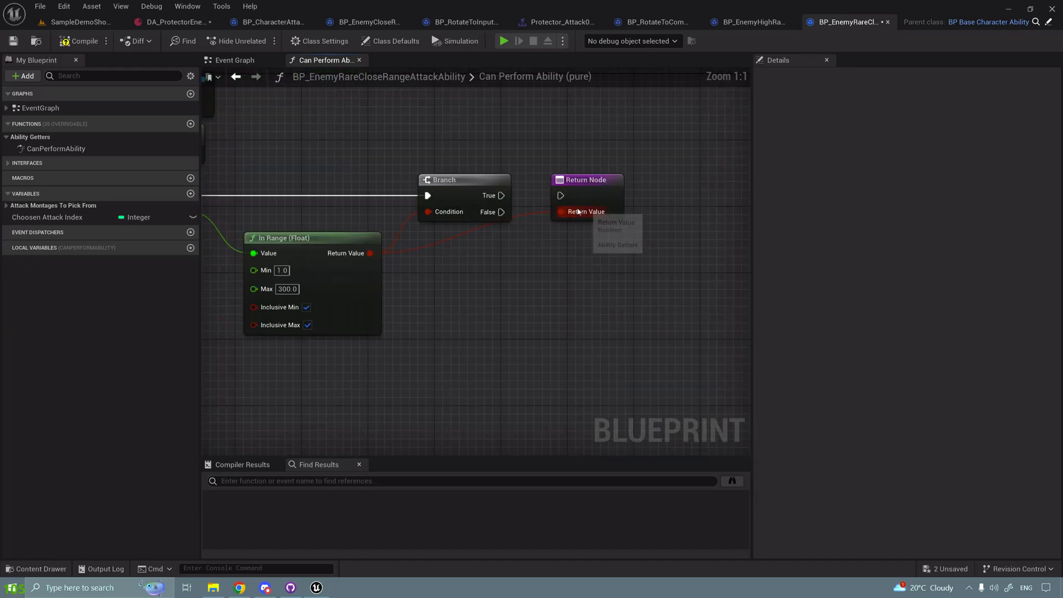
Connect the new Branch's False output to the existing return node and place that node below the Branch.
drag(497, 199, 561, 196)
drag(592, 184, 604, 405)
scroll(604, 311, down, 3)
right_drag(595, 301, 543, 393)
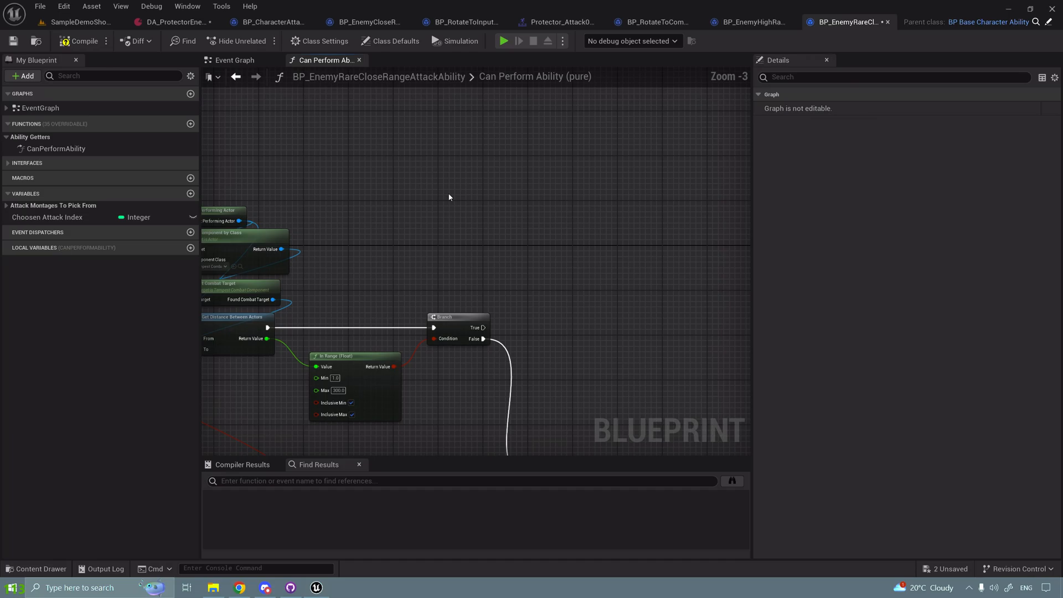
right_click(449, 197)
text(random integ)
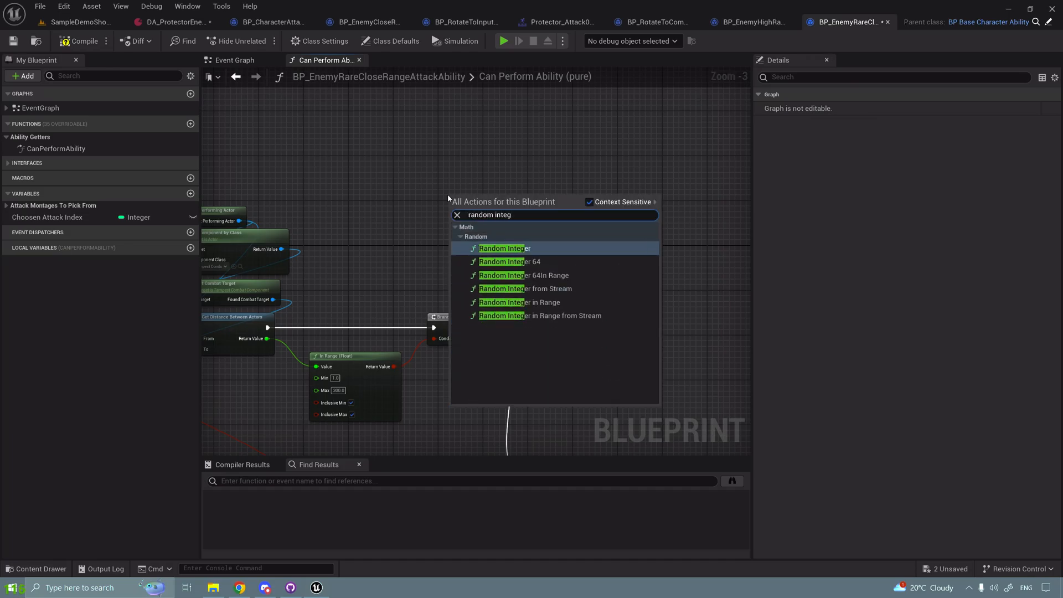
key(Return)
scroll(468, 224, up, 2)
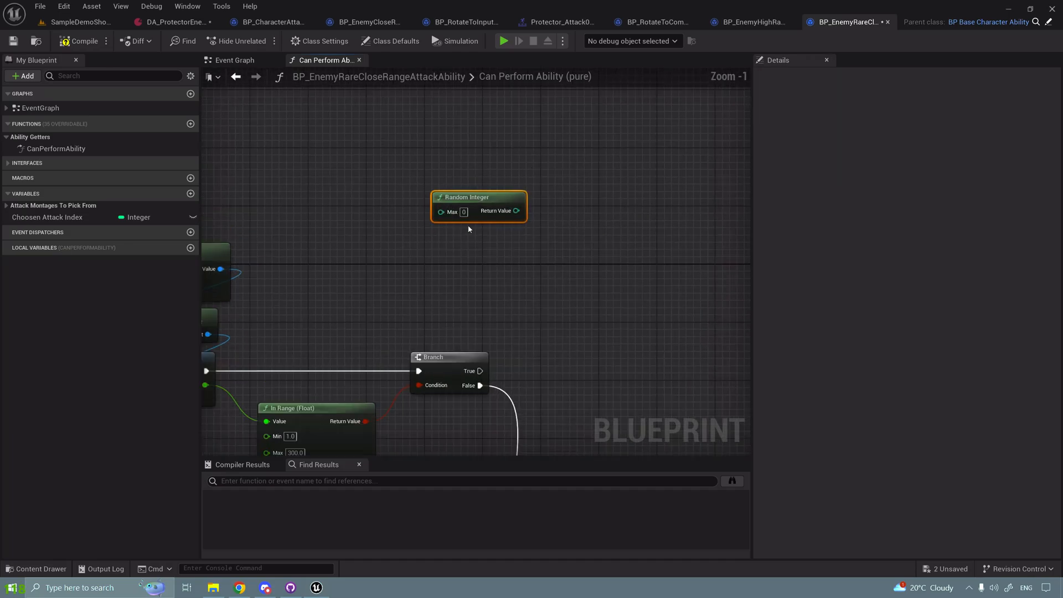
Add a Random Integer in Range node above the Branch with Min 0 and Max 1.
right_click(417, 229)
text(random inte)
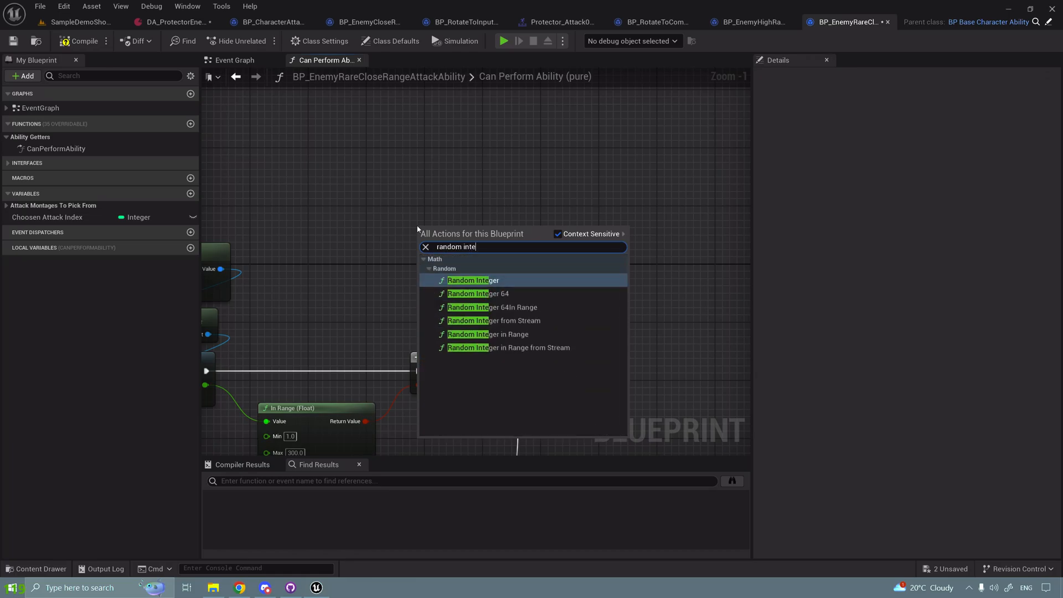
key(Down)
key(Down)
key(Down)
key(Down)
key(Return)
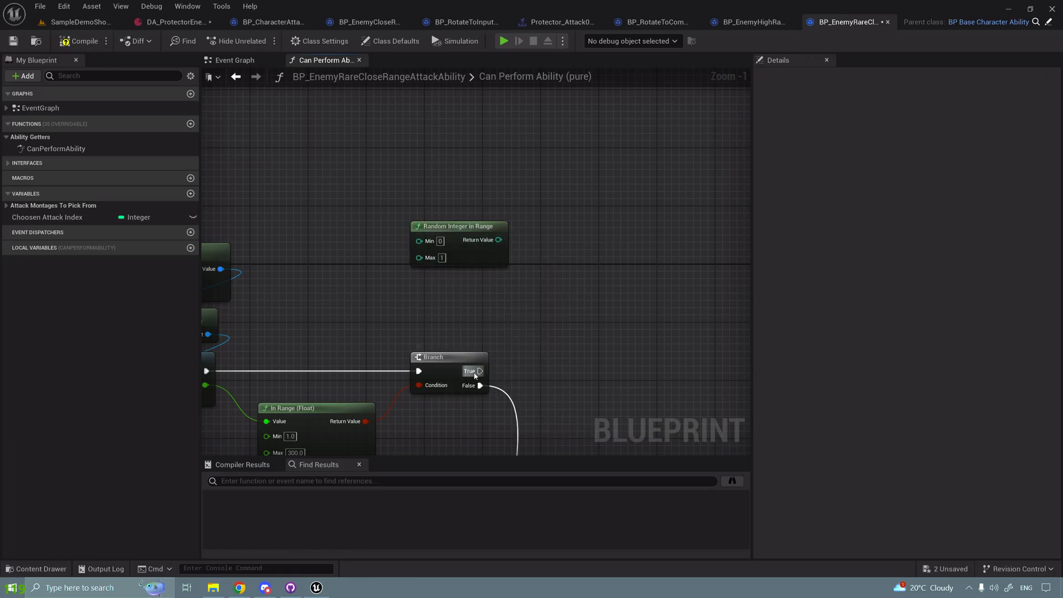
Add a second return node executed from the Branch's True output.
drag(474, 375, 644, 366)
text(return)
key(Return)
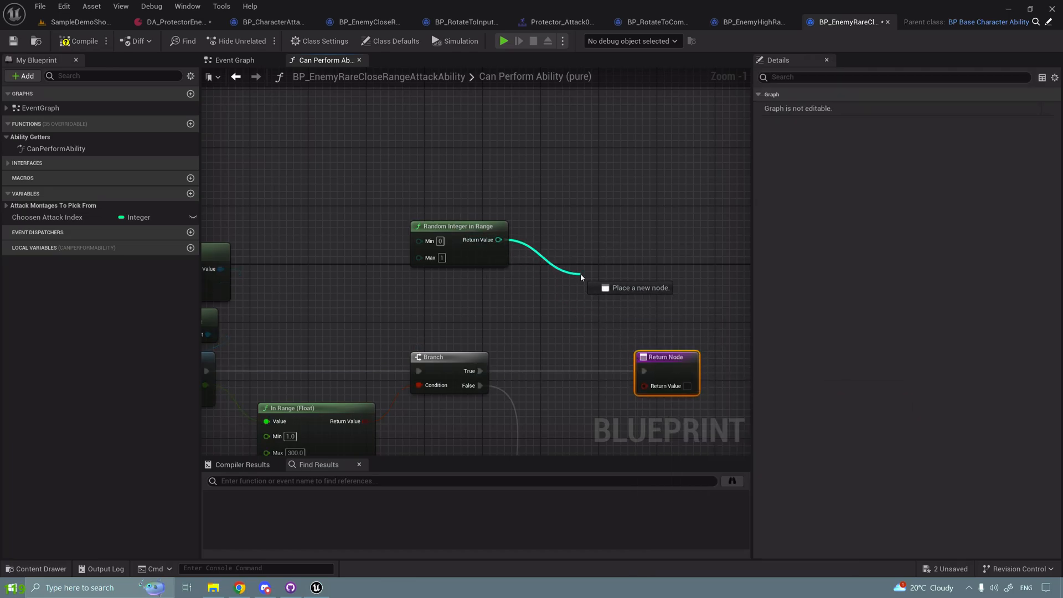
drag(664, 360, 664, 386)
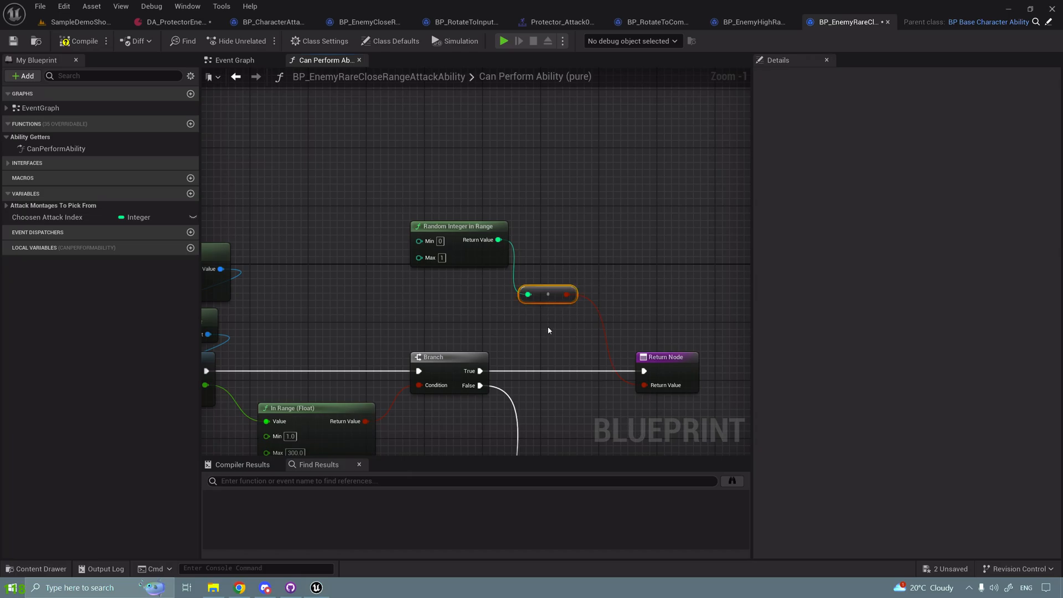
Compare the random integer for equality with 0 and feed the result into the True branch's Return Value.
drag(498, 239, 578, 244)
text(==)
click(640, 287)
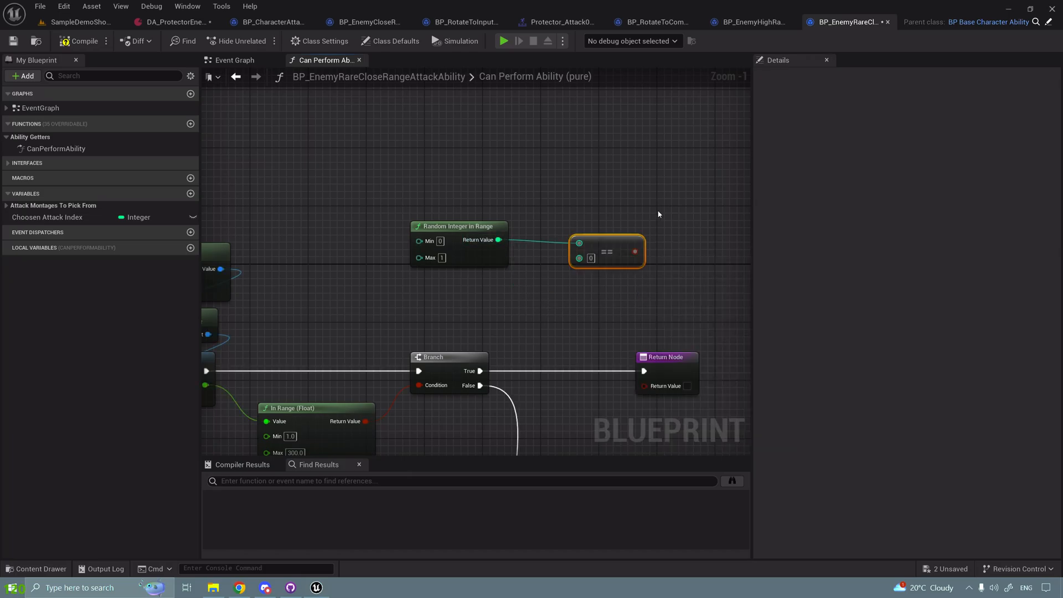
drag(672, 371, 694, 373)
click(690, 304)
scroll(690, 301, down, 2)
right_drag(631, 268, 546, 150)
scroll(570, 157, up, 3)
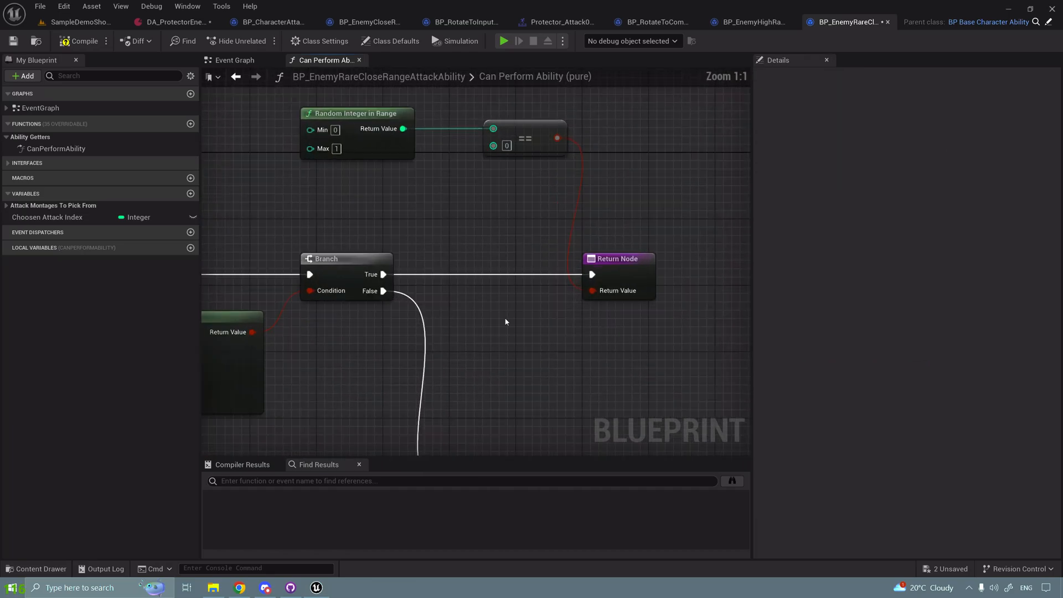
Add a breakpoint to the True branch's return node, and compile and save the ability blueprint.
right_drag(513, 300, 510, 216)
right_click(625, 190)
click(664, 379)
scroll(502, 295, down, 3)
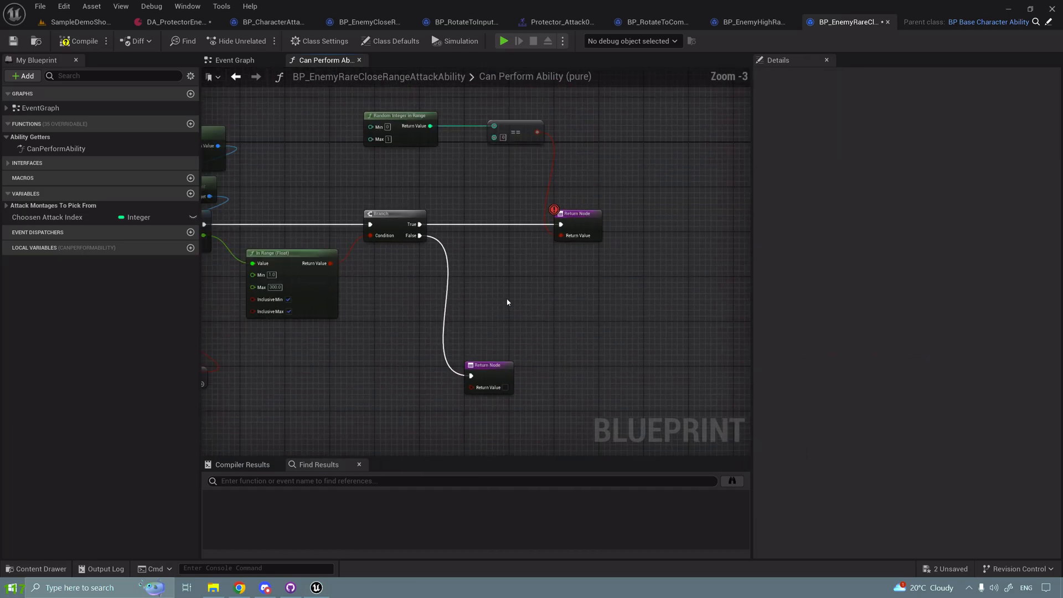
right_drag(502, 296, 630, 286)
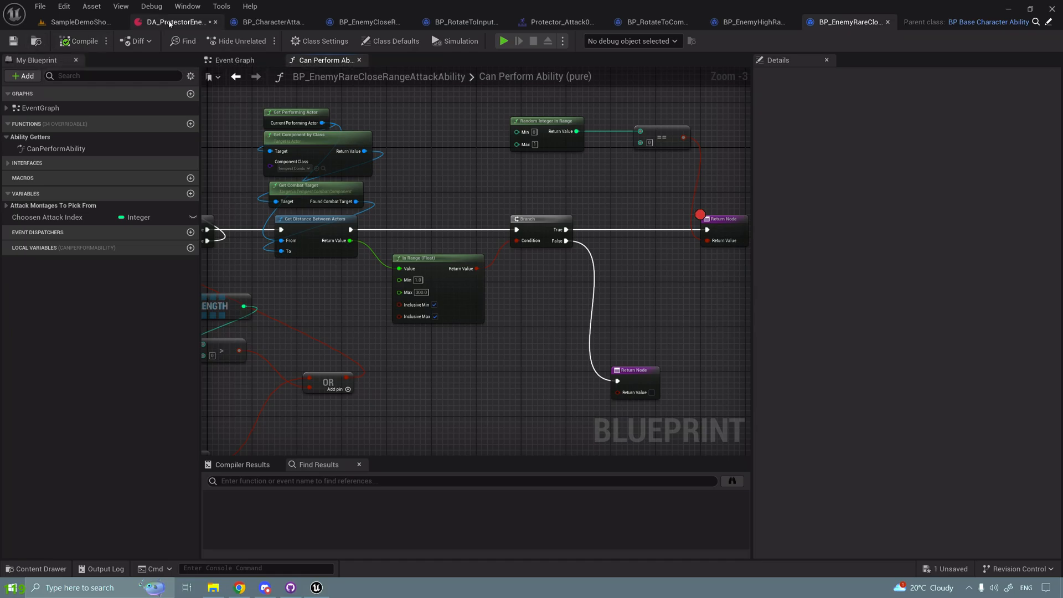
Add an element to Montages List Per Ability in DA_ProtectorEnemy with BP_EnemyRareCloseRangeAttackAbility as its ability.
click(170, 22)
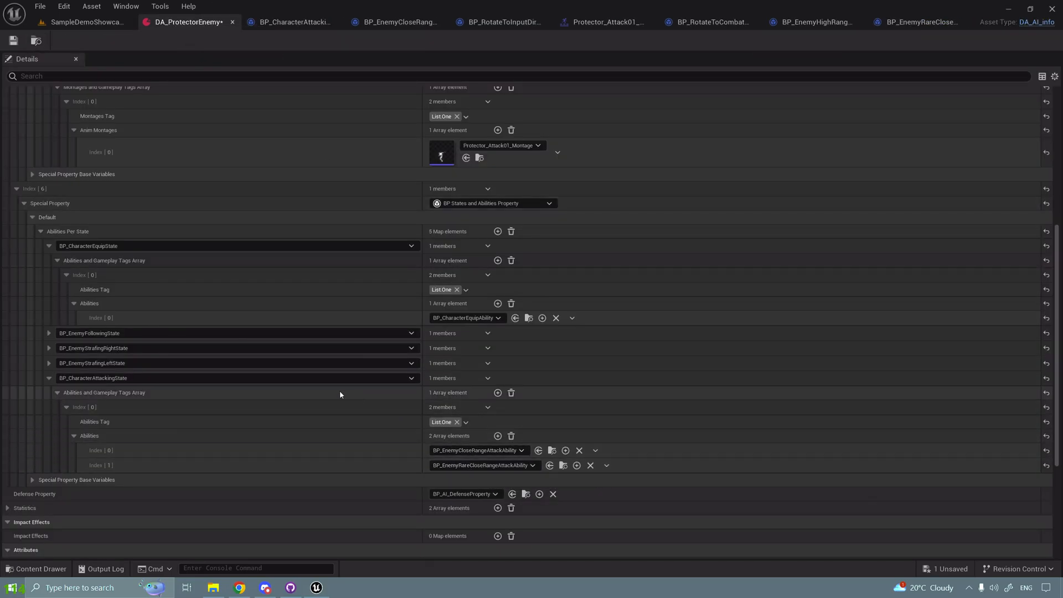
scroll(375, 360, up, 10)
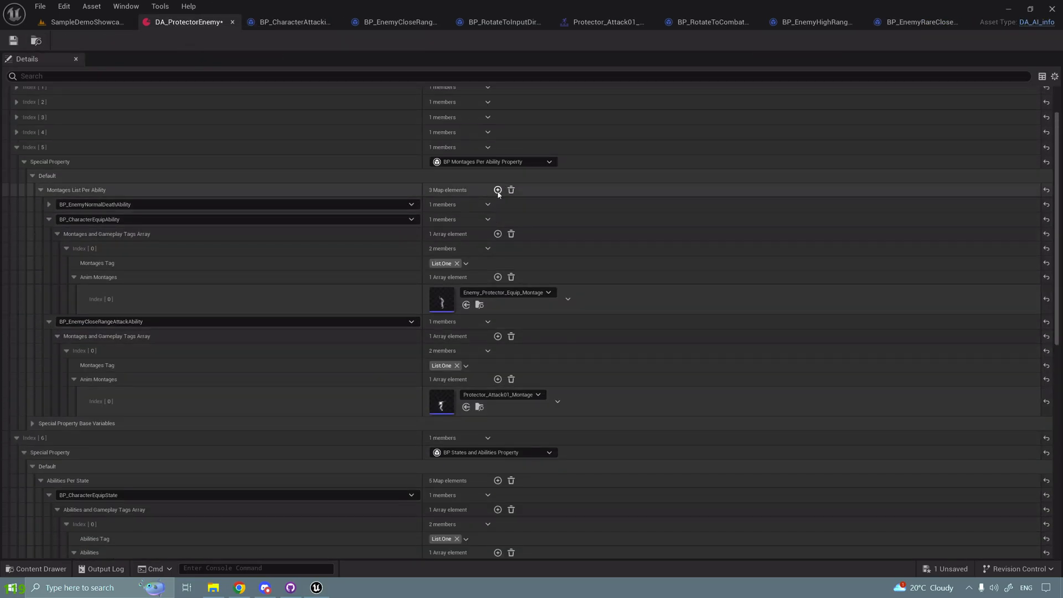
click(497, 190)
click(142, 425)
text(rare)
click(117, 462)
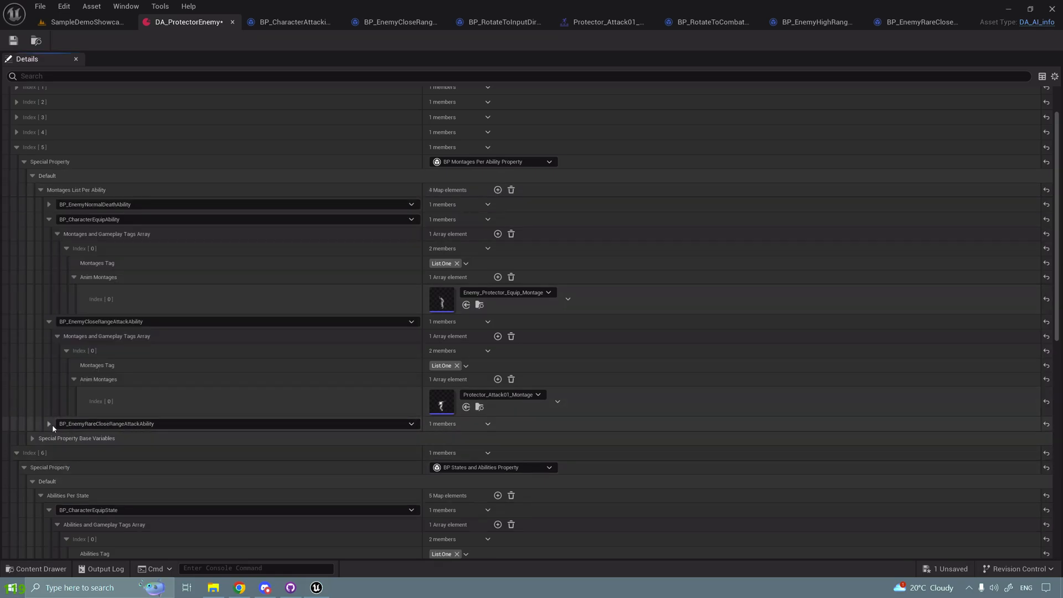
Add a montages and gameplay tags entry with one empty Anim Montages element under BP_EnemyRareCloseRangeAttackAbility.
click(50, 424)
click(498, 438)
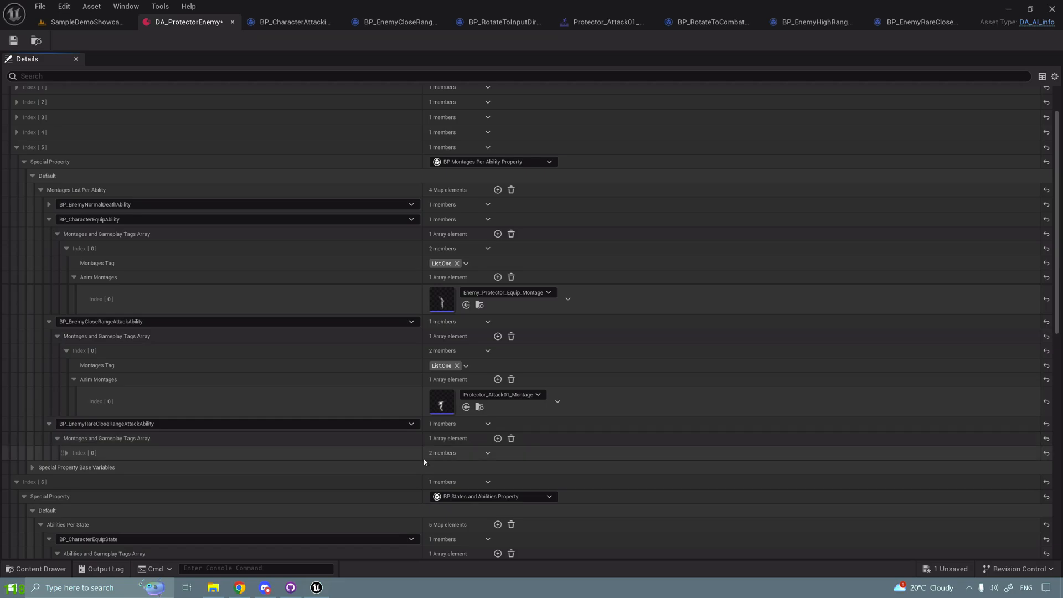
click(66, 453)
click(498, 481)
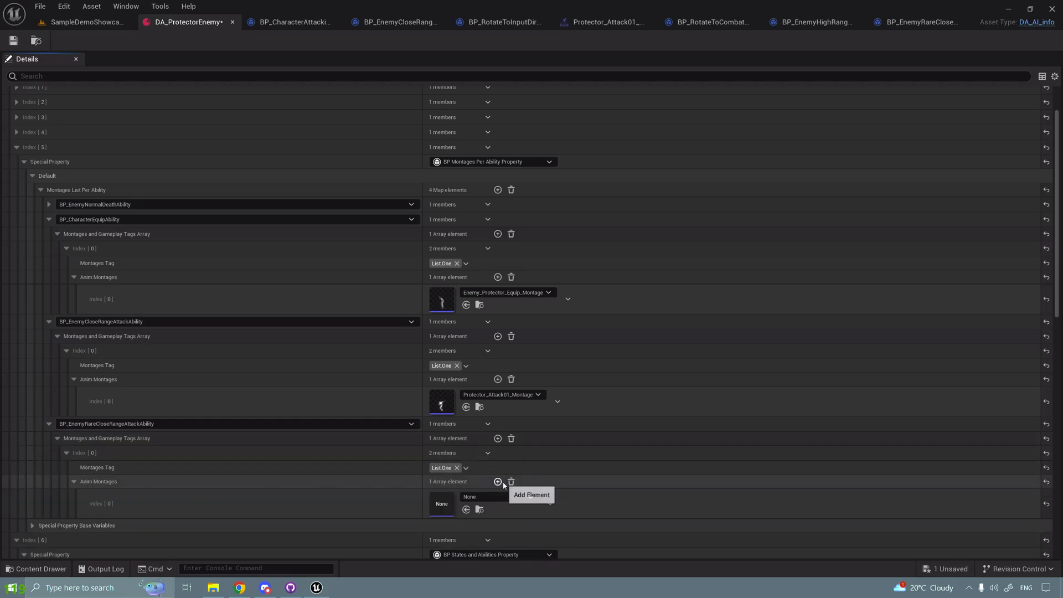
Locate the source animation of Protector_Attack01_Montage and preview the Protector_Attack16 and Protector_Attack13 animations from the same set.
click(480, 408)
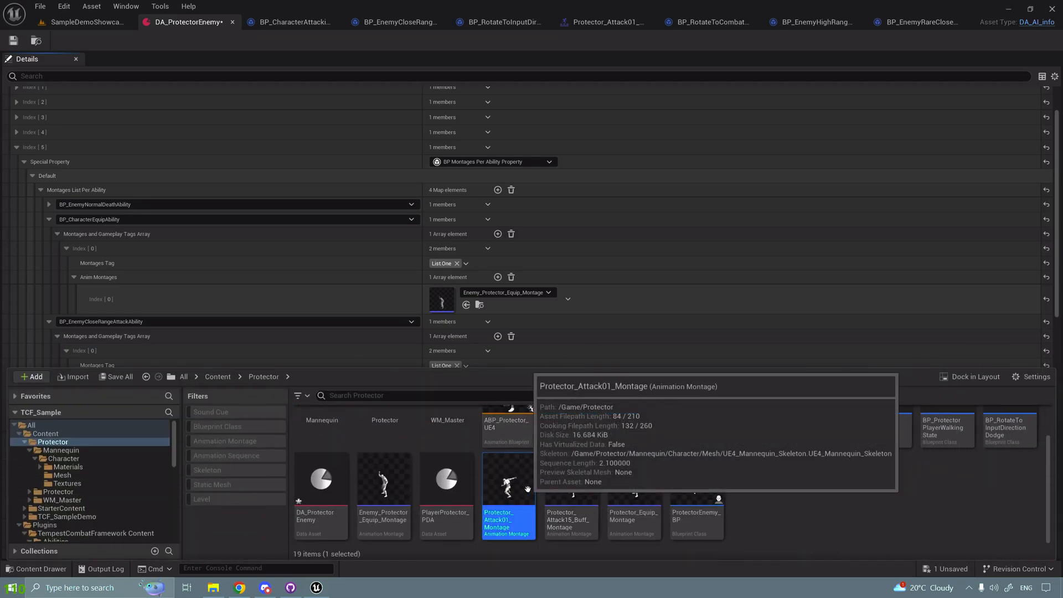
double_click(527, 489)
click(453, 403)
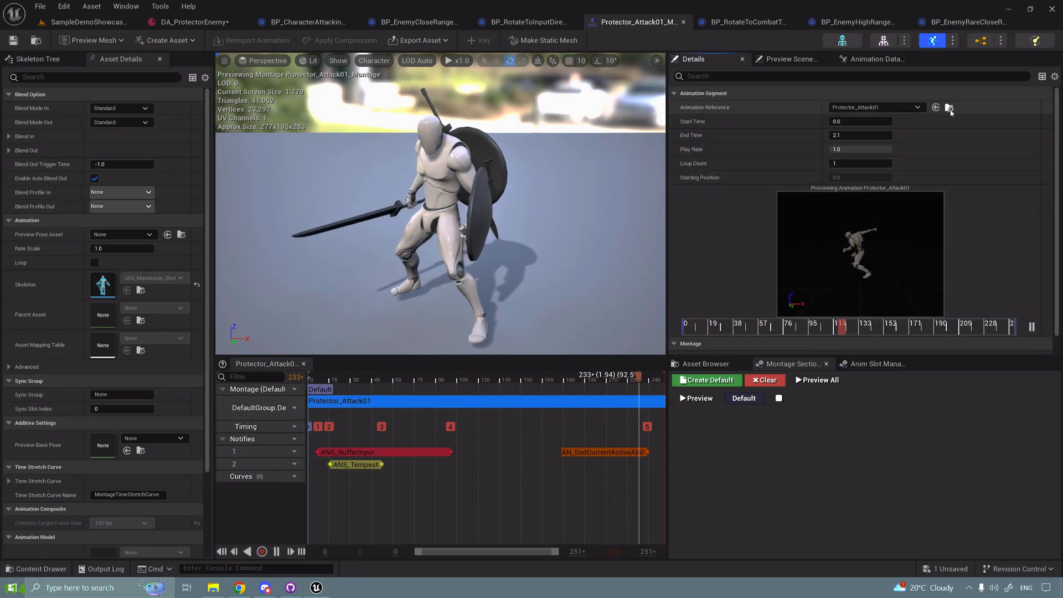
click(949, 108)
scroll(524, 447, down, 3)
double_click(509, 454)
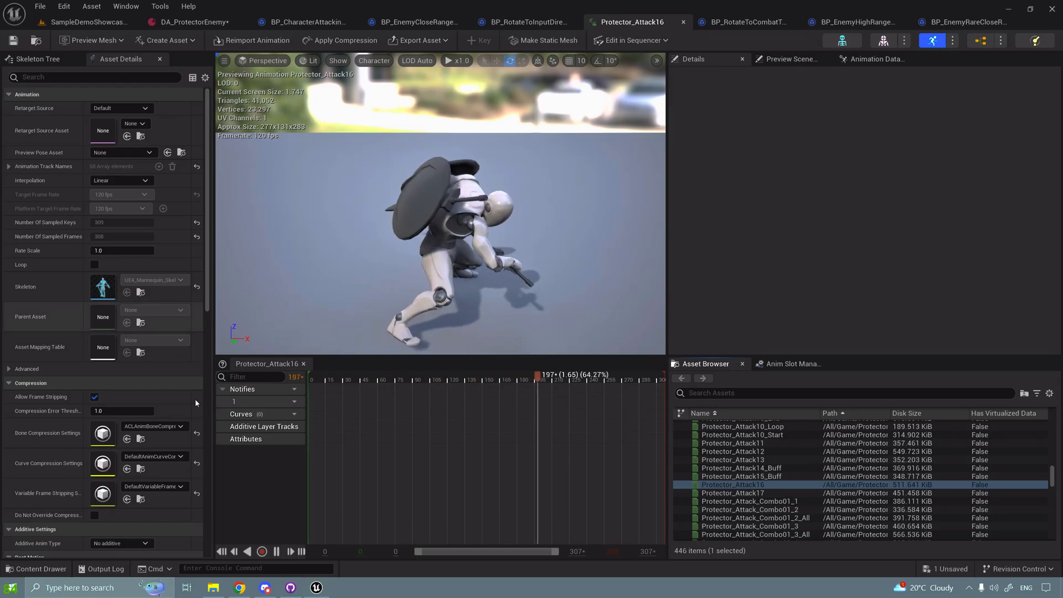
double_click(736, 460)
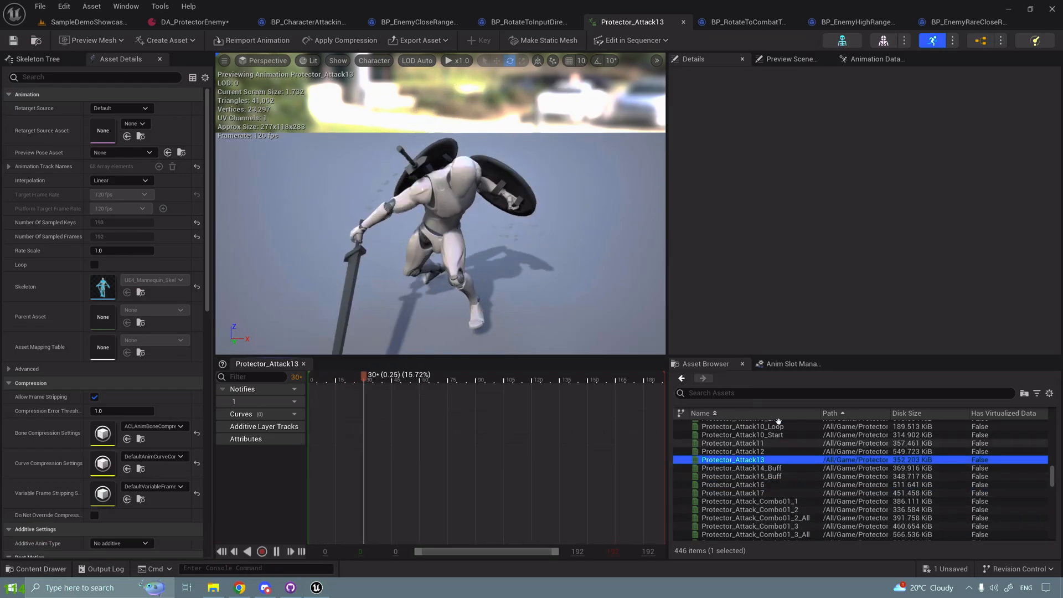
Create Protector_Attack13_Montage from the Protector_Attack13 animation, move it with Protector_Attack02_Montage to the Protector folder, and open it.
click(43, 42)
right_click(449, 460)
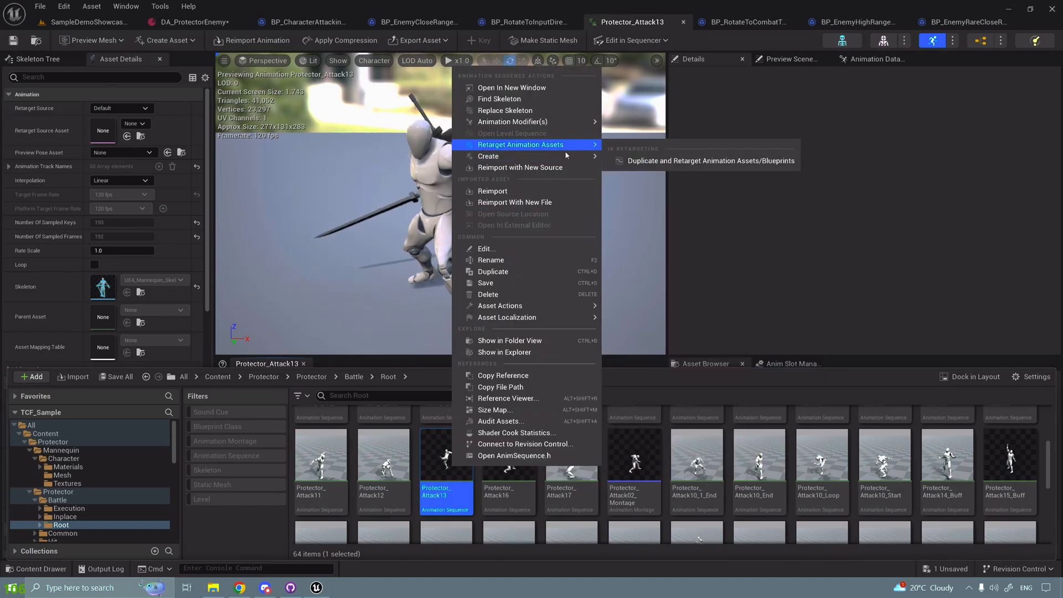
mouse_move(566, 156)
click(664, 171)
key(Return)
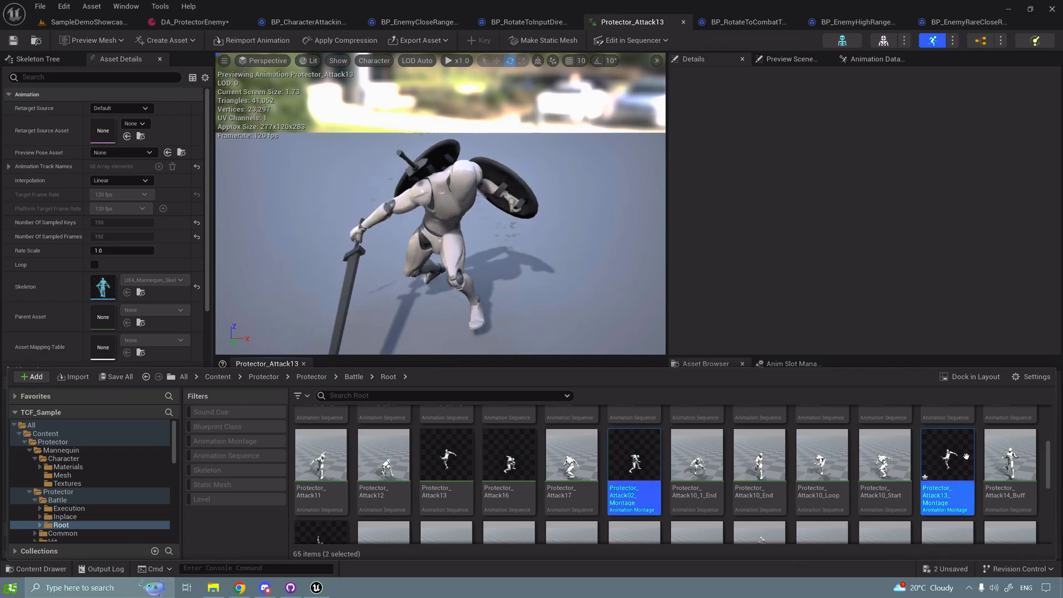
click(51, 442)
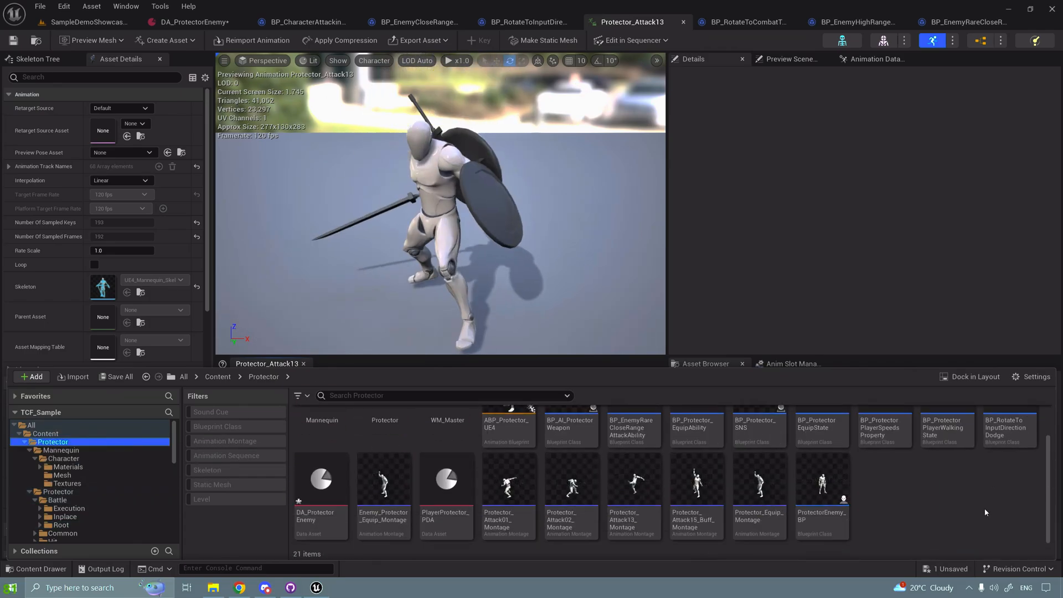
double_click(634, 482)
right_click(649, 454)
mouse_move(692, 474)
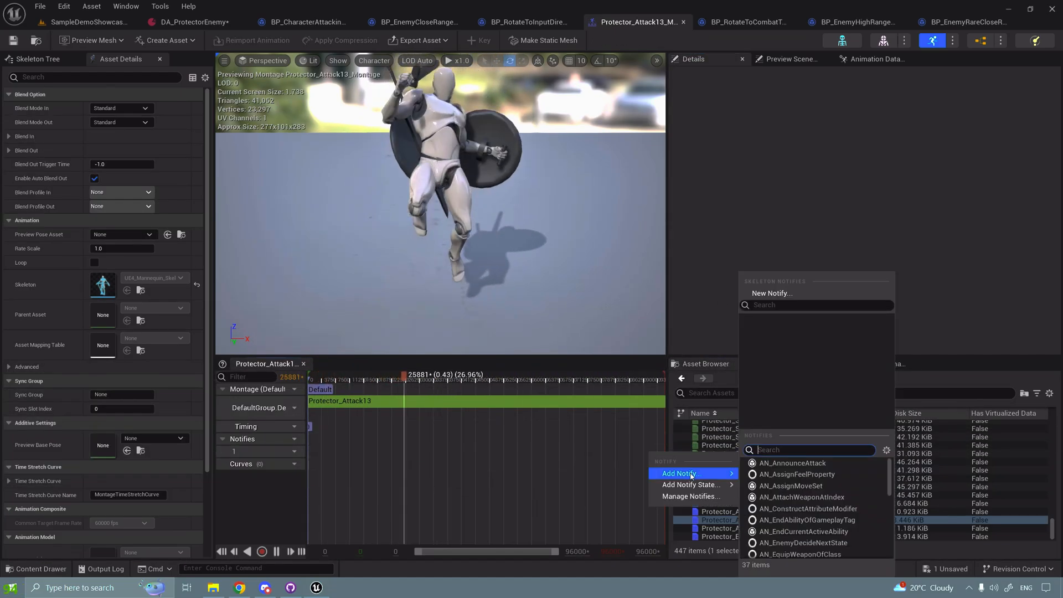
text(end)
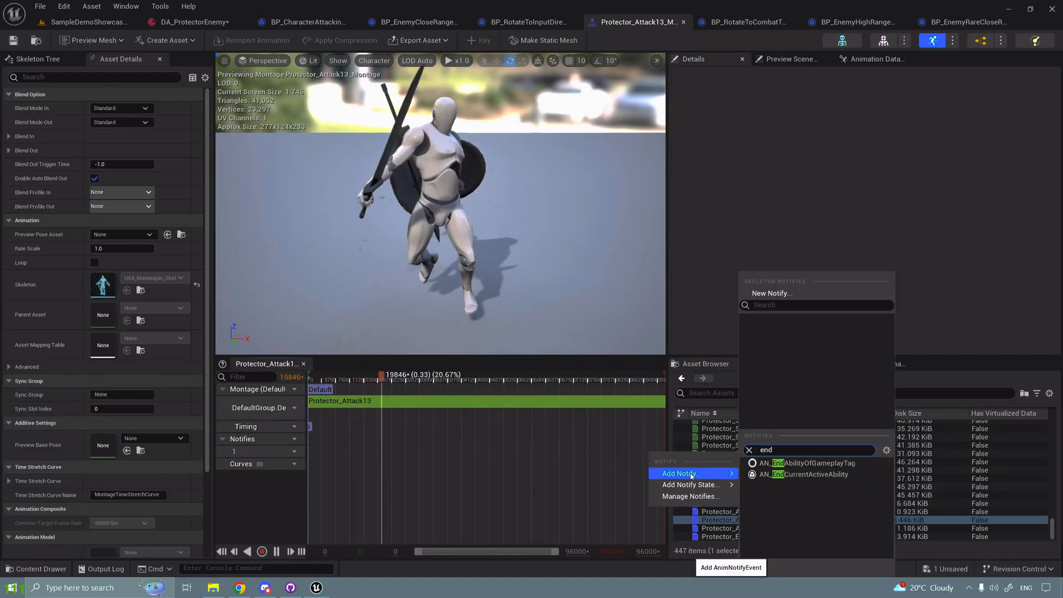
click(727, 224)
Assign Protector_Attack13_Montage as the anim montage of BP_EnemyRareCloseRangeAttackAbility in DA_ProtectorEnemy.
click(36, 41)
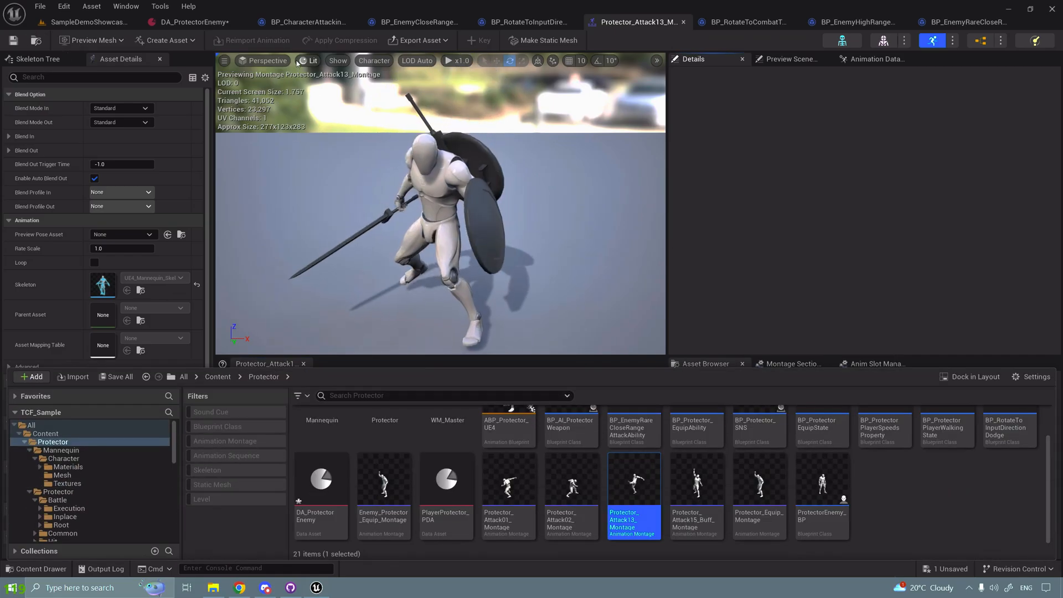
click(194, 22)
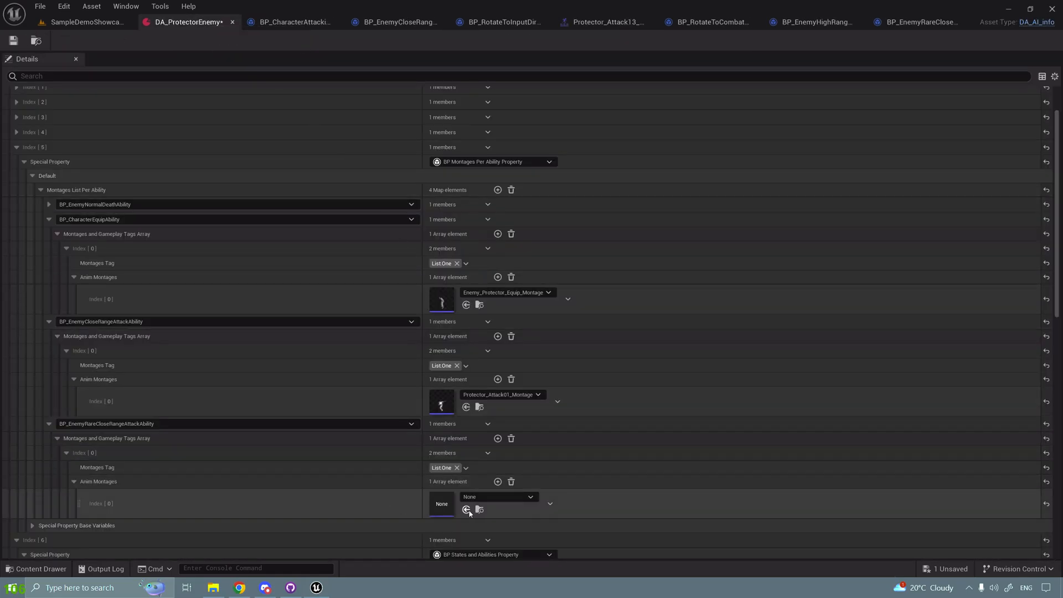
scroll(309, 513, down, 3)
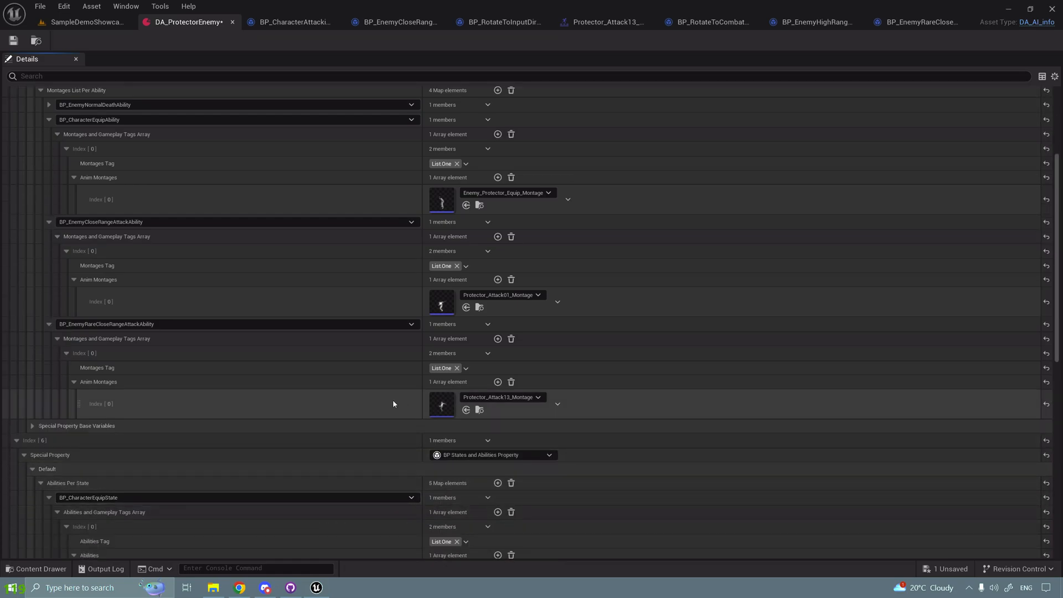
Close the enemy high-range blueprint, glance at the rare close-range attack ability blueprint, and return to the SampleDemoShowcase level.
click(86, 21)
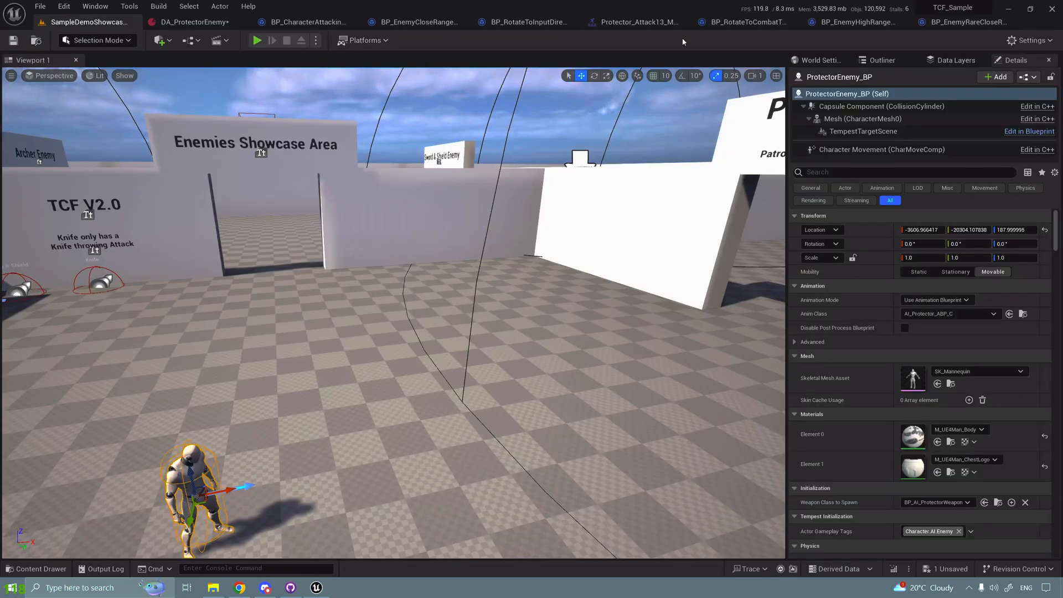
click(904, 22)
click(864, 27)
drag(740, 182, 677, 303)
click(88, 21)
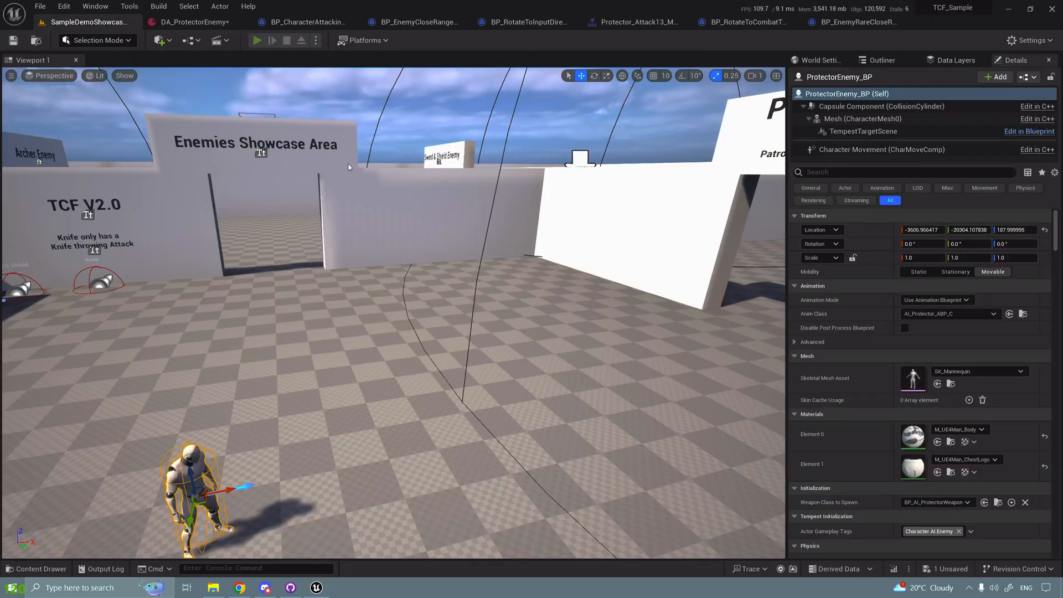
Play-test the level by approaching the Protector enemy to check which attacks it performs, and stop the session.
key(alt+p)
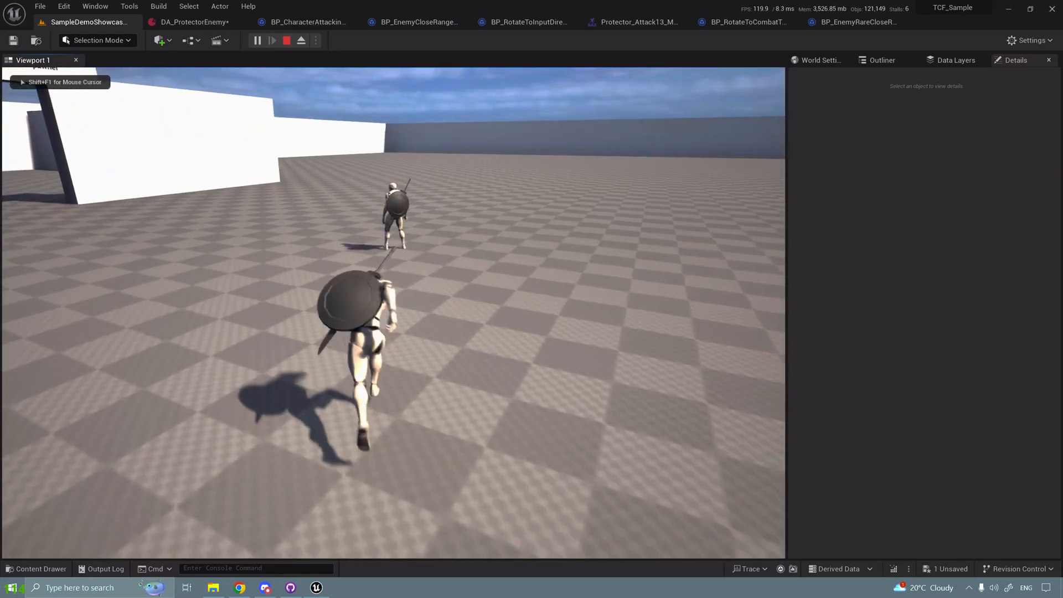
key(w)
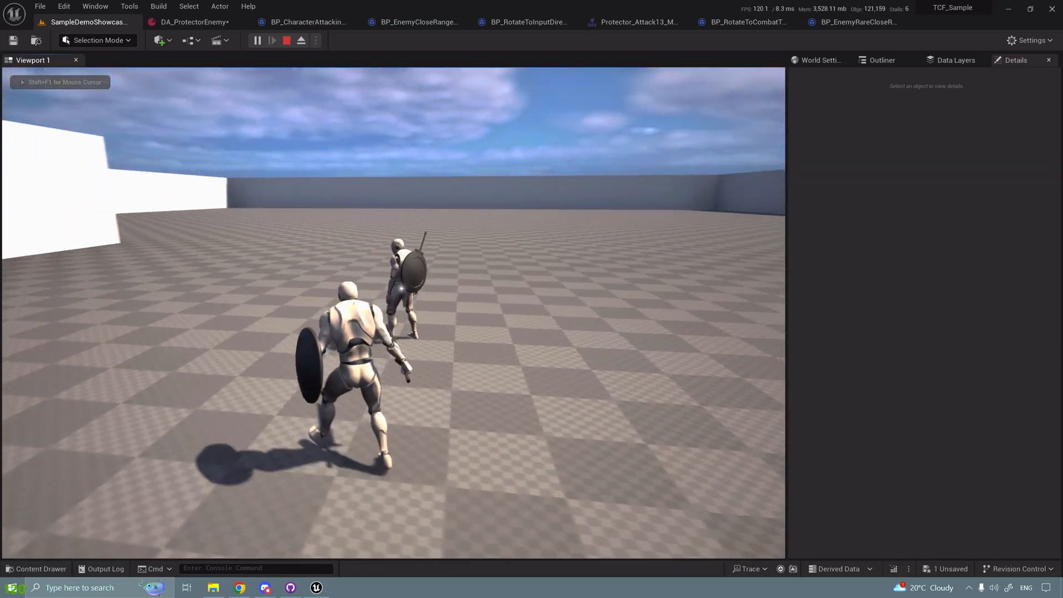
key(a)
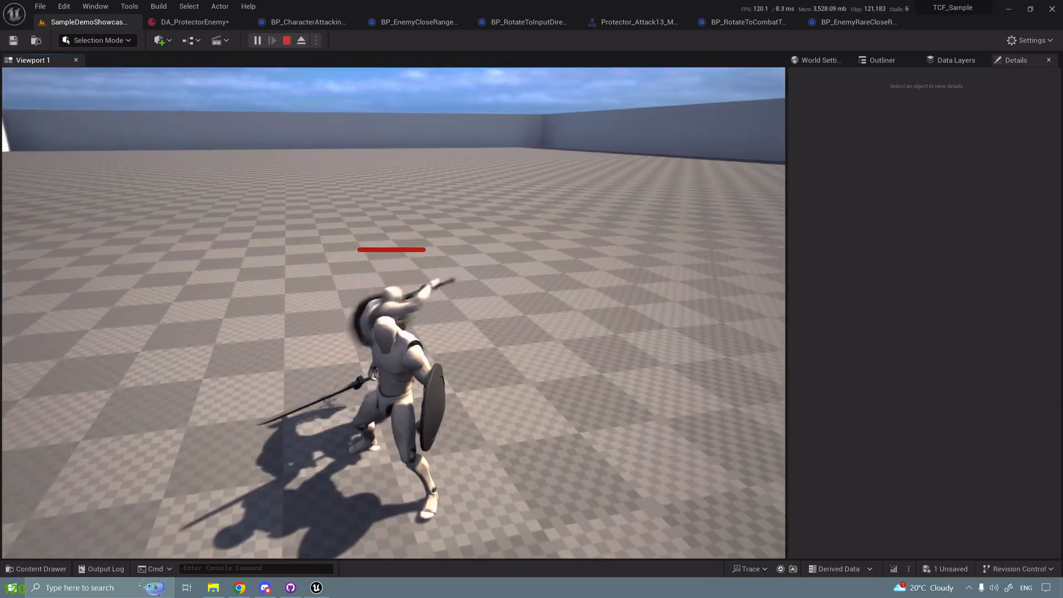
key(Escape)
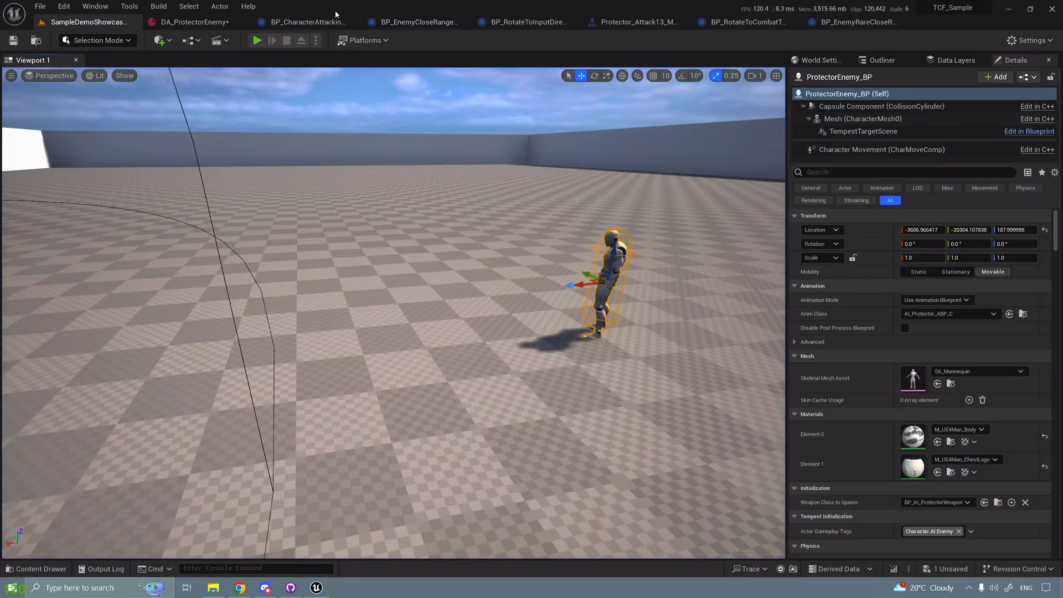
Reorder the BP_CharacterAttackingState abilities in DA_ProtectorEnemy so BP_EnemyRareCloseRangeAttackAbility comes before BP_EnemyCloseRangeAttackAbility.
click(194, 22)
scroll(448, 421, down, 15)
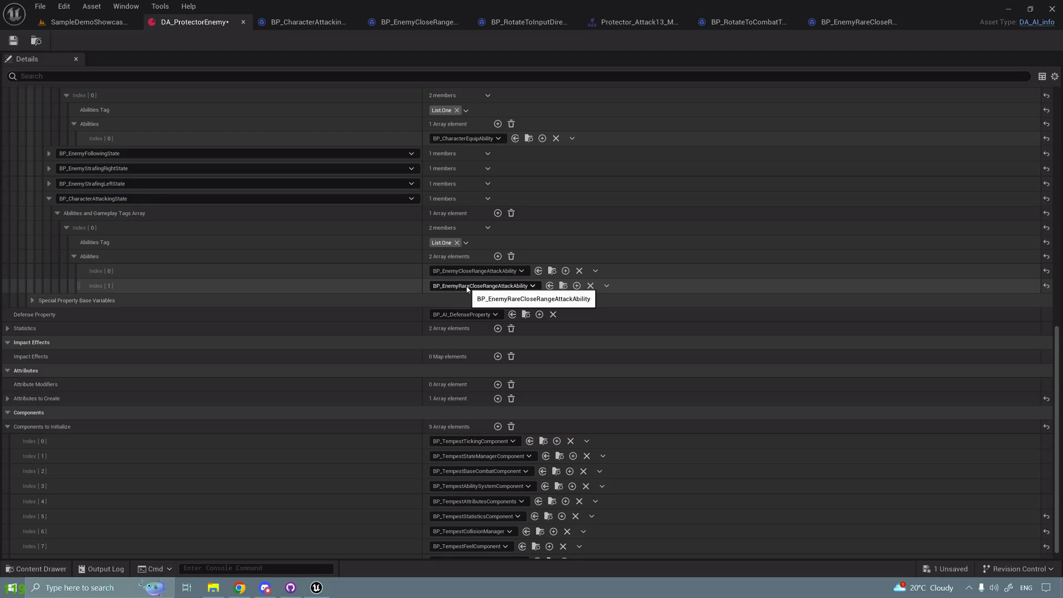
drag(79, 285, 81, 266)
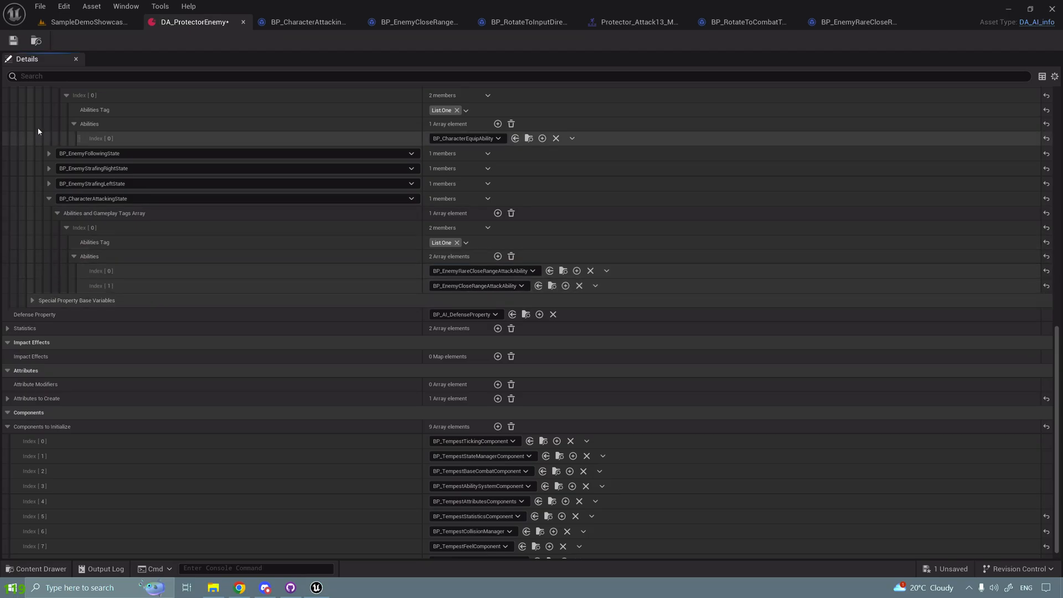
Play the level near the Protector enemy and examine the random integer and return value in Can Perform Ability at each breakpoint stop.
click(76, 22)
key(alt+p)
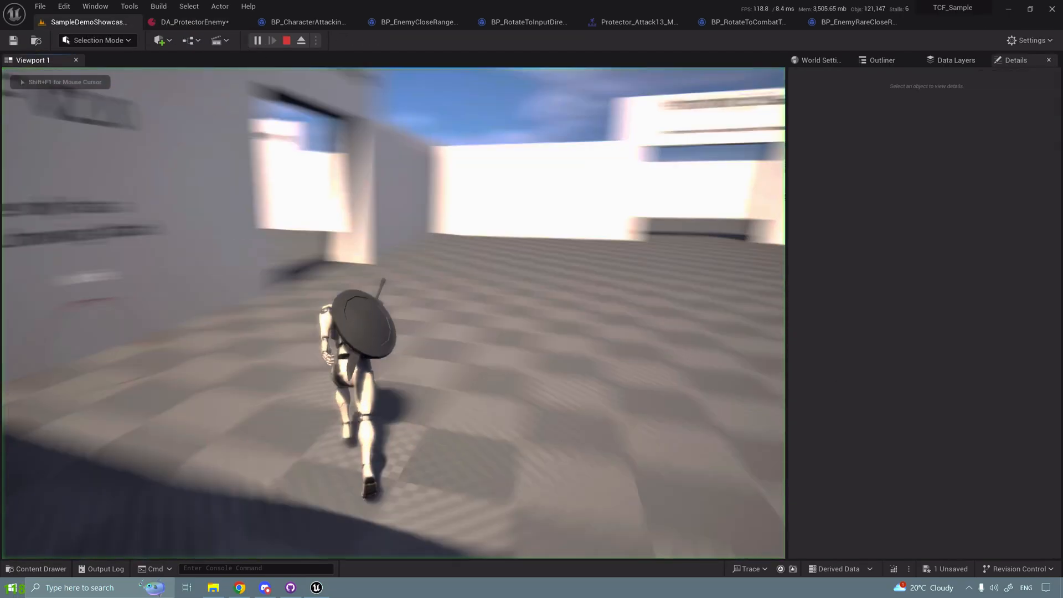
key(w)
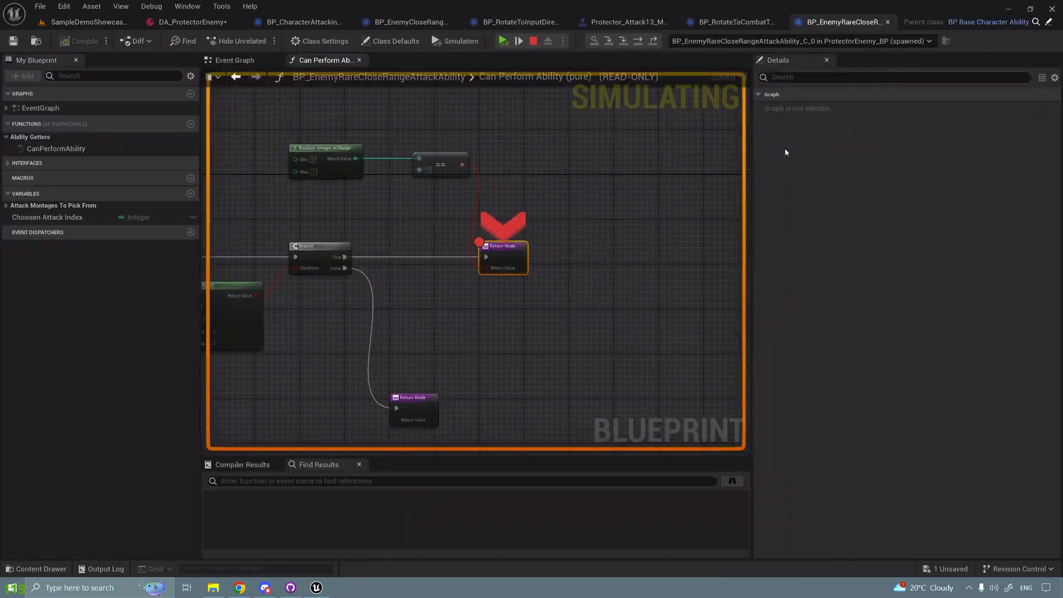
right_drag(499, 369, 529, 415)
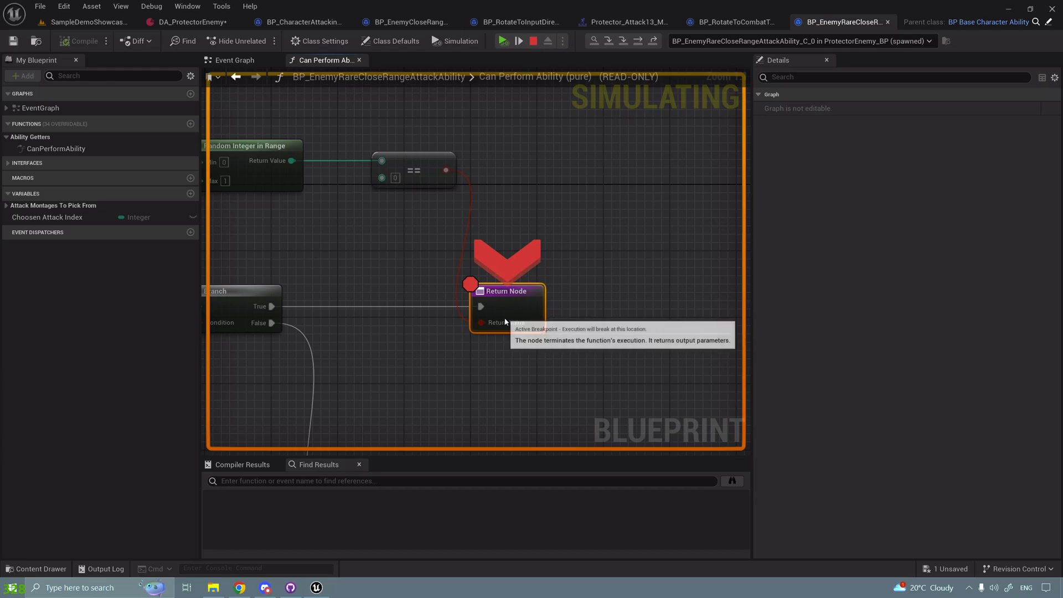
right_drag(453, 255, 544, 226)
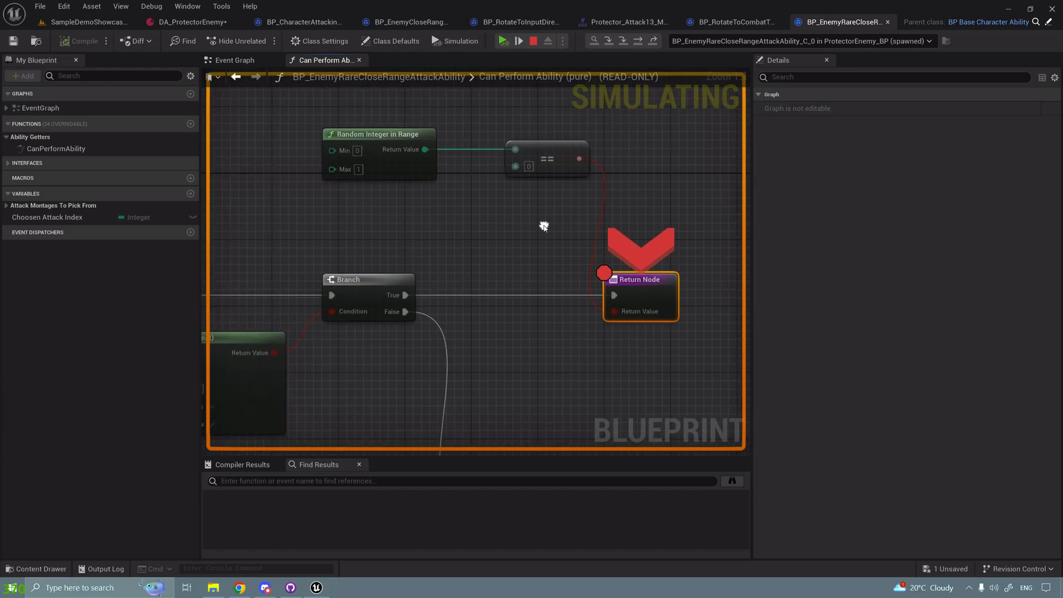
click(506, 43)
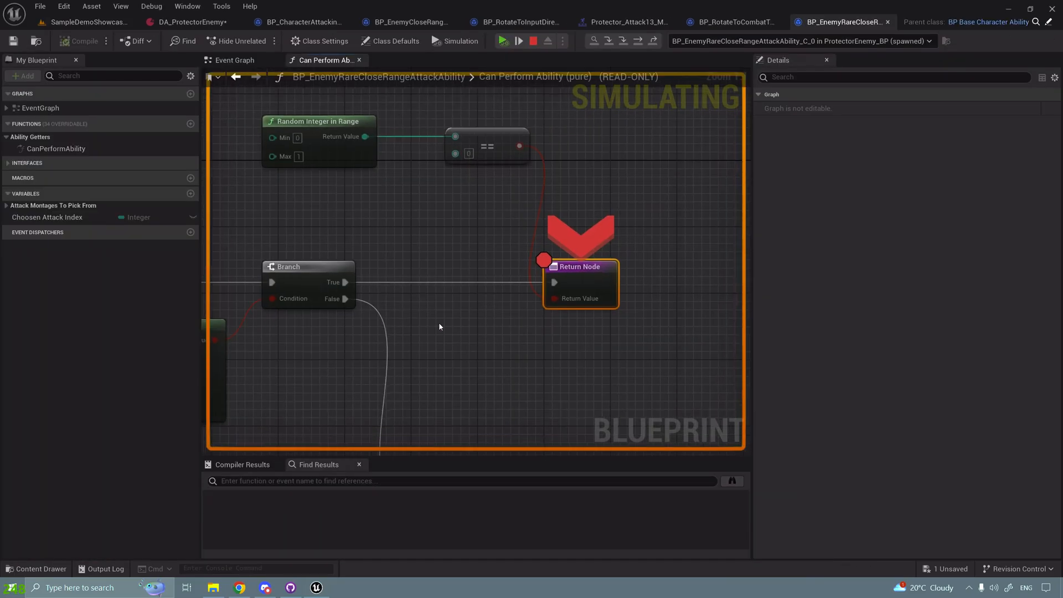
right_drag(283, 149, 343, 186)
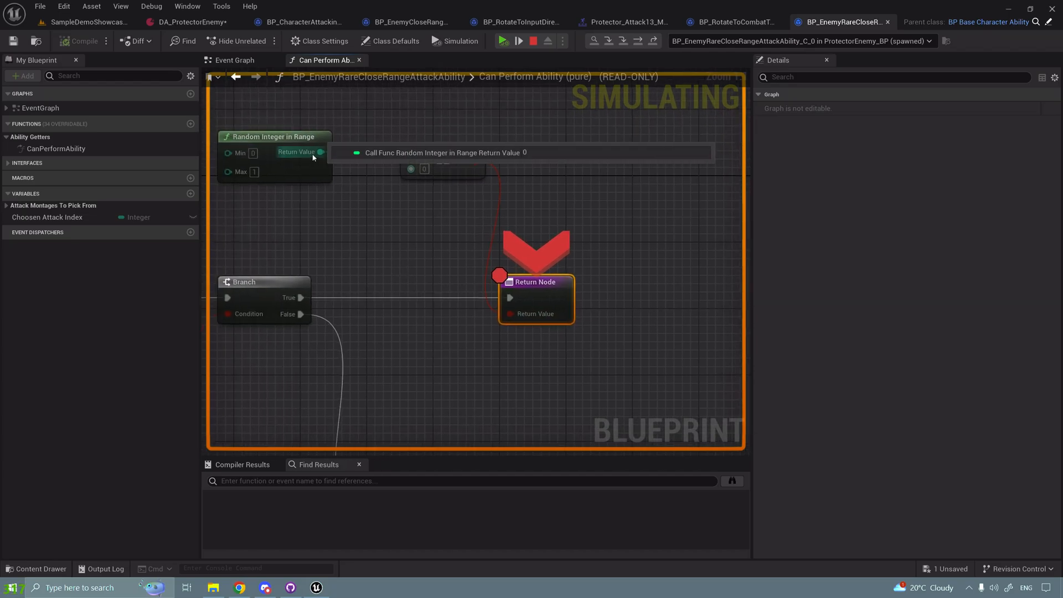
Remove the breakpoint from the True branch's return node and resume the play session.
right_click(538, 289)
click(581, 350)
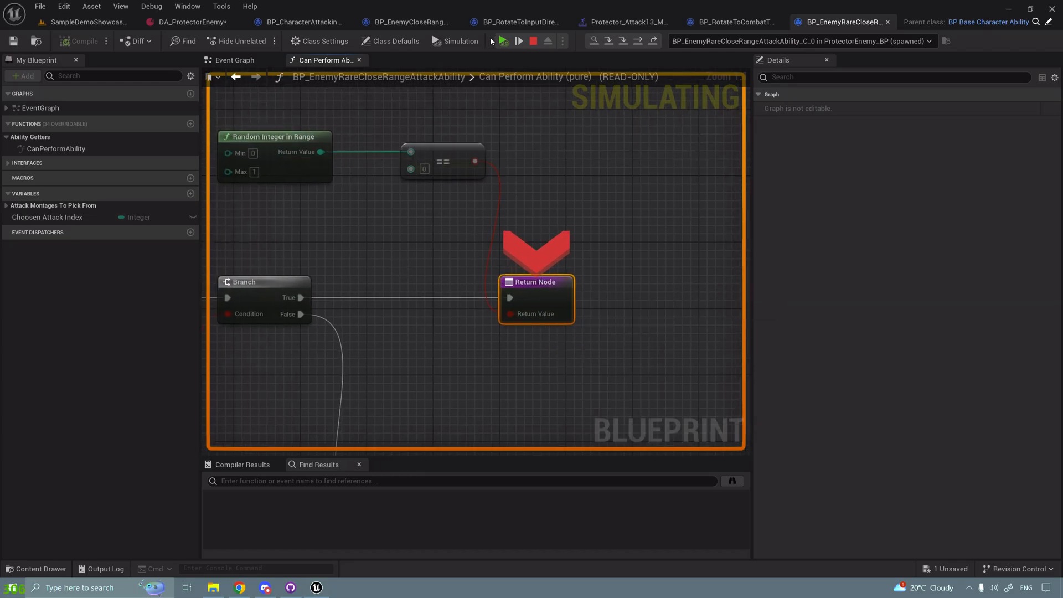
click(503, 42)
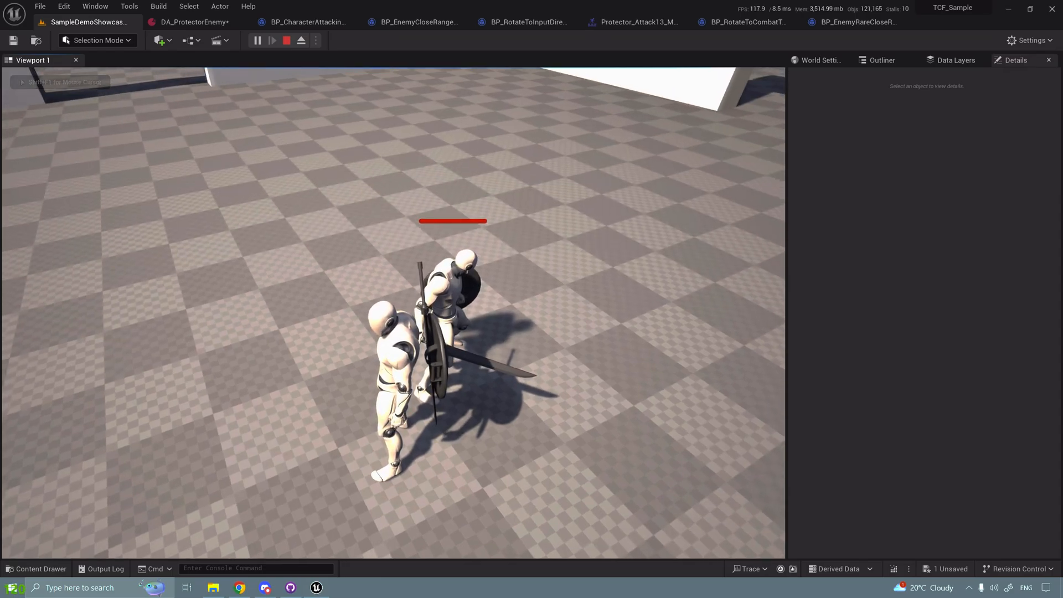
Show the AI debug overlay for the Protector enemy to check its current ability and state, and stop playing.
key(apostrophe)
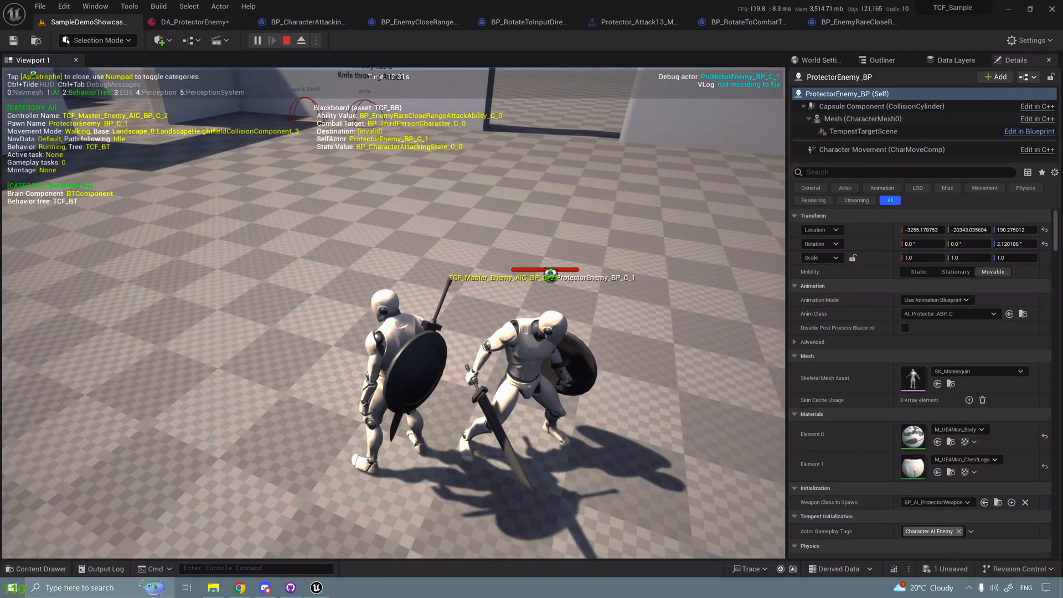
key(Escape)
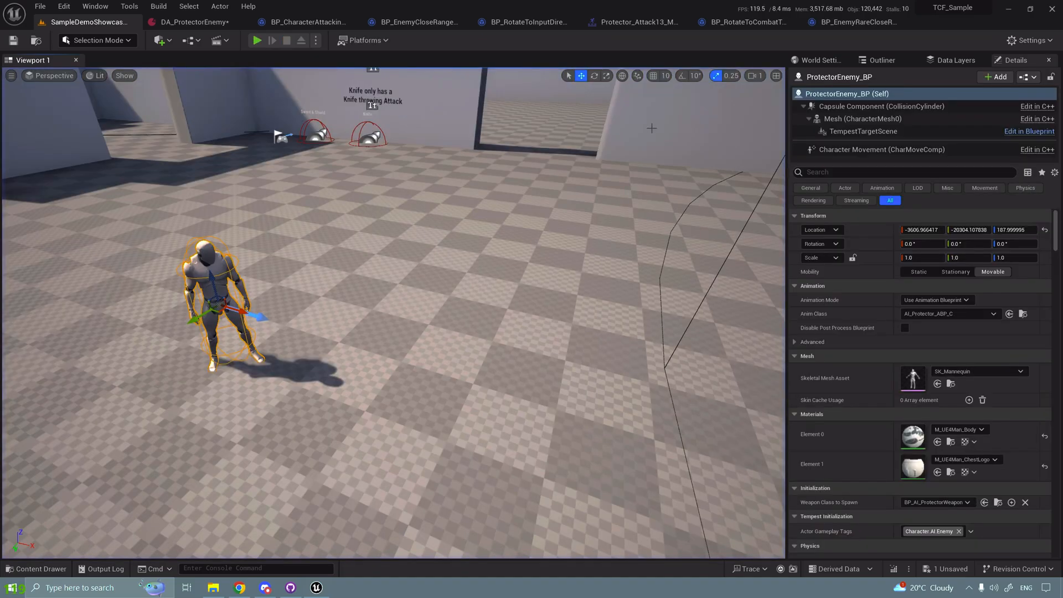
Add an AN_EndCurrentActiveAbility notify at the end of Protector_Attack13_Montage and return to the level.
click(634, 21)
right_click(651, 453)
mouse_move(680, 473)
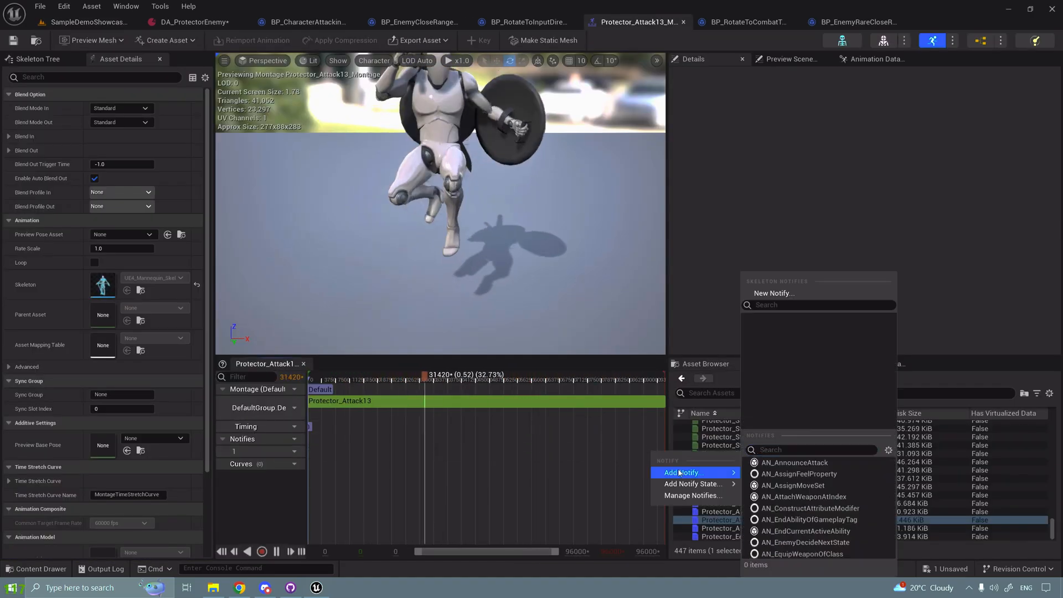
text(end)
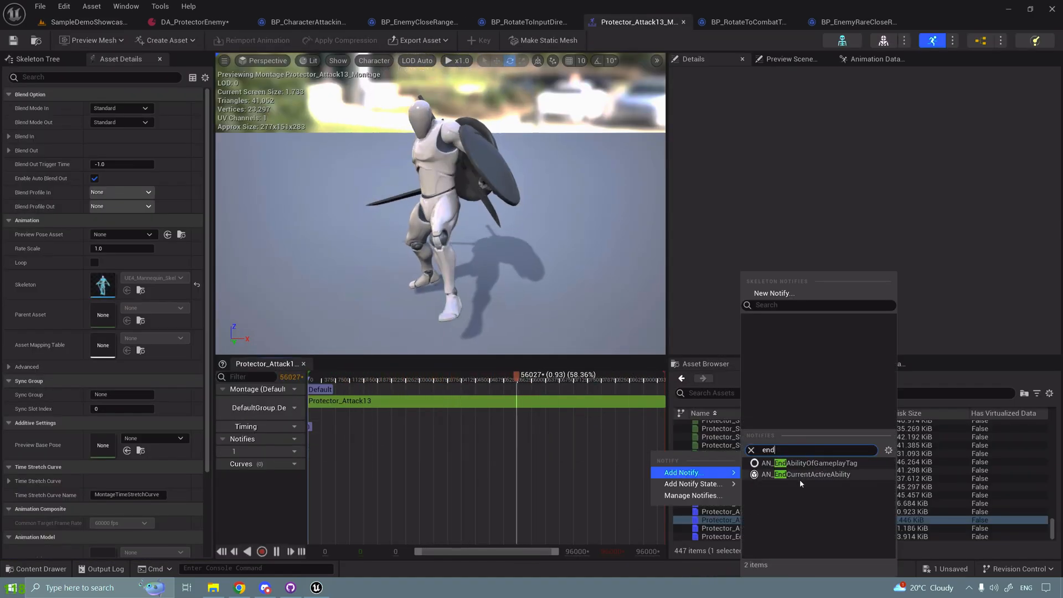
click(803, 474)
click(96, 25)
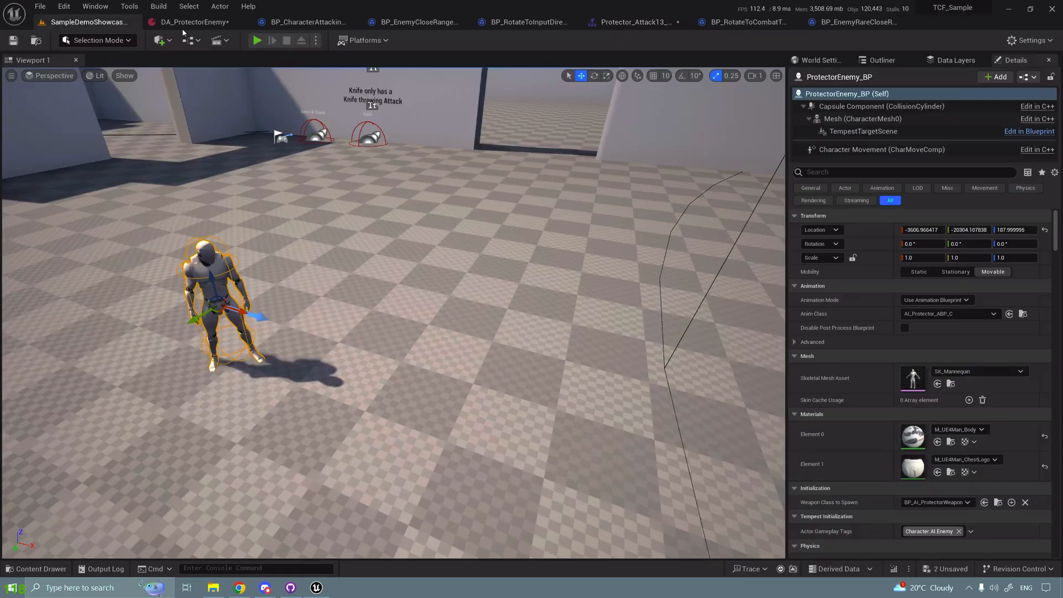
Play the level near the Protector enemy, check its current ability and state in the AI debug overlay, and stop playing.
click(256, 40)
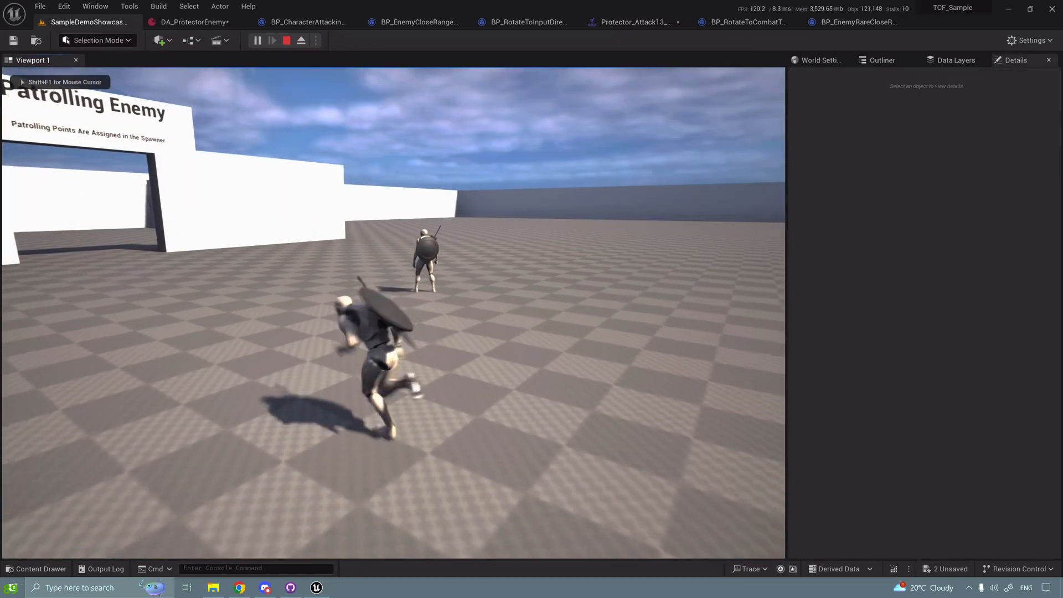
key(apostrophe)
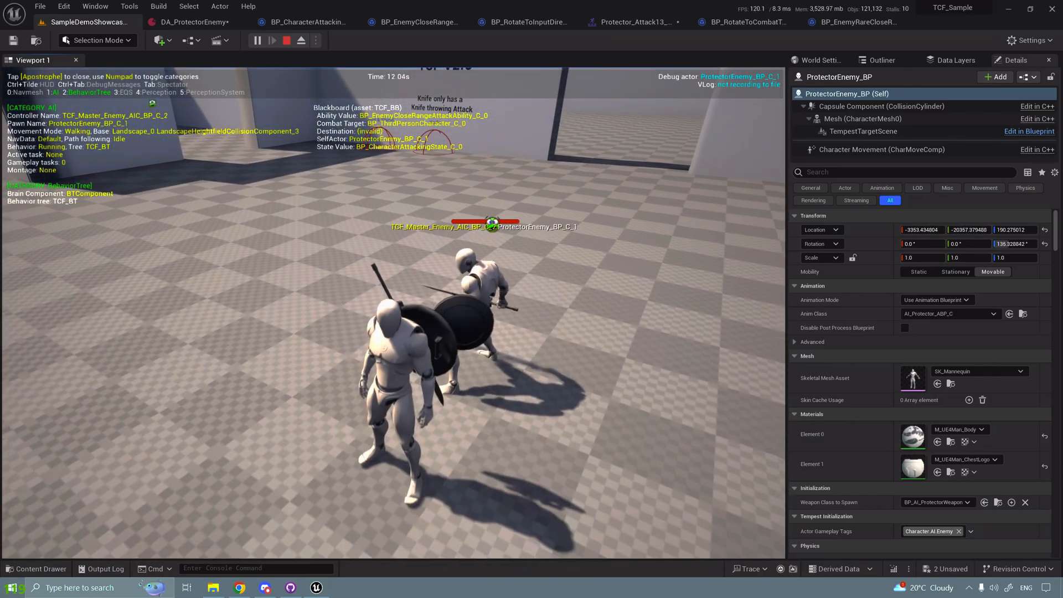
key(Escape)
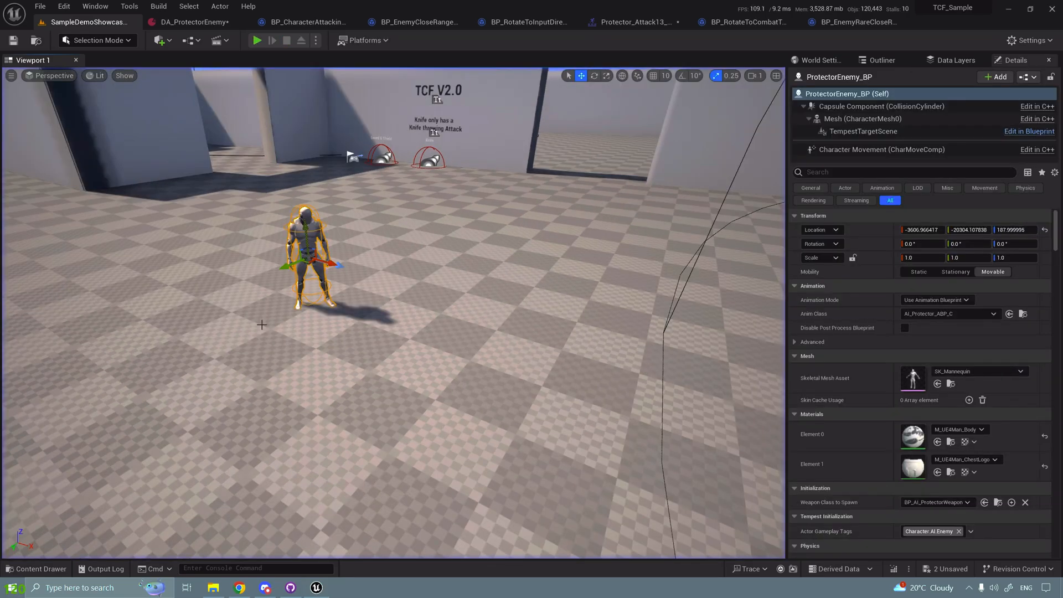
Open the Decide Next State function of BP_CharacterAttackingState and examine the nodes that try to perform the State.Turning state.
click(652, 24)
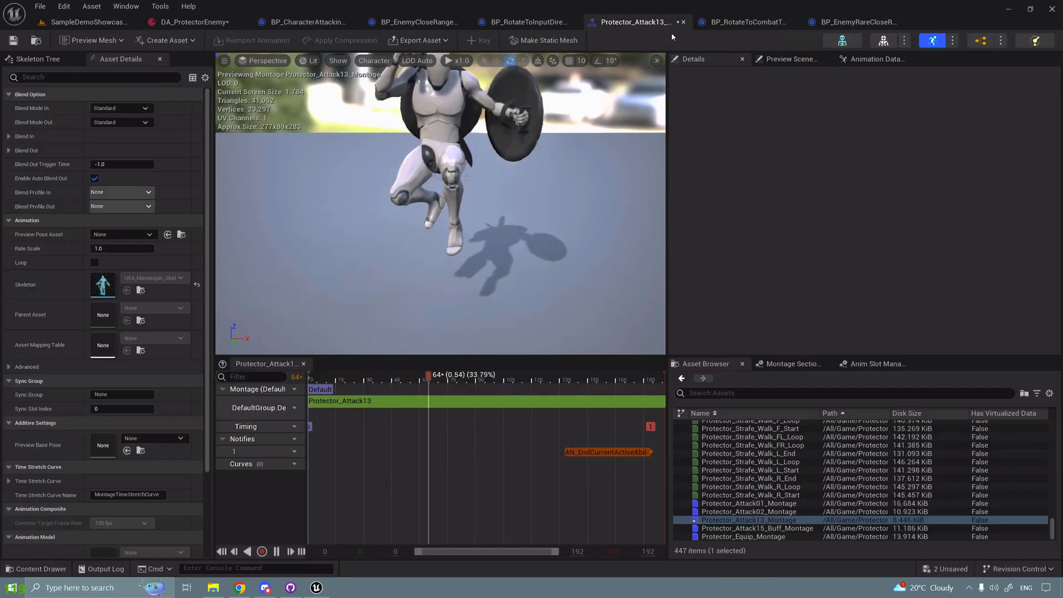
click(307, 26)
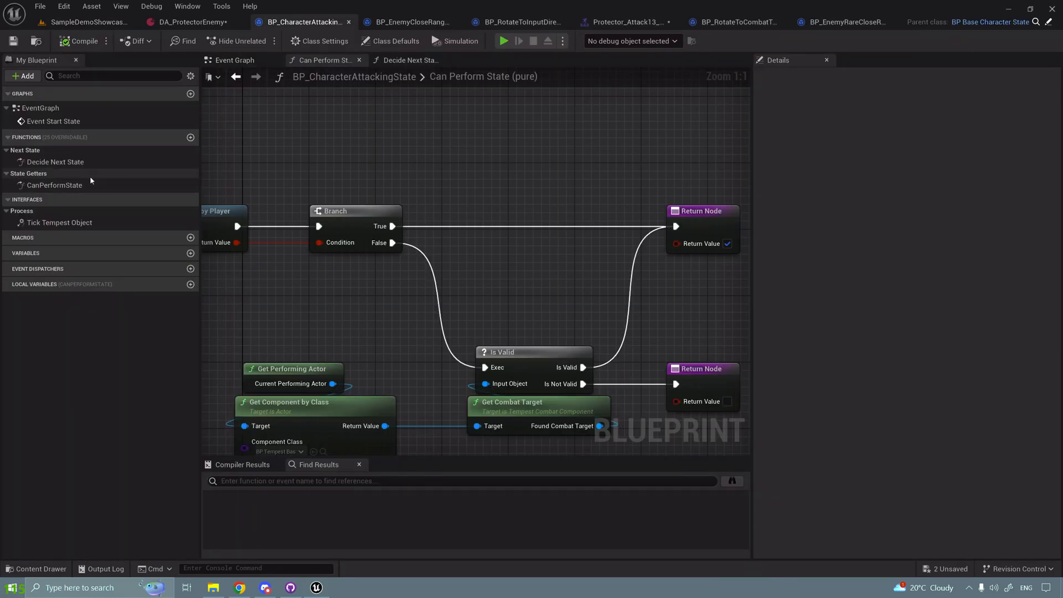
double_click(67, 162)
scroll(376, 288, up, 4)
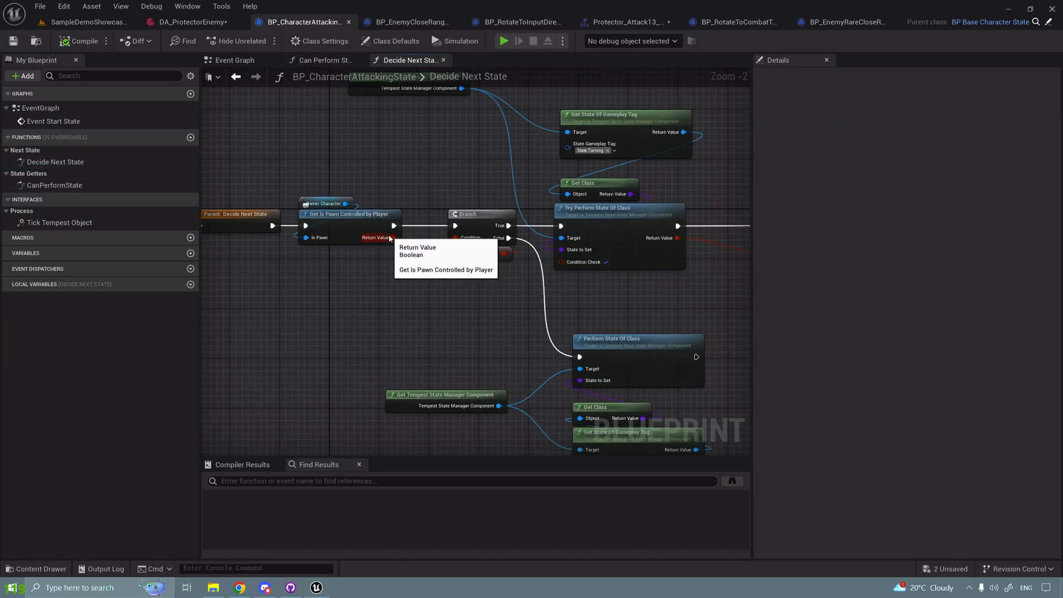
right_drag(619, 320, 489, 423)
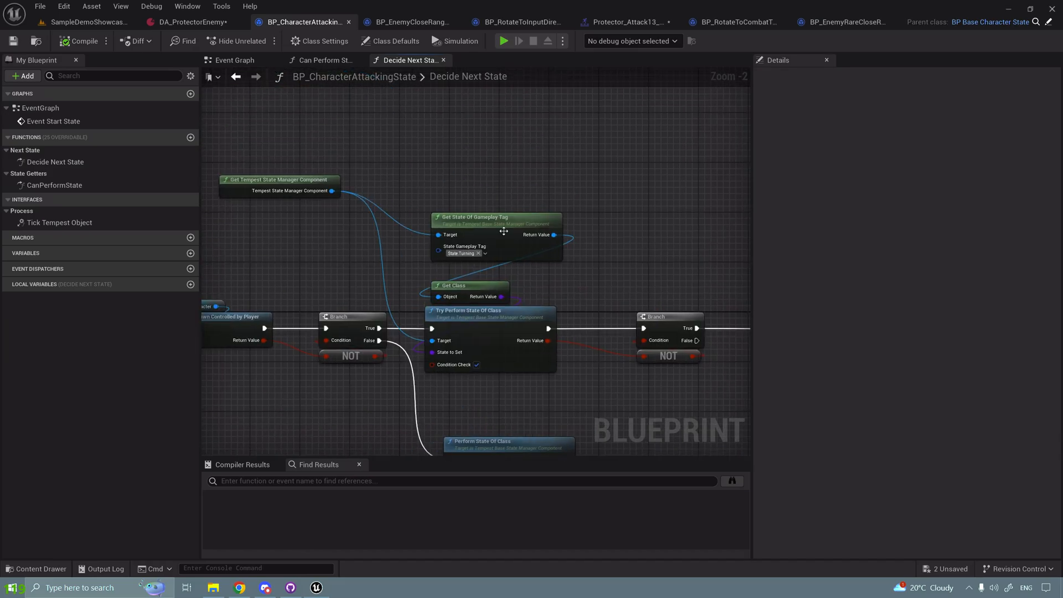
drag(318, 181, 523, 187)
drag(575, 131, 429, 379)
Examine the rest of the Decide Next State chain, from Restart State through the Branch to the State.FollowTarget attempt.
right_drag(606, 388, 404, 360)
right_drag(510, 182, 232, 178)
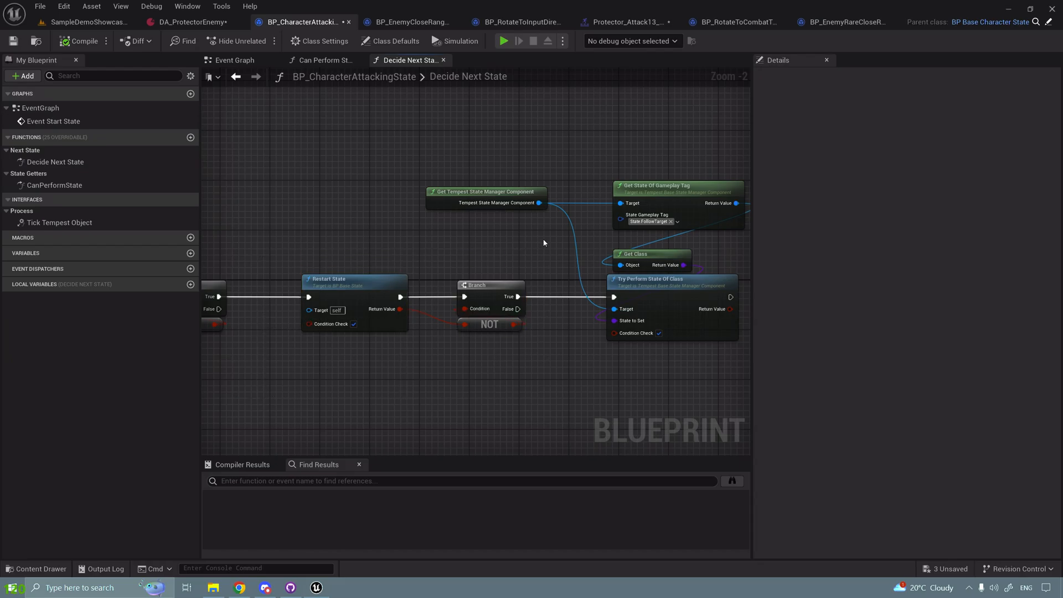
drag(544, 255, 289, 375)
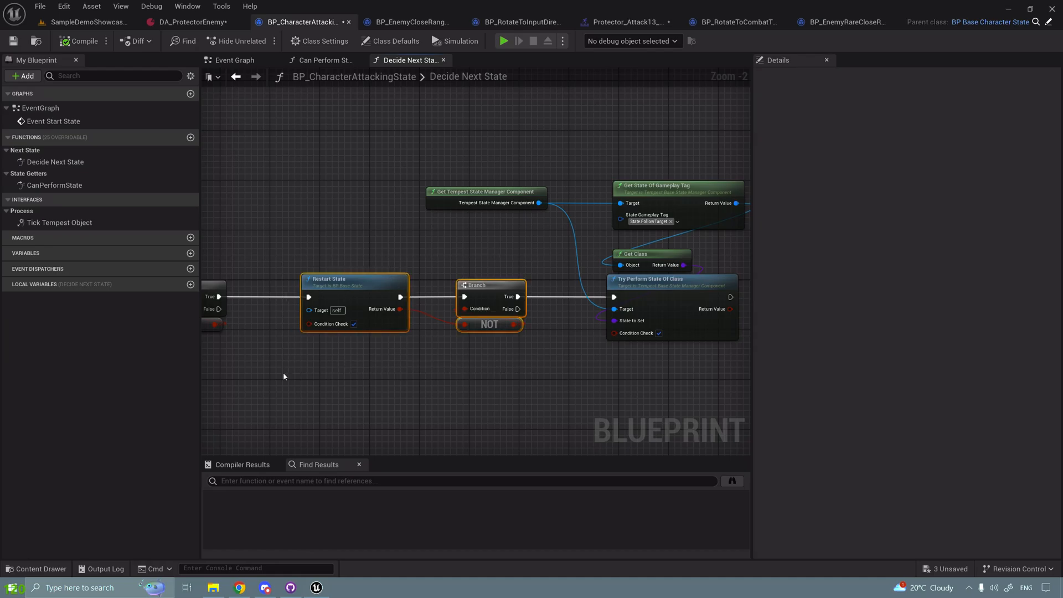
right_drag(415, 352, 451, 376)
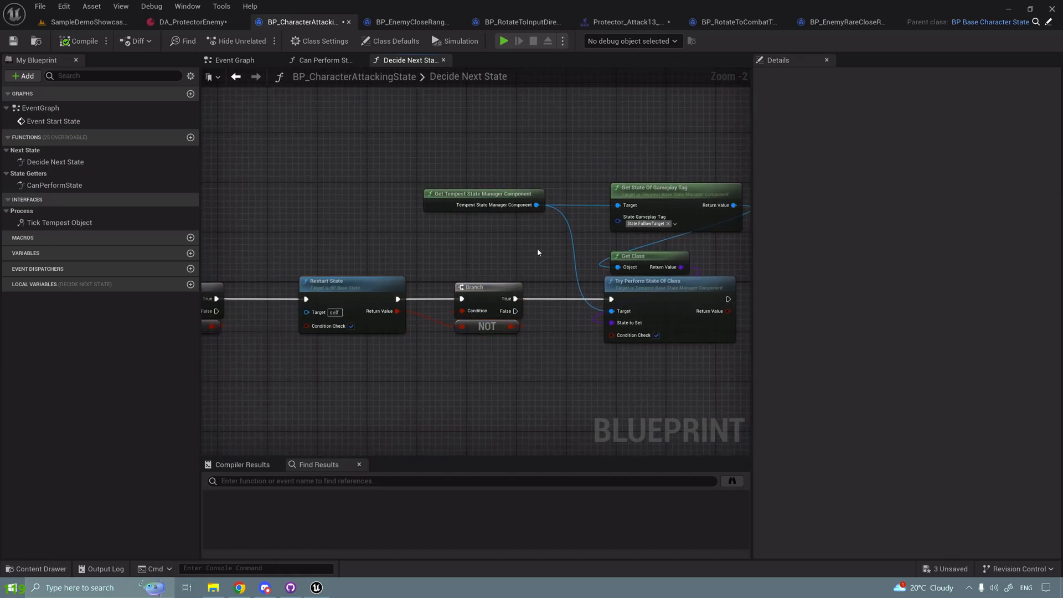
right_drag(537, 252, 447, 251)
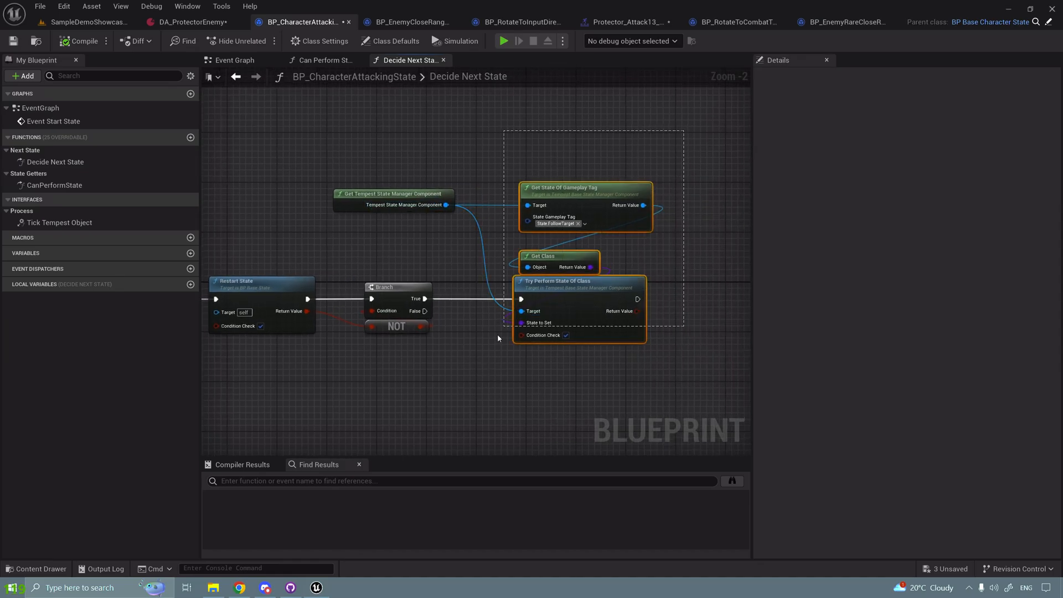
drag(462, 398, 476, 396)
click(476, 397)
Save all unsaved assets in the project and return to Protector_Attack13_Montage.
click(35, 568)
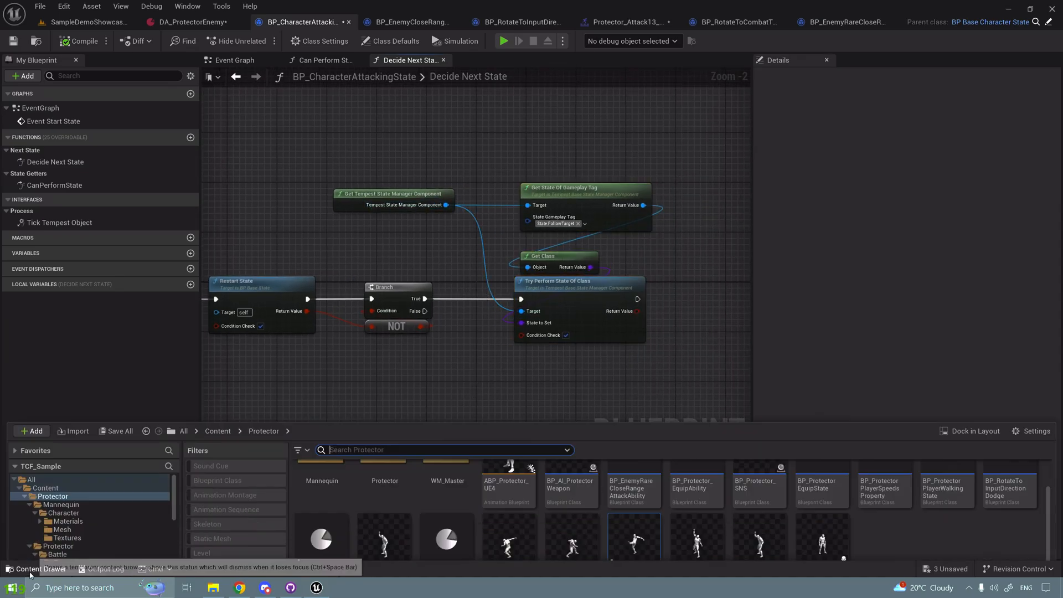
click(117, 369)
click(618, 411)
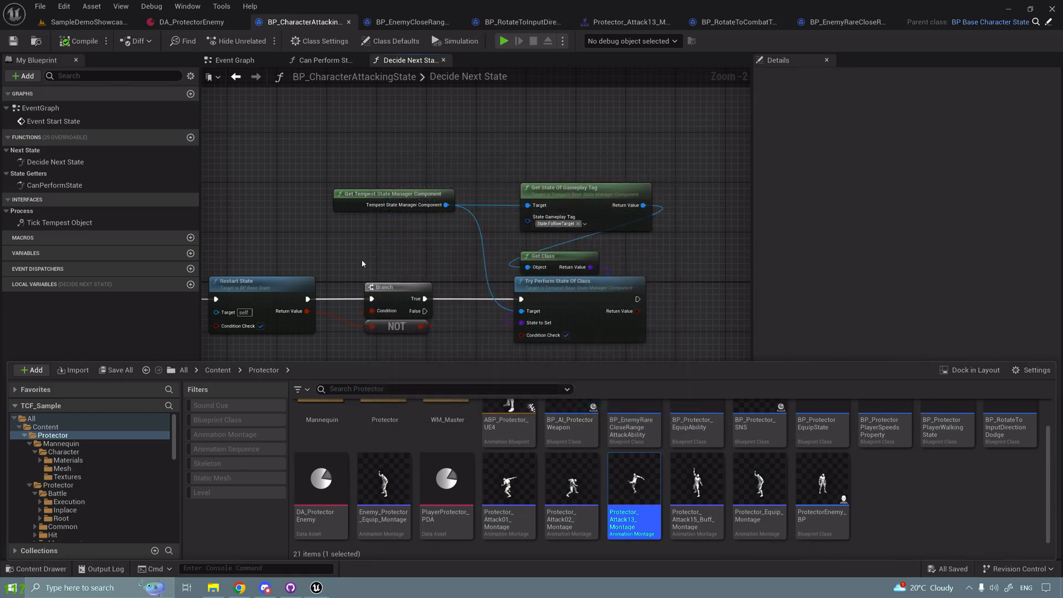
click(631, 22)
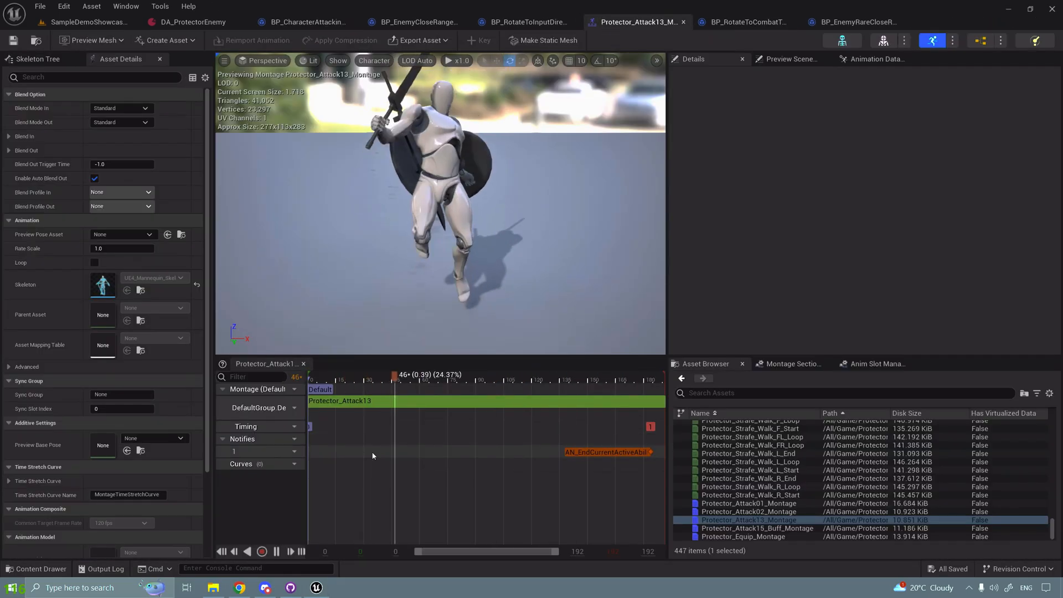